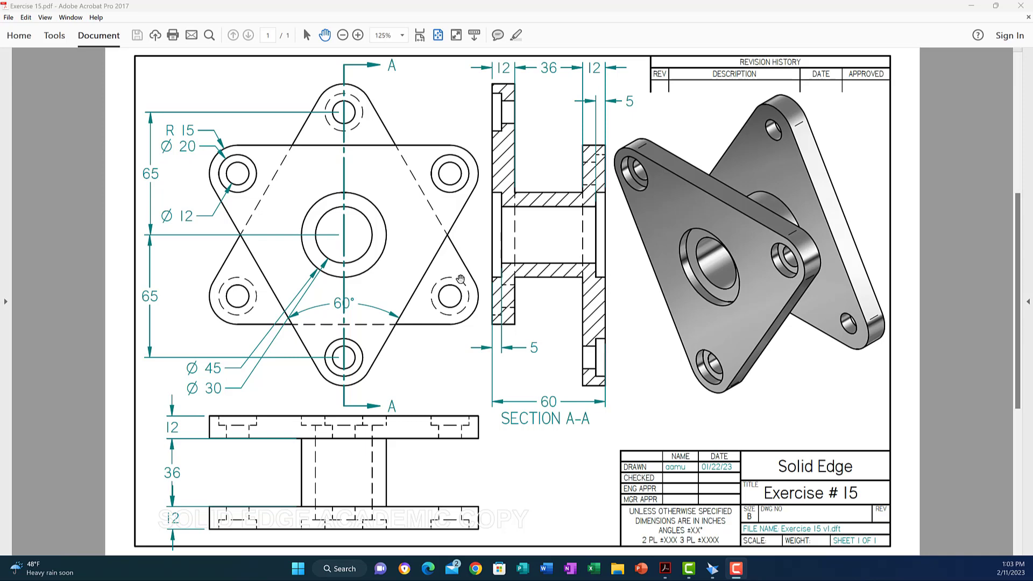
- Switch to Solid Edge and create a new part document from the ANSI Metric part template
click(711, 568)
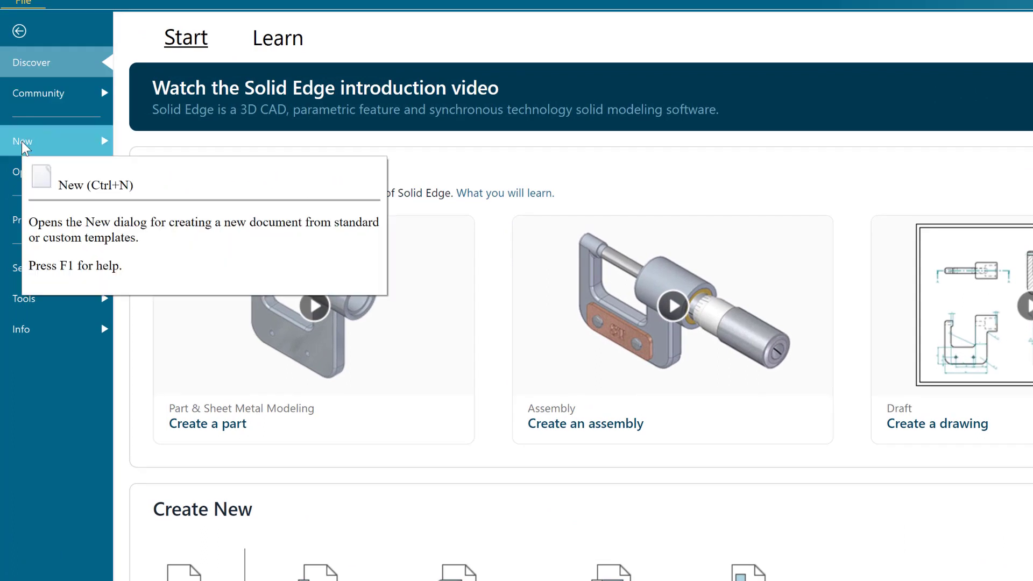
click(22, 141)
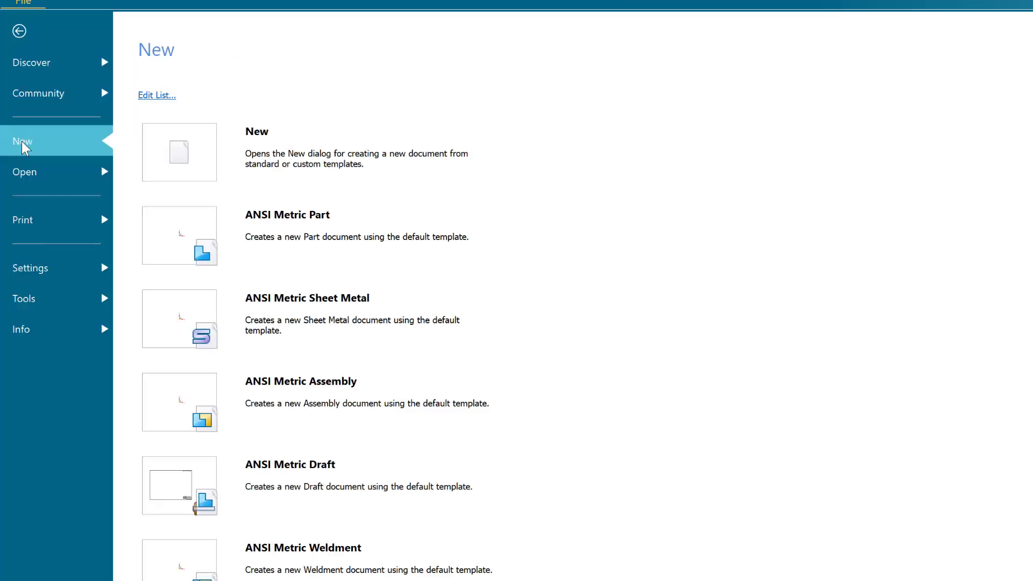
click(272, 136)
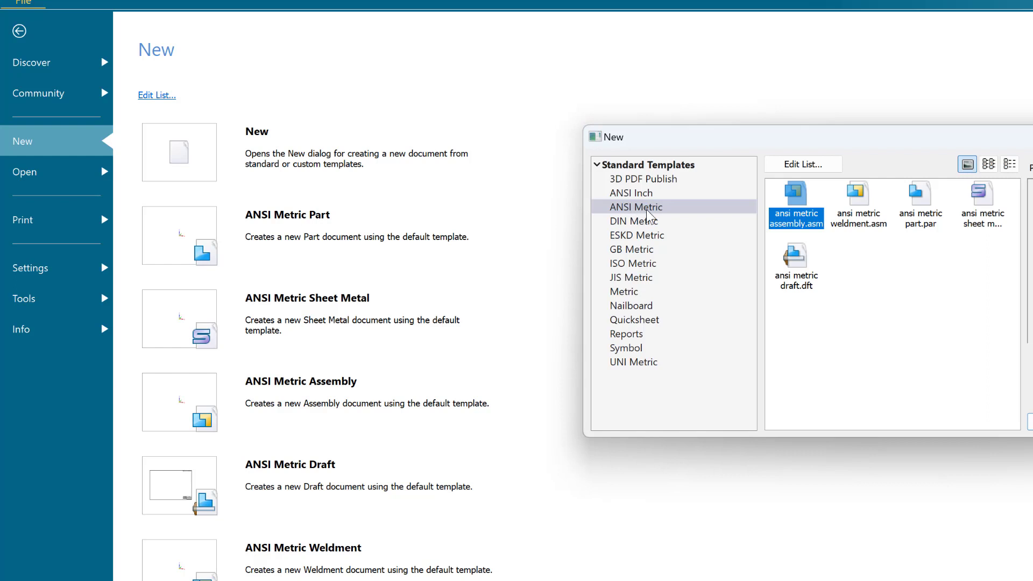
click(923, 218)
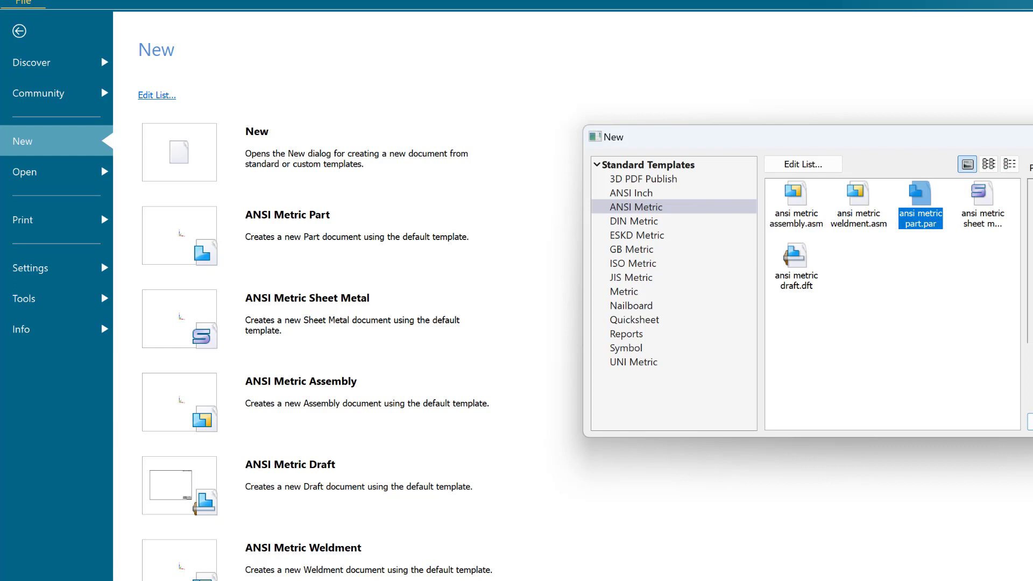
click(1030, 422)
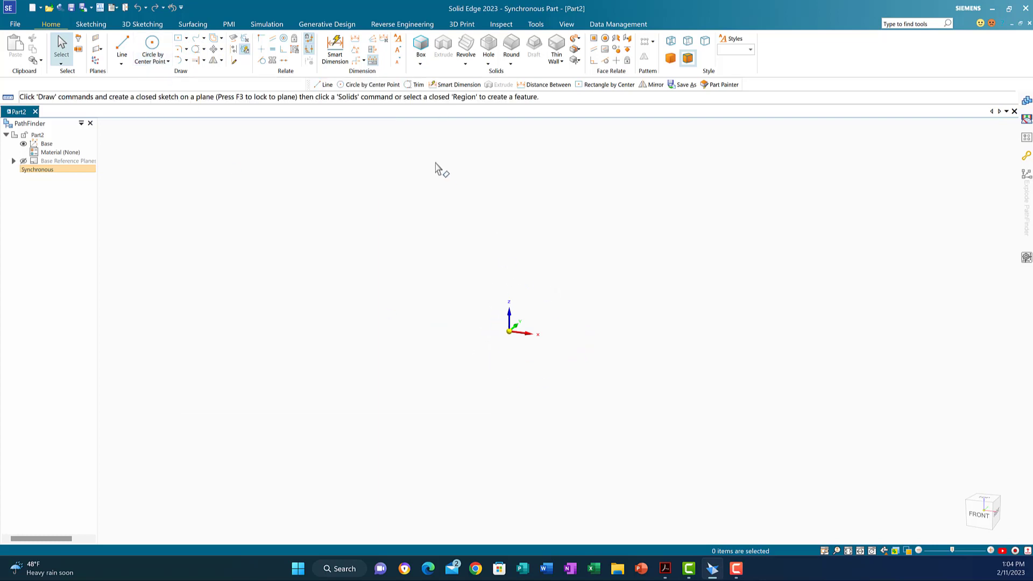
- Start a centre-point circle, lock the sketch to the vertical XZ reference plane and face that plane from the front
click(152, 54)
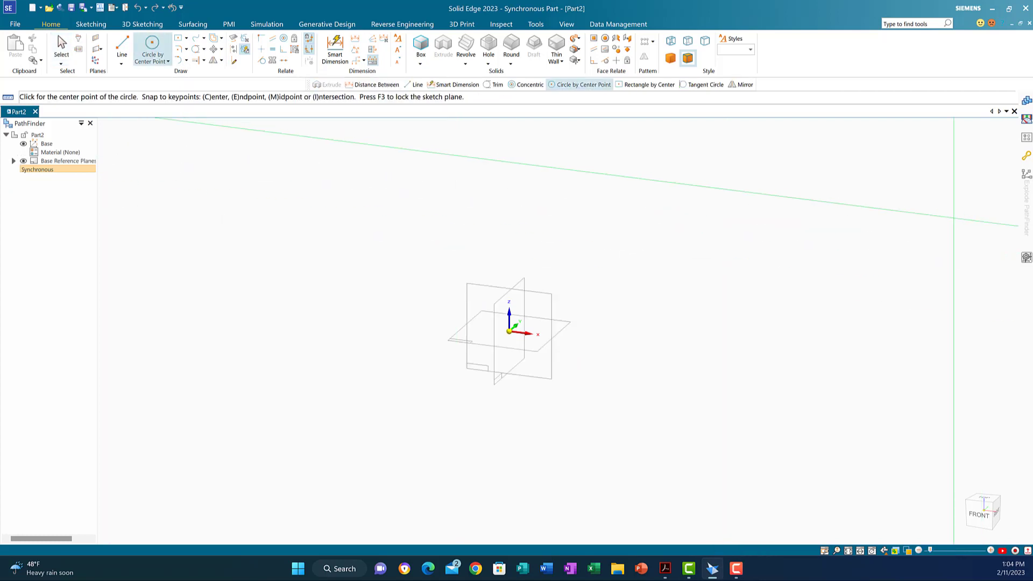
drag(855, 63, 234, 134)
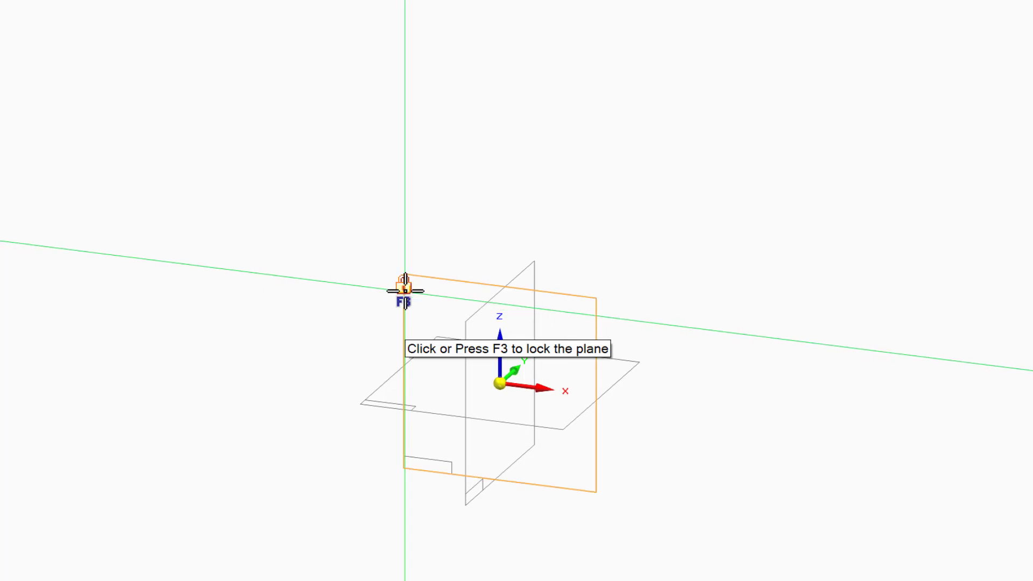
click(405, 291)
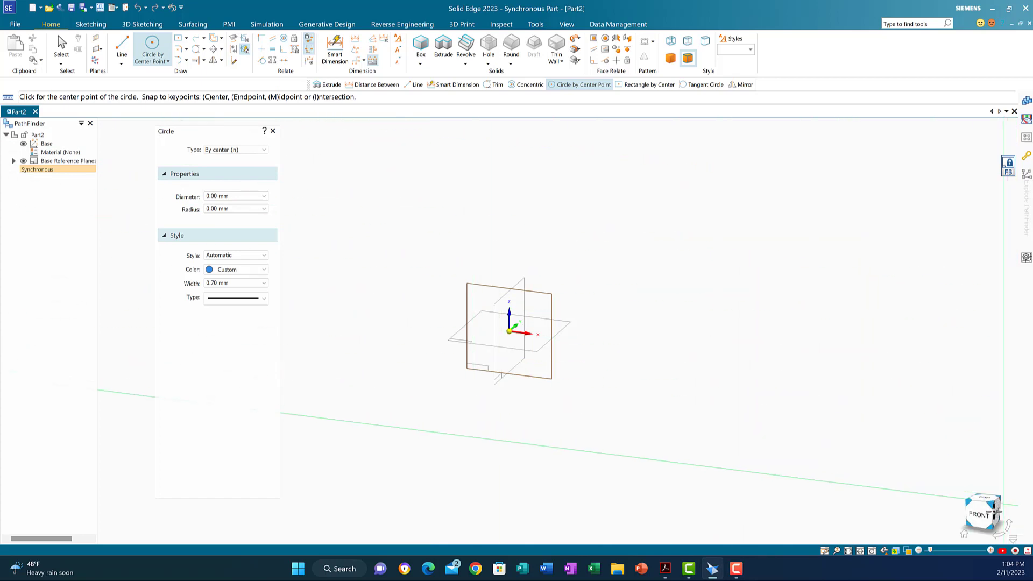
click(980, 515)
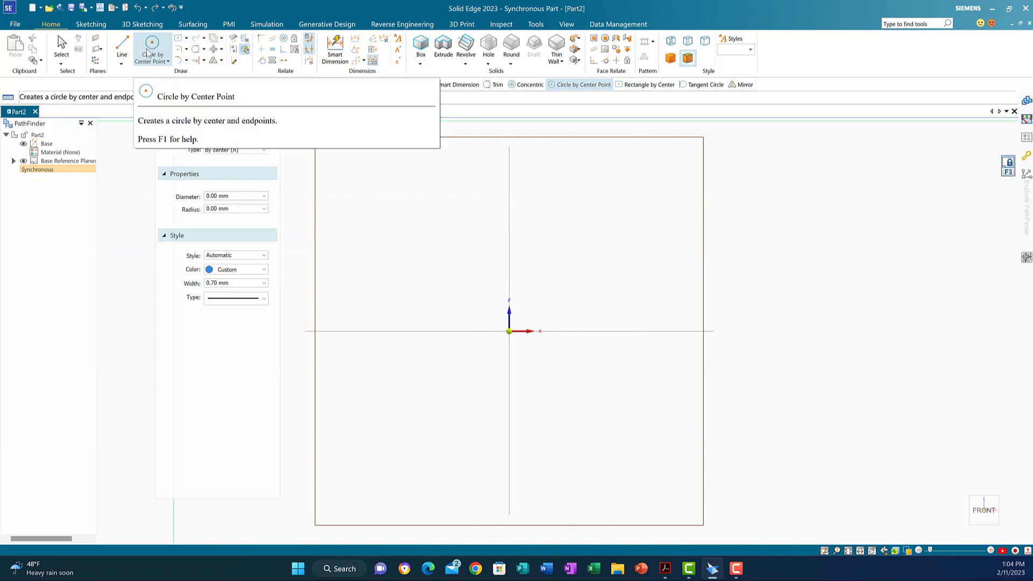
- Sketch two 30 mm diameter circles, one centred on the origin and one about 60 mm straight below it
click(231, 197)
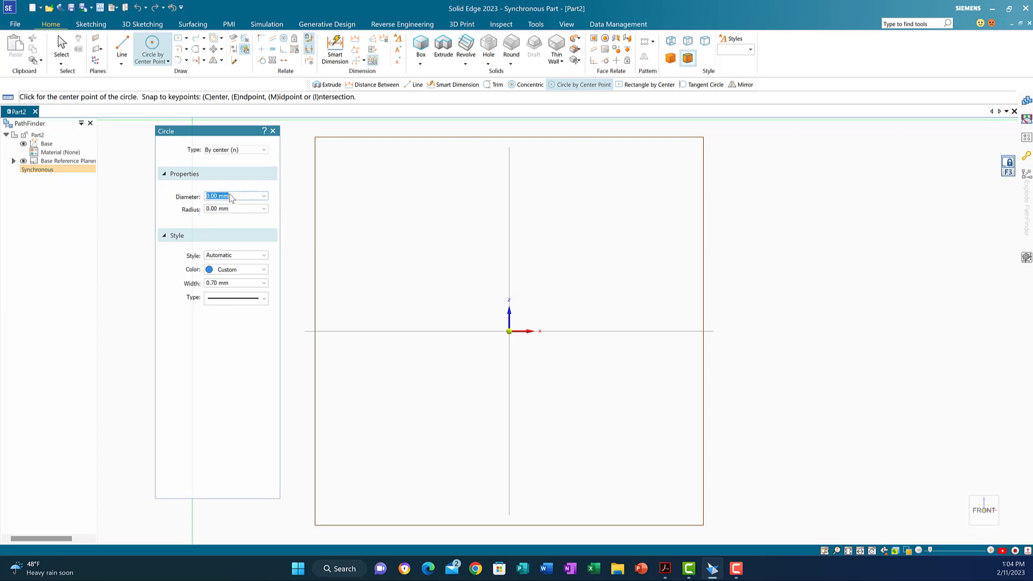
text(3)
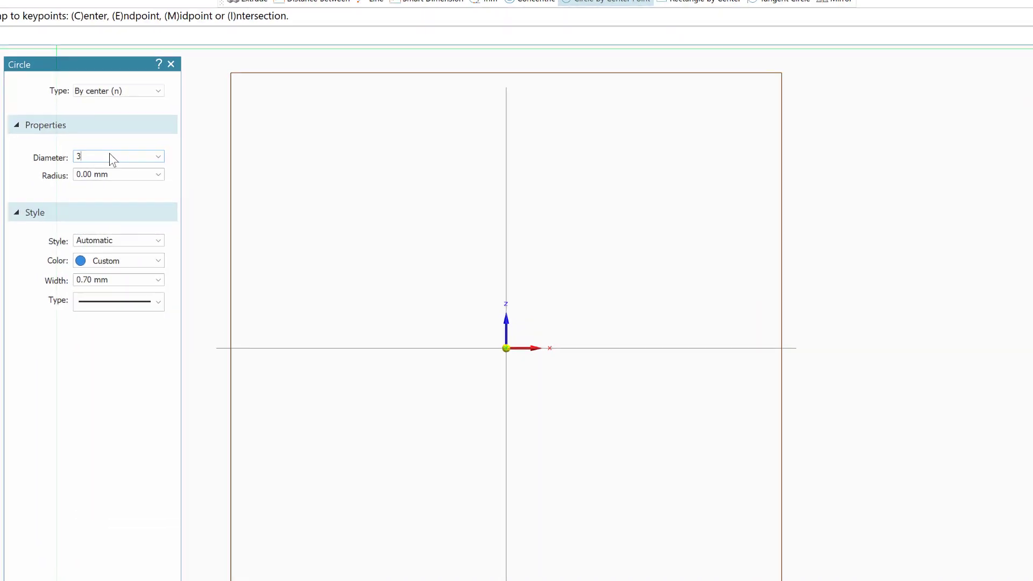
text(0)
key(Return)
click(505, 348)
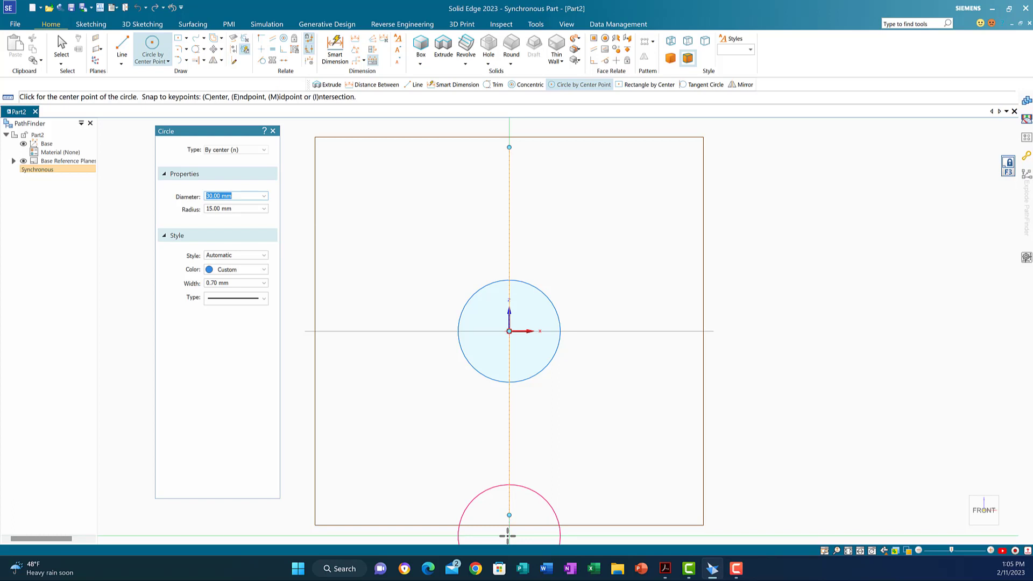
click(507, 536)
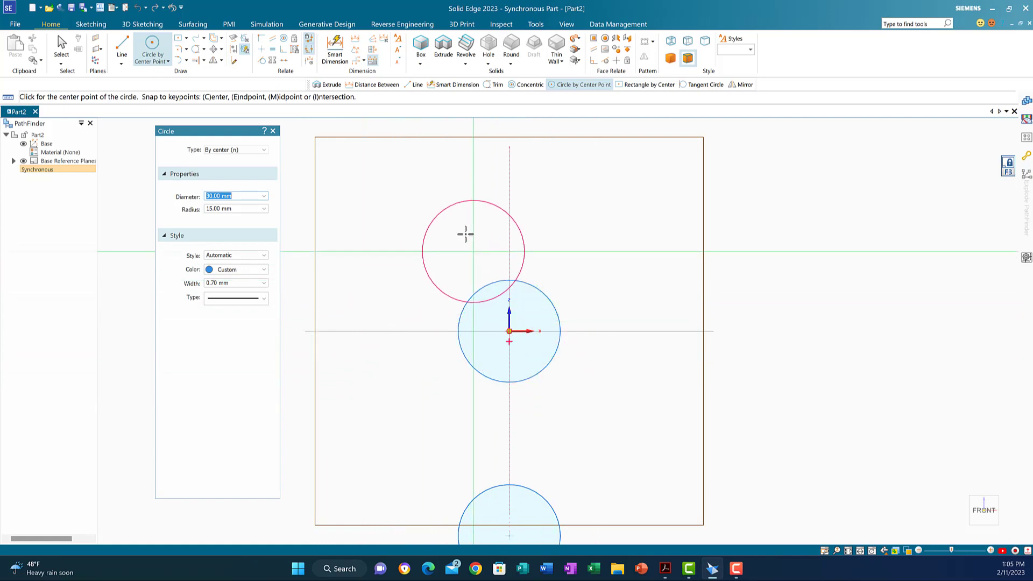
- Add Smart Dimension diameters to both the circle at the origin and the circle below it
click(858, 554)
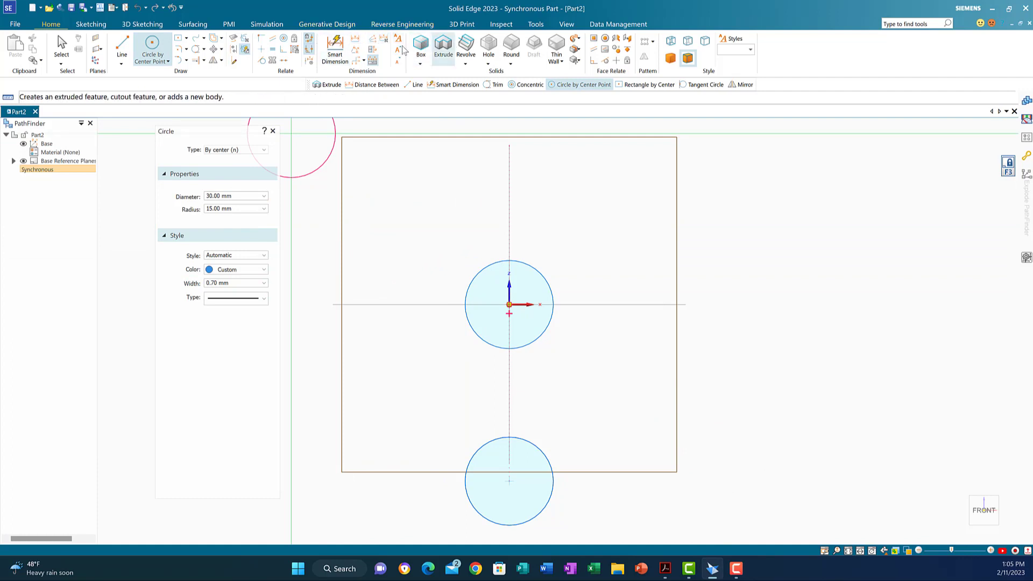
click(328, 48)
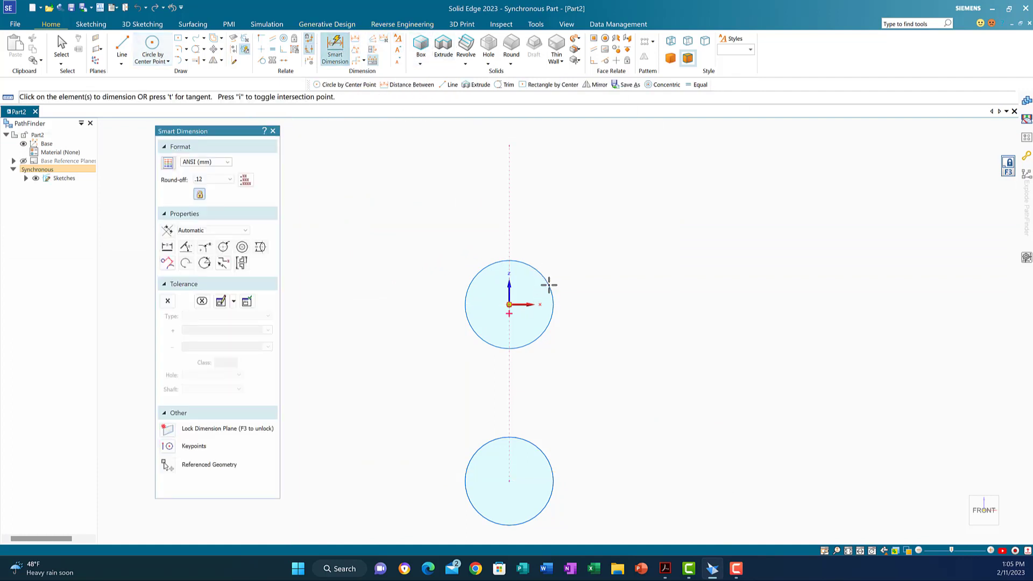
click(550, 285)
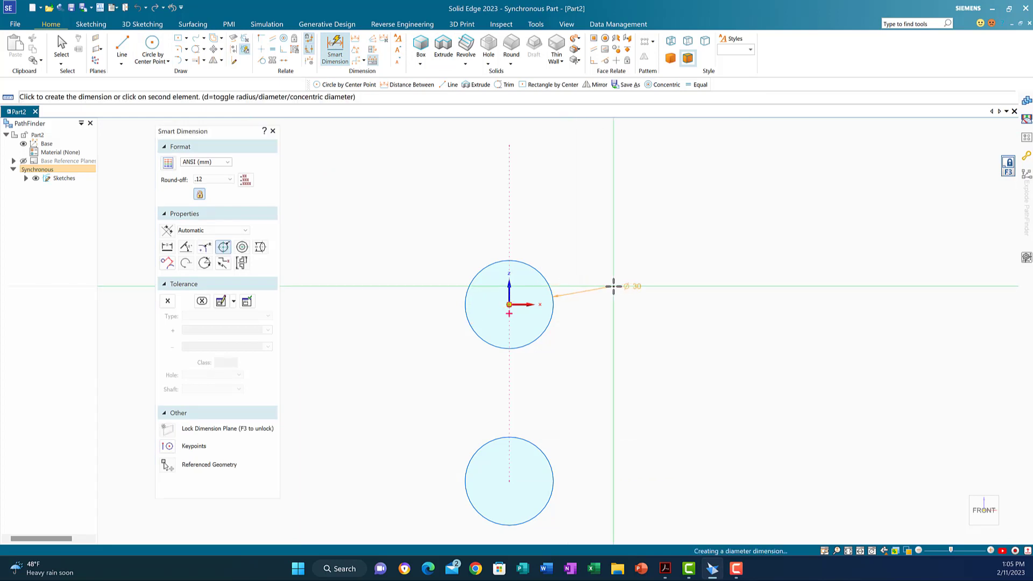
click(613, 286)
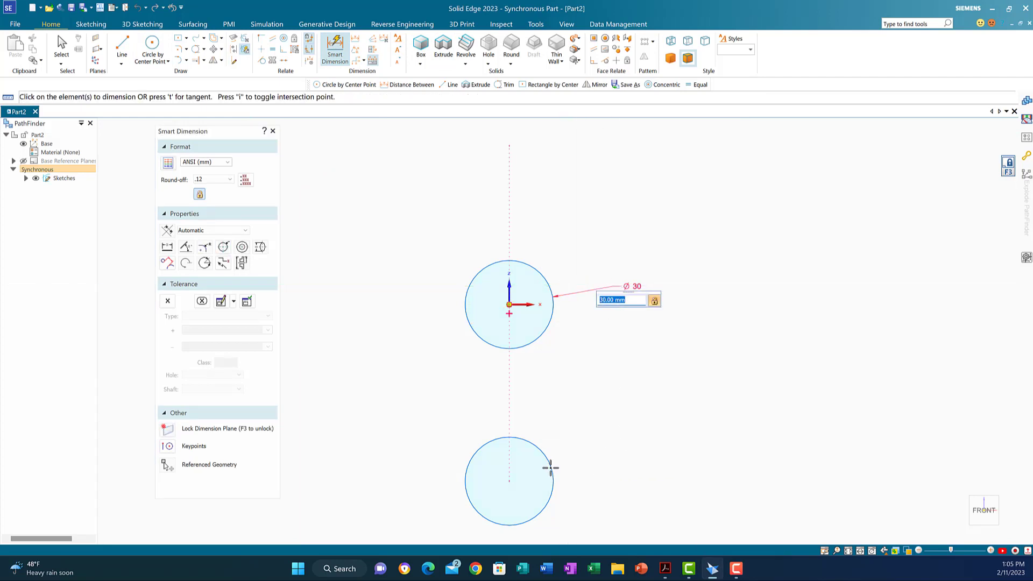
click(550, 467)
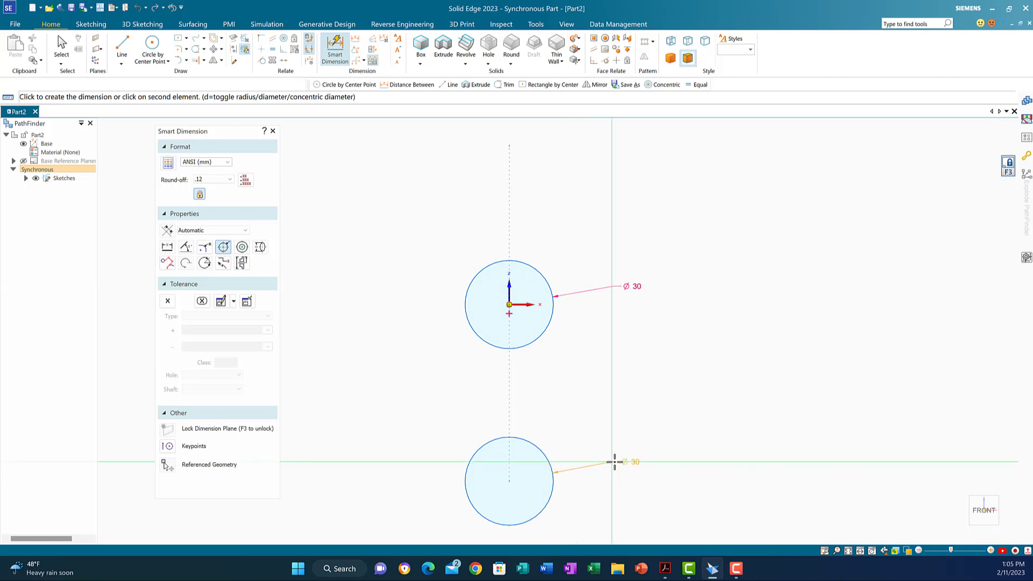
click(627, 457)
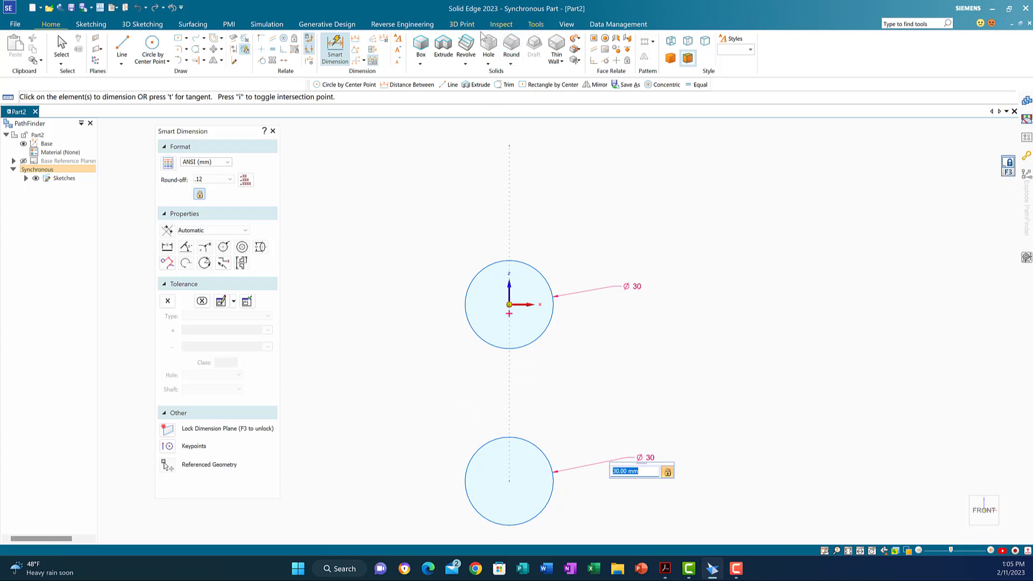
- Dimension the vertical distance between the centres of the two circles and set it to 65 mm
click(357, 41)
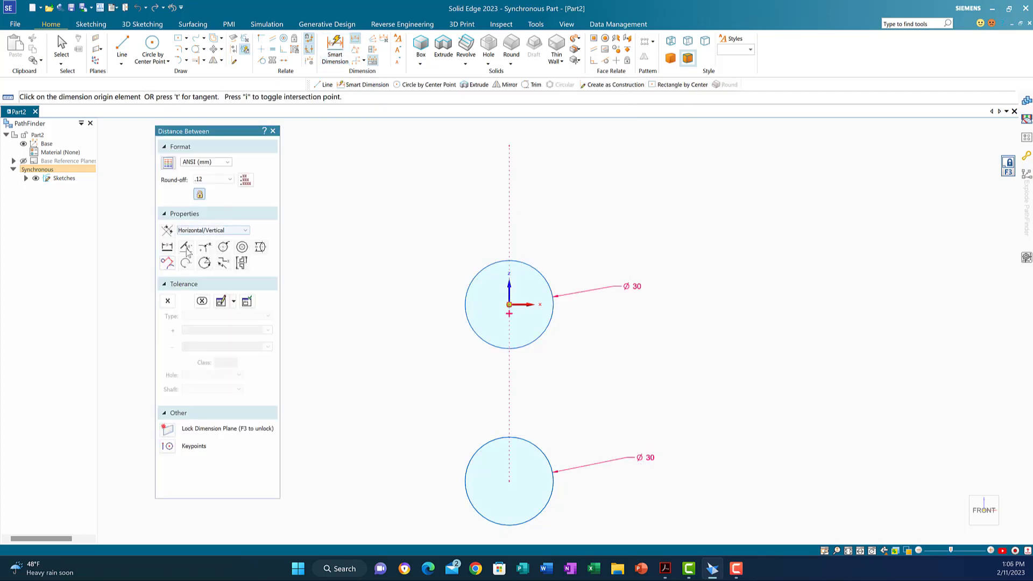
click(467, 291)
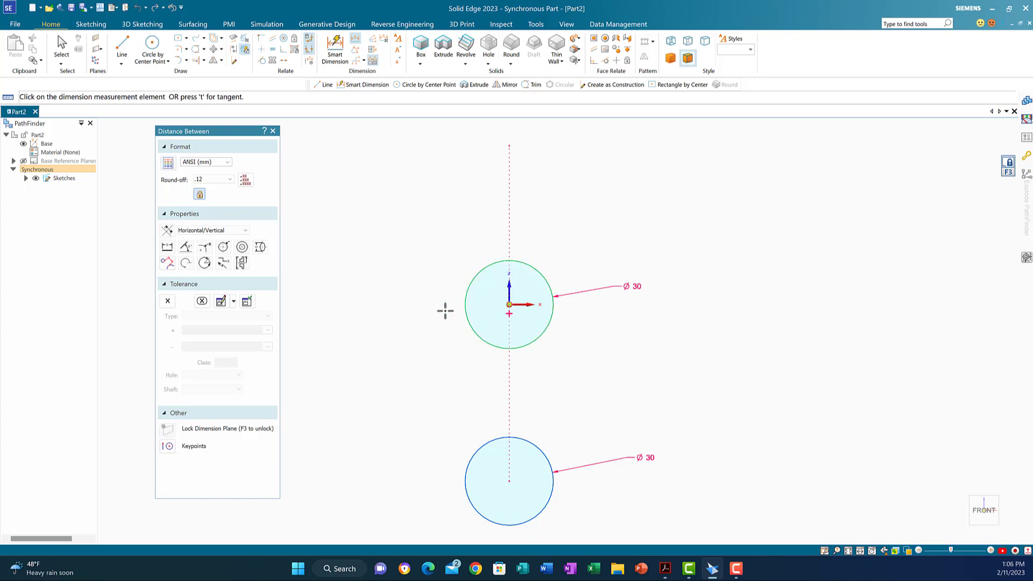
click(467, 471)
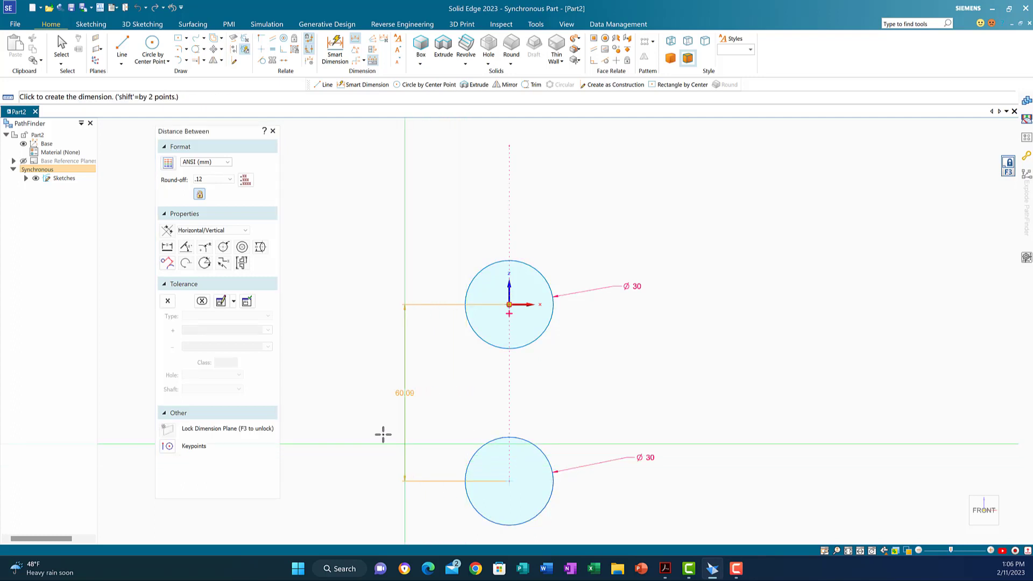
click(345, 428)
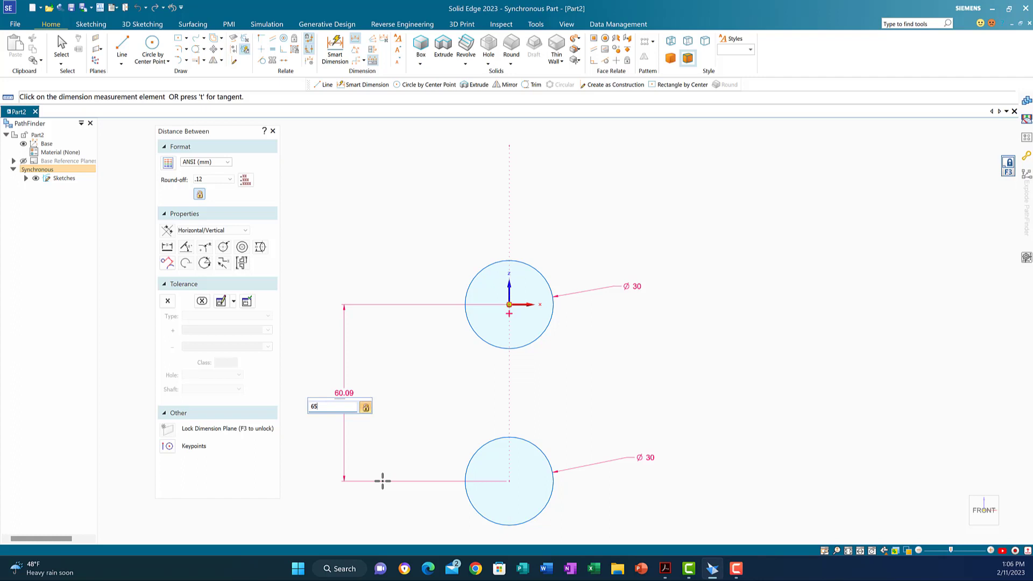
key(Return)
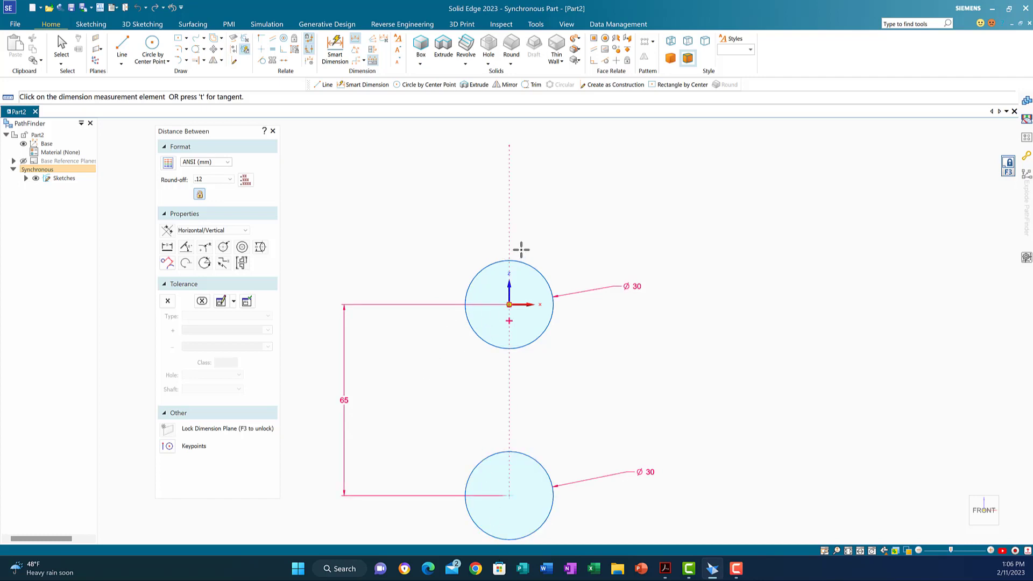
- Draw a line about 61 mm long from the origin, rising toward the positive X side at about 32 degrees
click(129, 48)
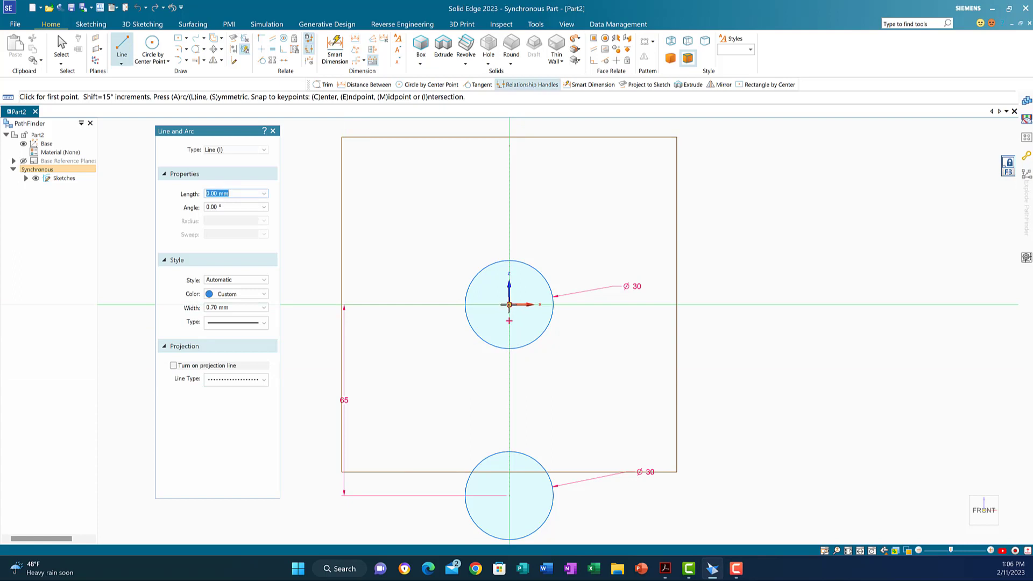
click(543, 284)
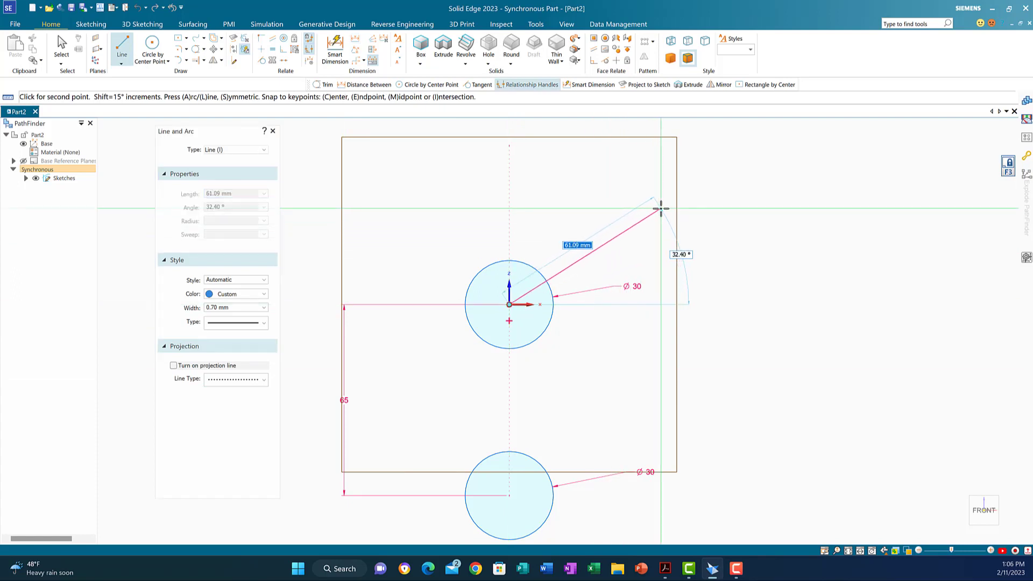
text(6)
click(660, 208)
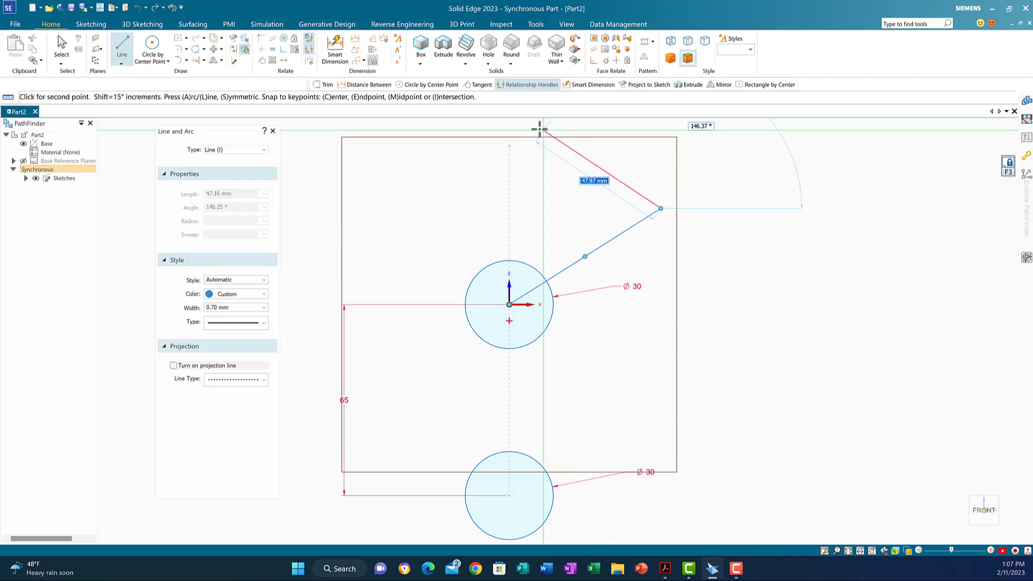
key(Escape)
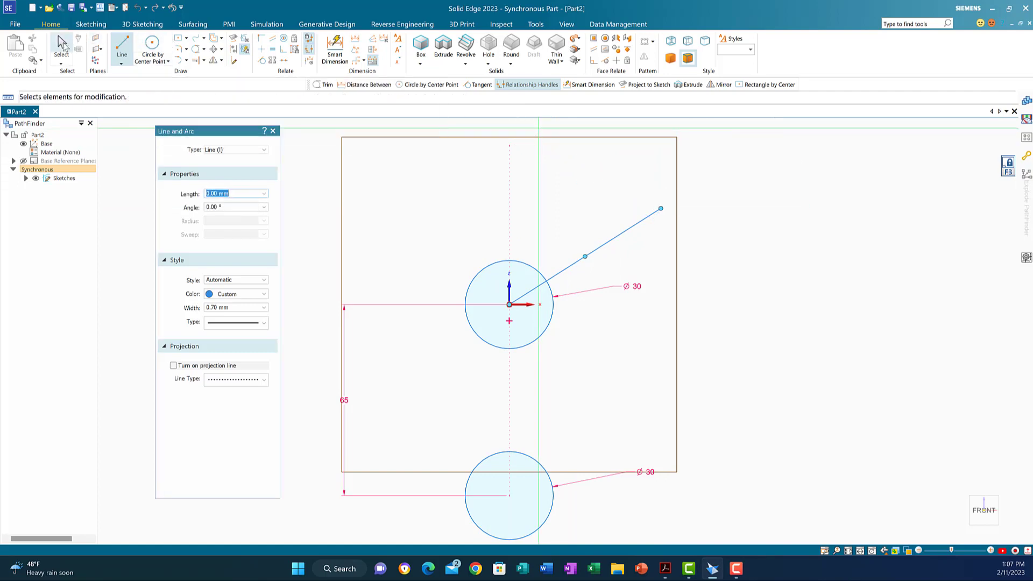
- Set the slanted line's length to 65 mm and its angle to 30°
click(61, 43)
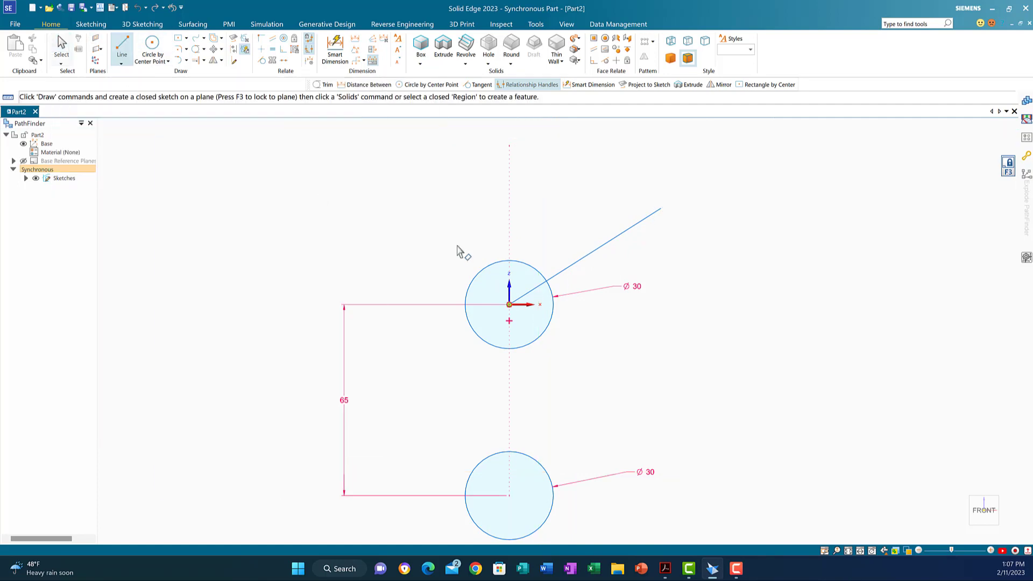
click(601, 254)
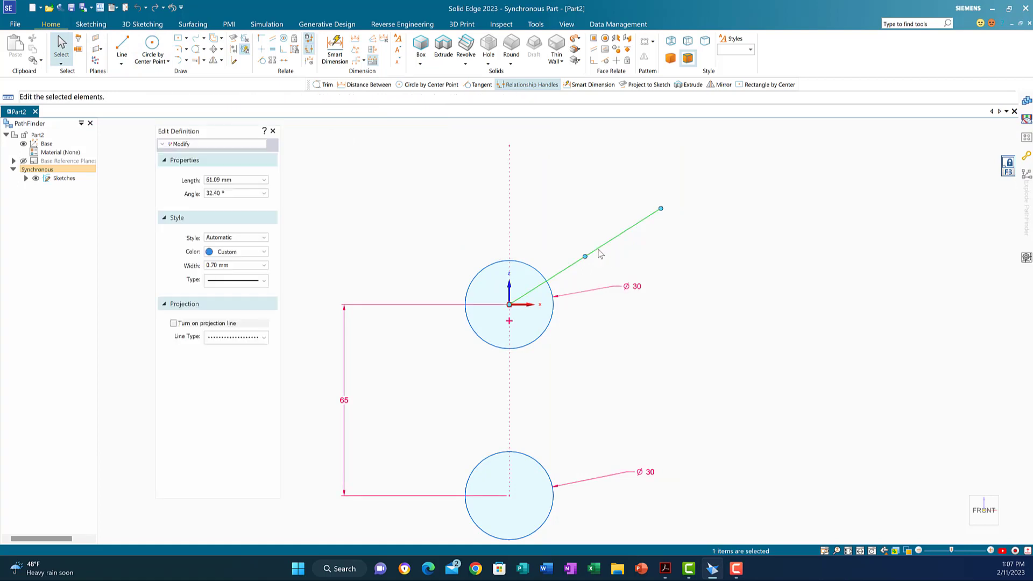
click(247, 180)
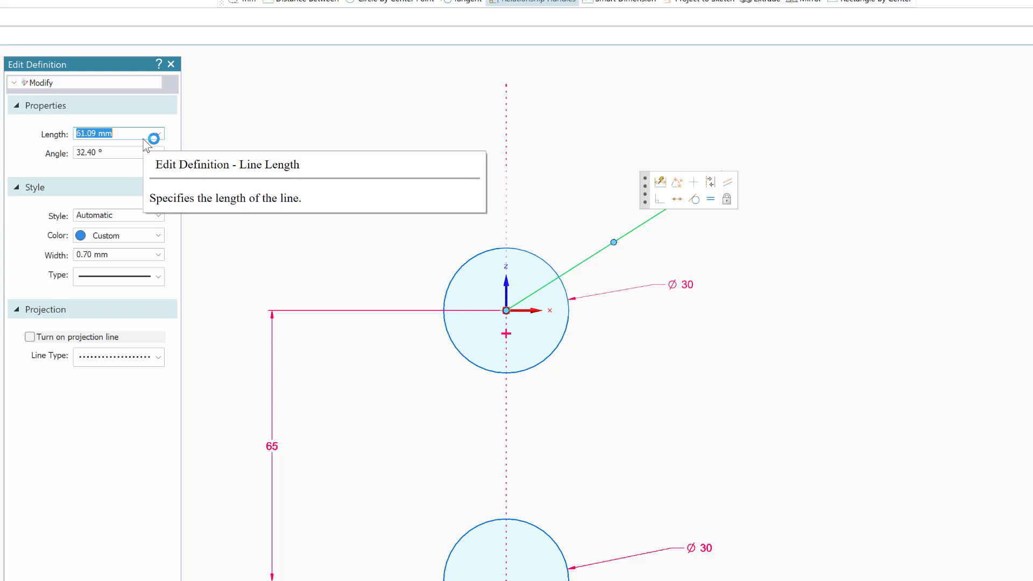
text(6)
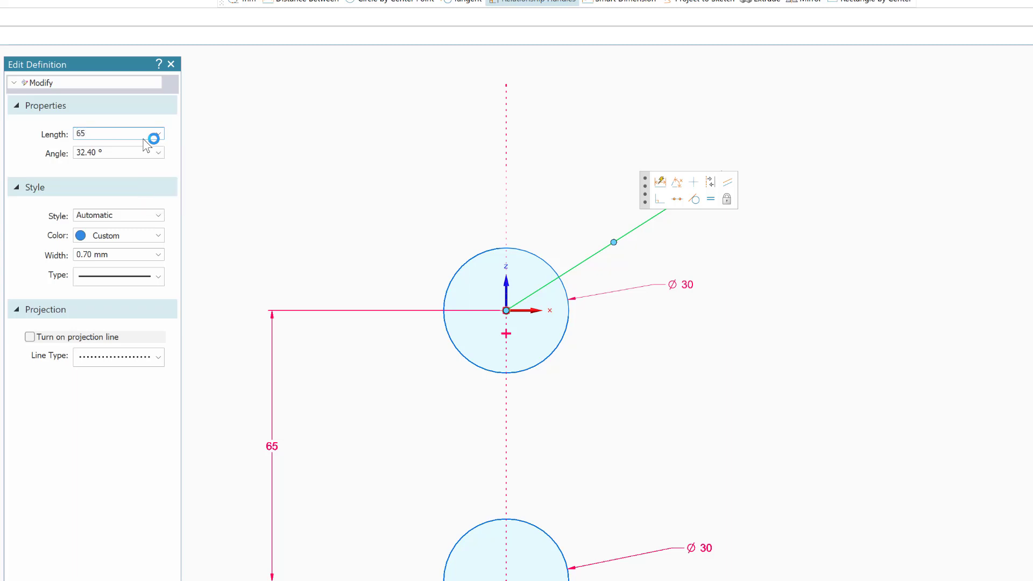
text(5)
key(Tab)
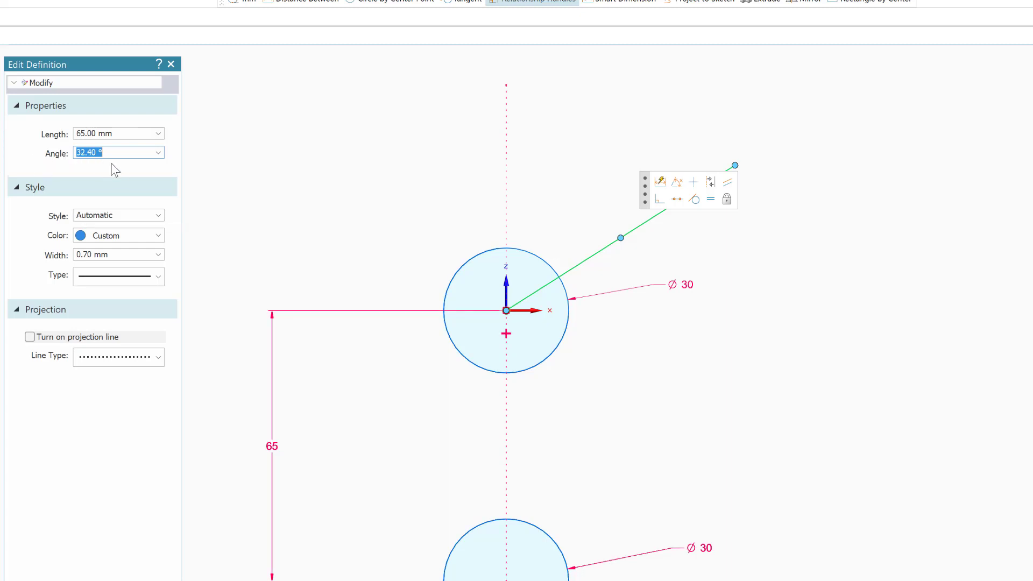
text(30)
key(Return)
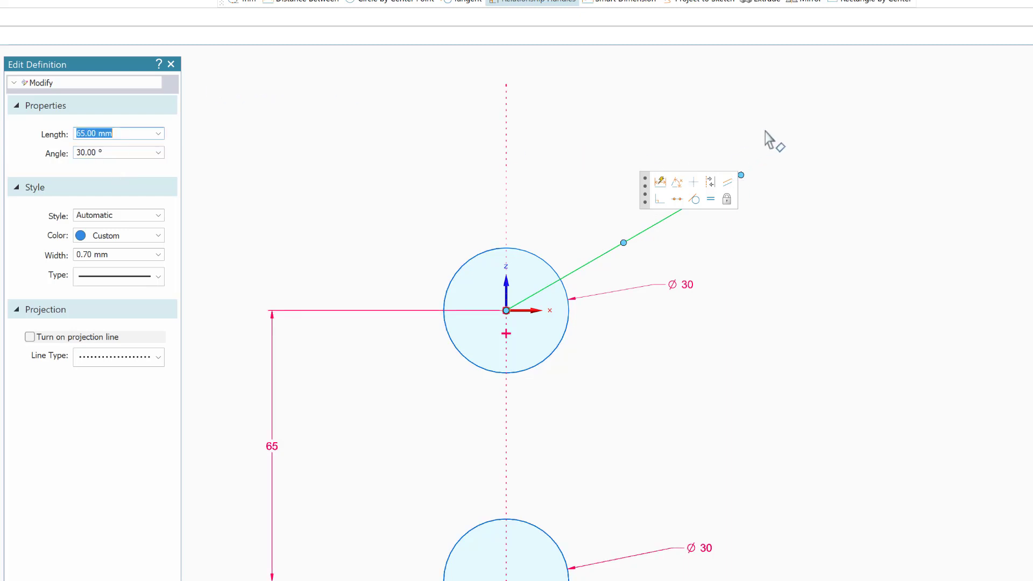
click(780, 118)
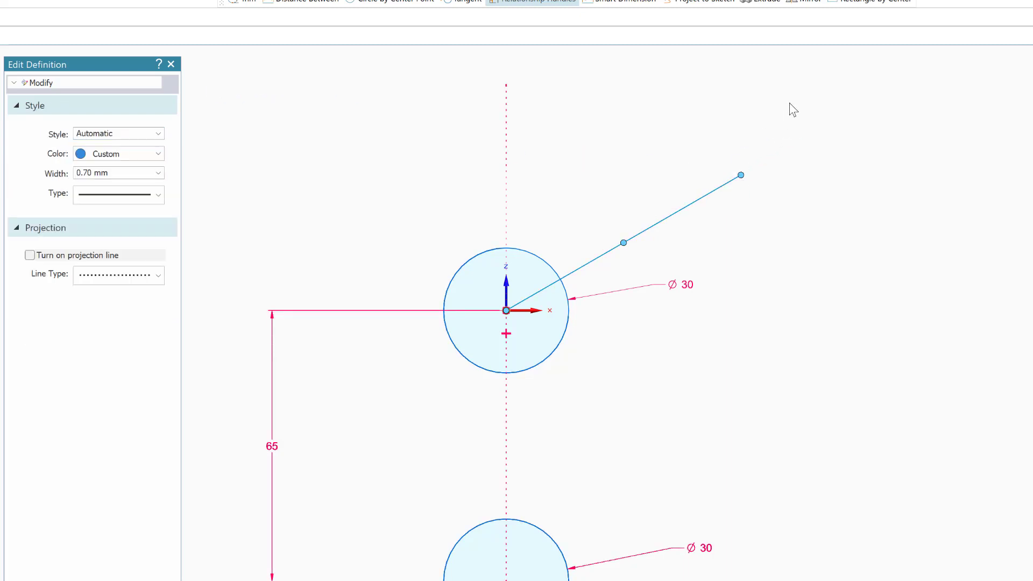
- Draw a 30 mm diameter circle centred on the upper end of the slanted line
click(653, 225)
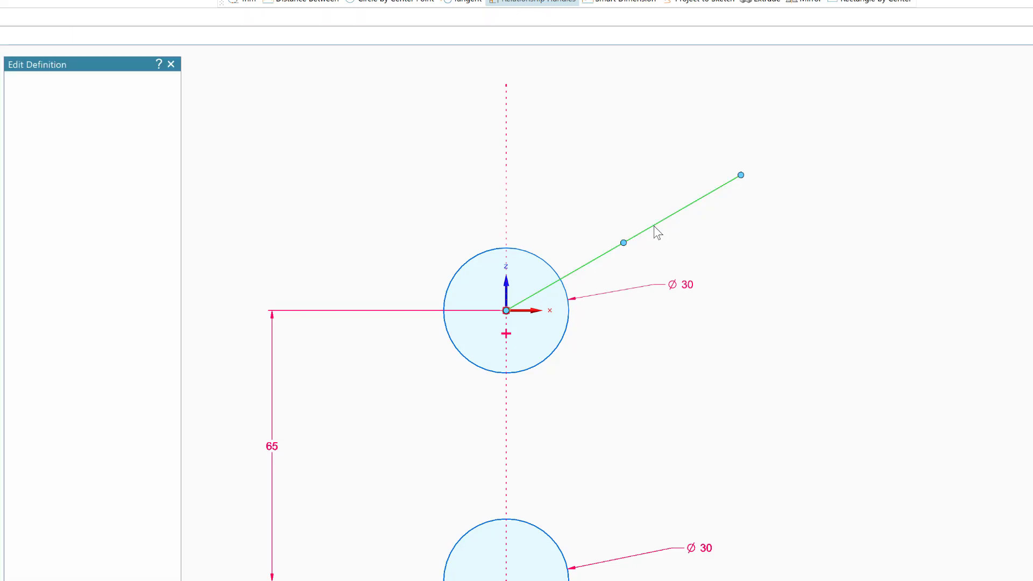
click(93, 129)
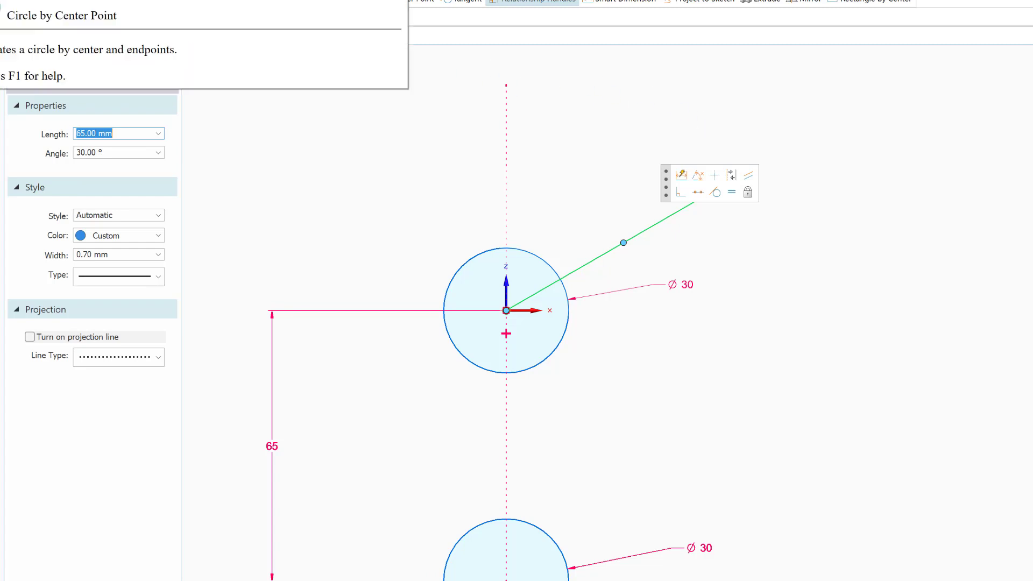
click(2, 1)
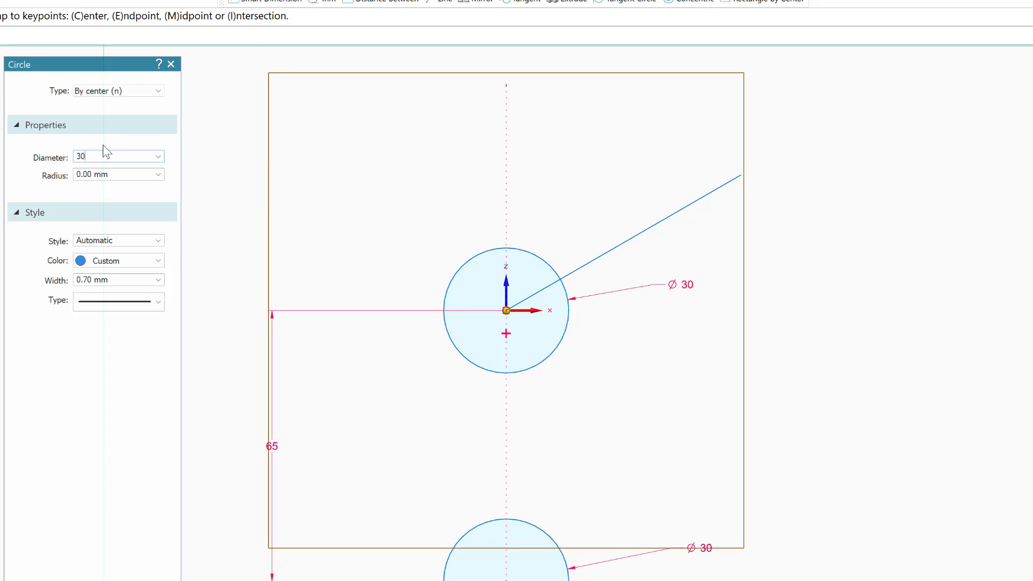
key(Return)
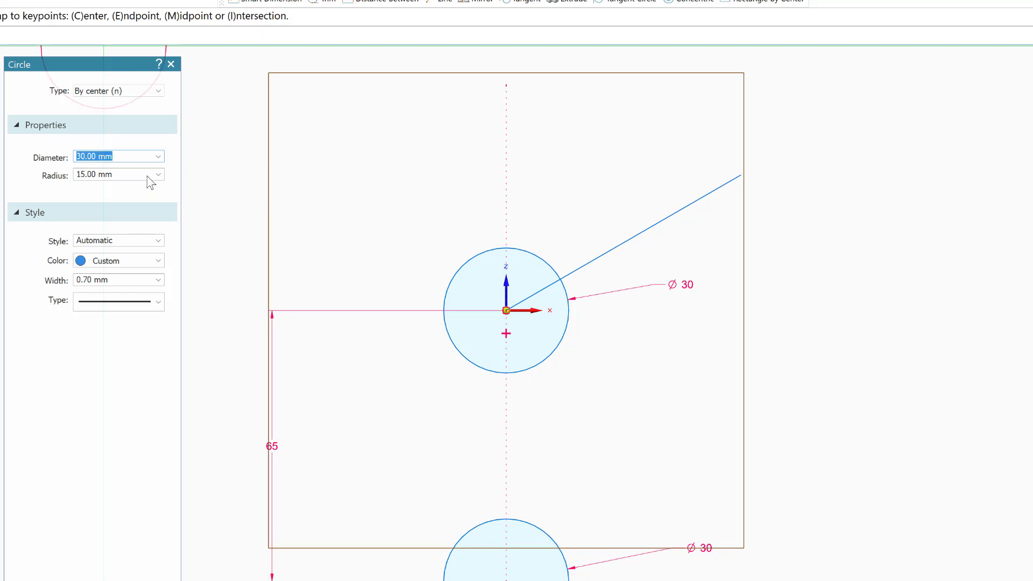
click(741, 175)
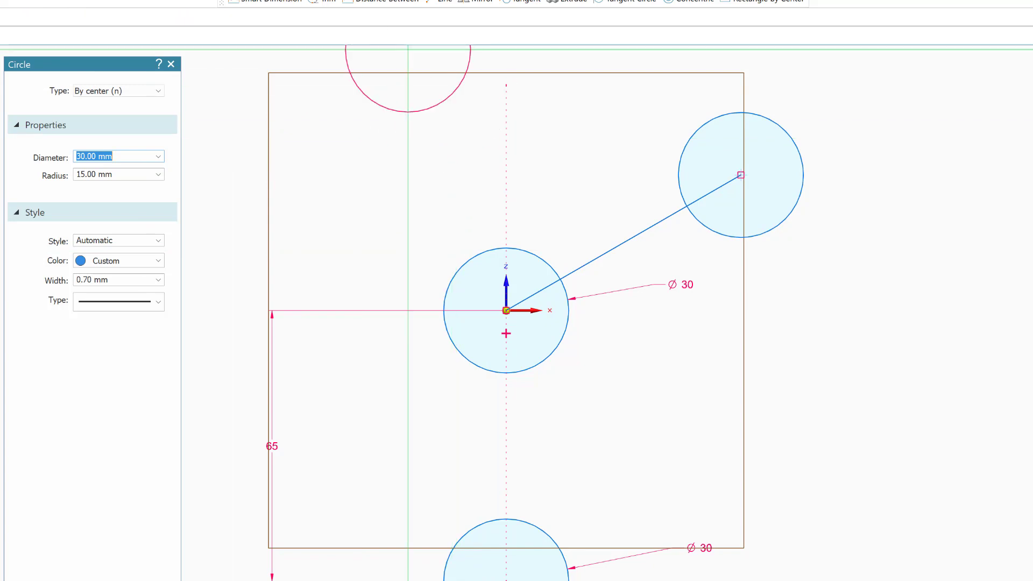
key(Escape)
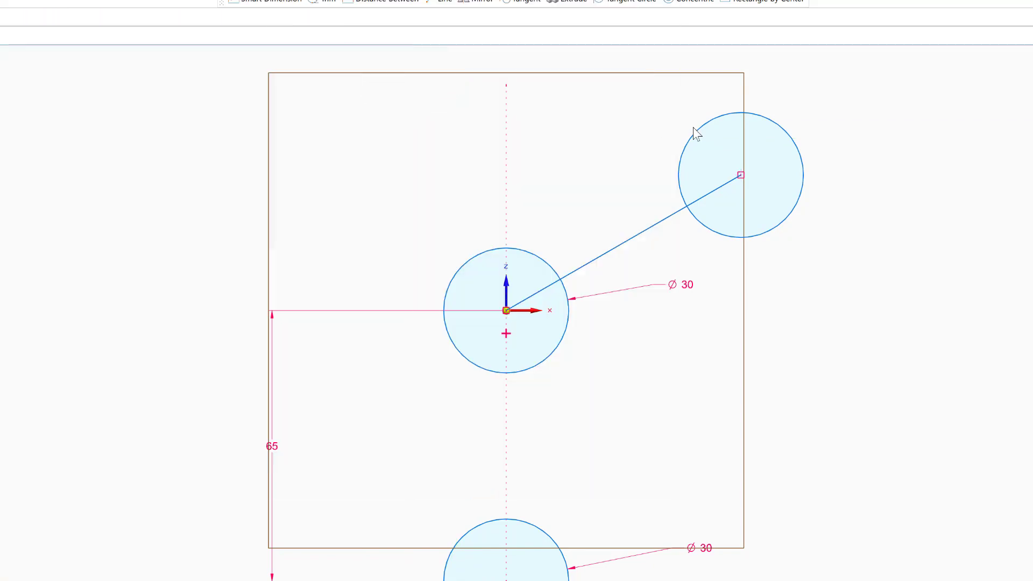
- Add a 30 mm Smart Dimension diameter to the circle at the slanted line's upper end
click(783, 124)
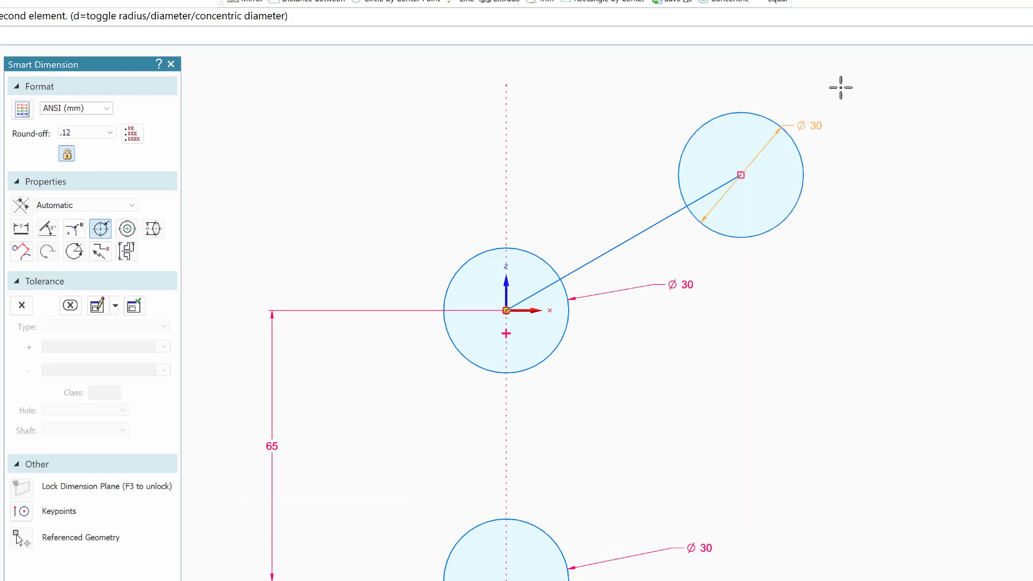
click(866, 73)
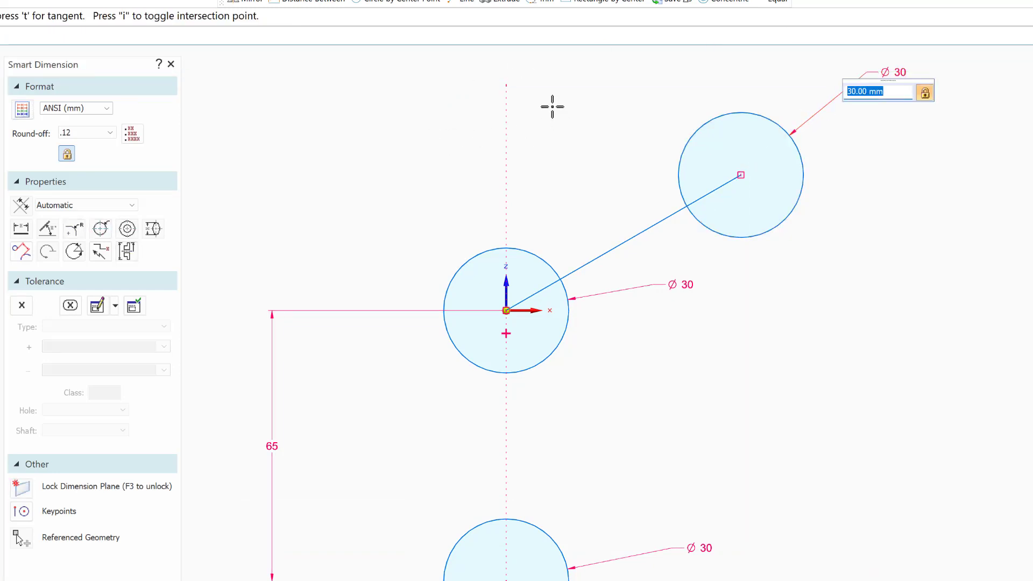
key(Return)
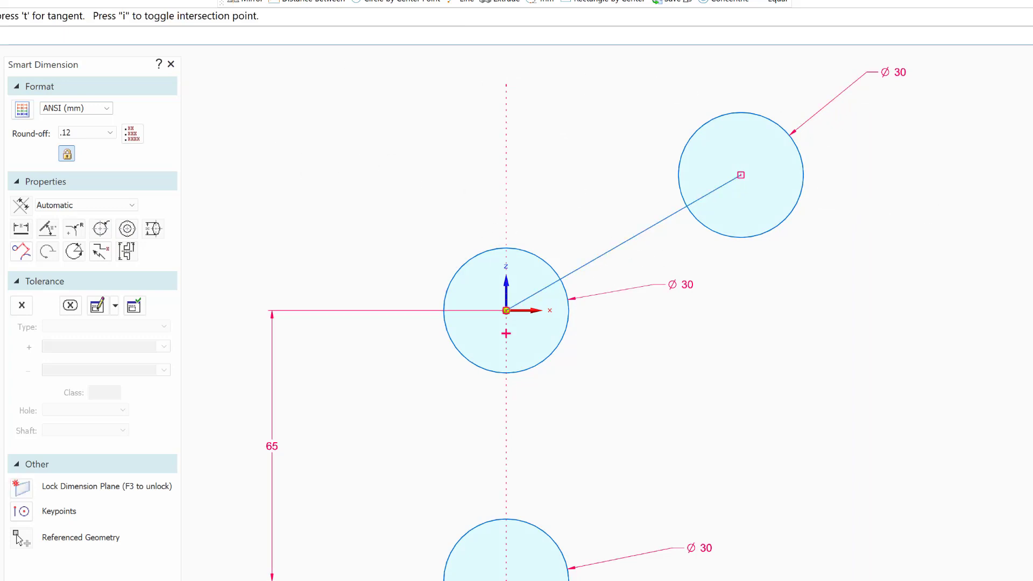
key(Escape)
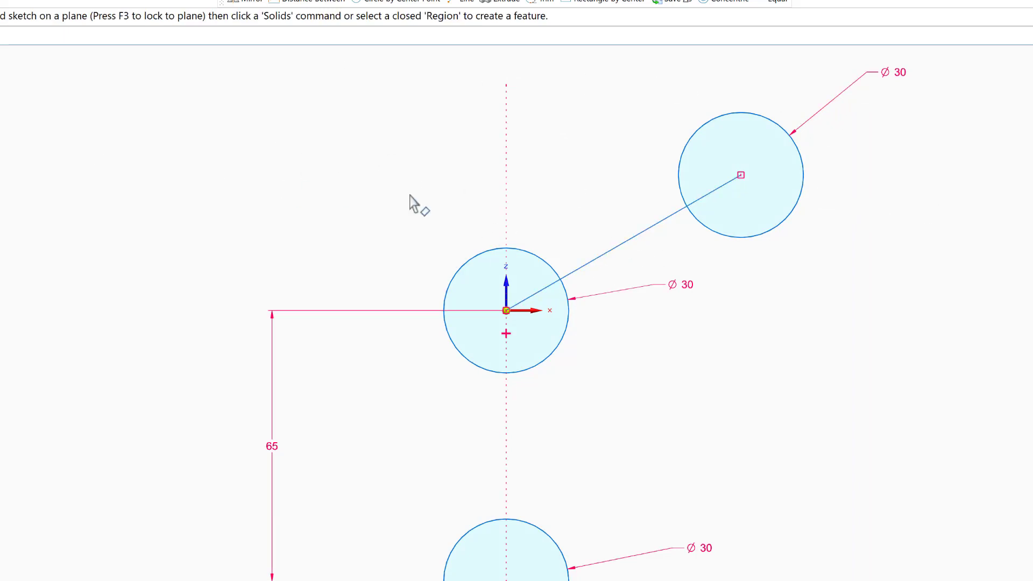
- Delete the slanted line and mirror a copy of the outer upper circle about the vertical axis through the origin
click(634, 241)
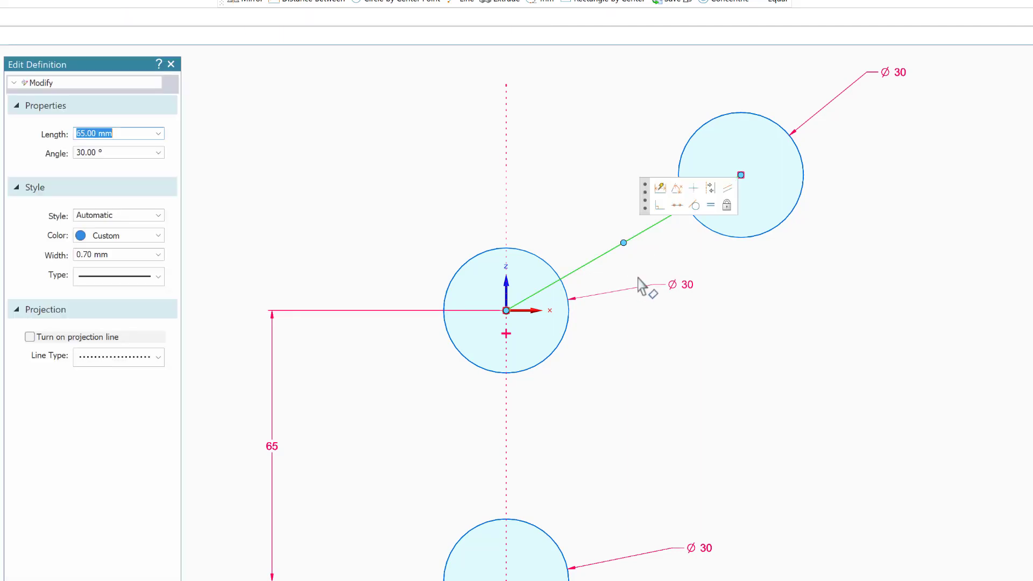
key(Delete)
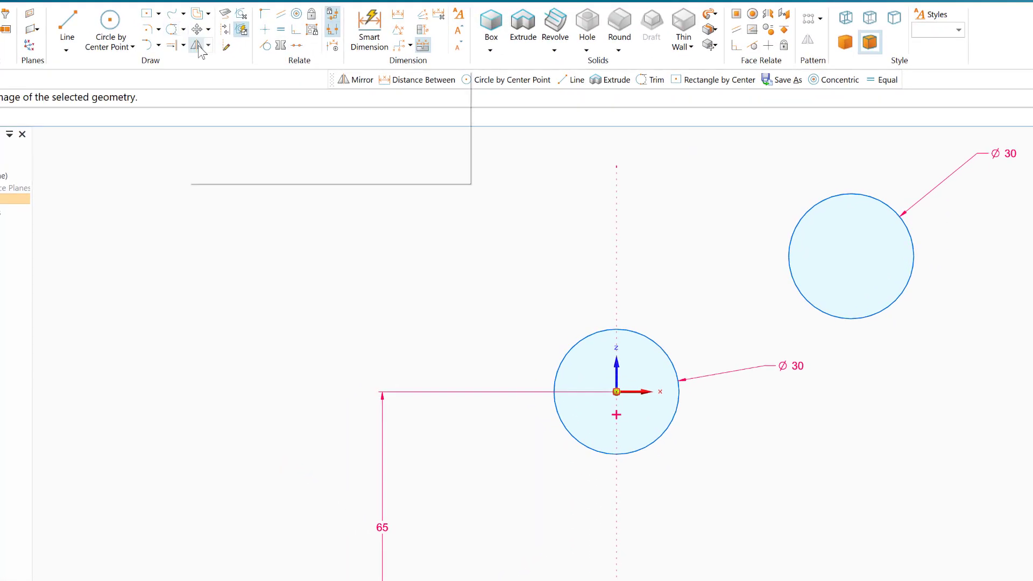
click(197, 46)
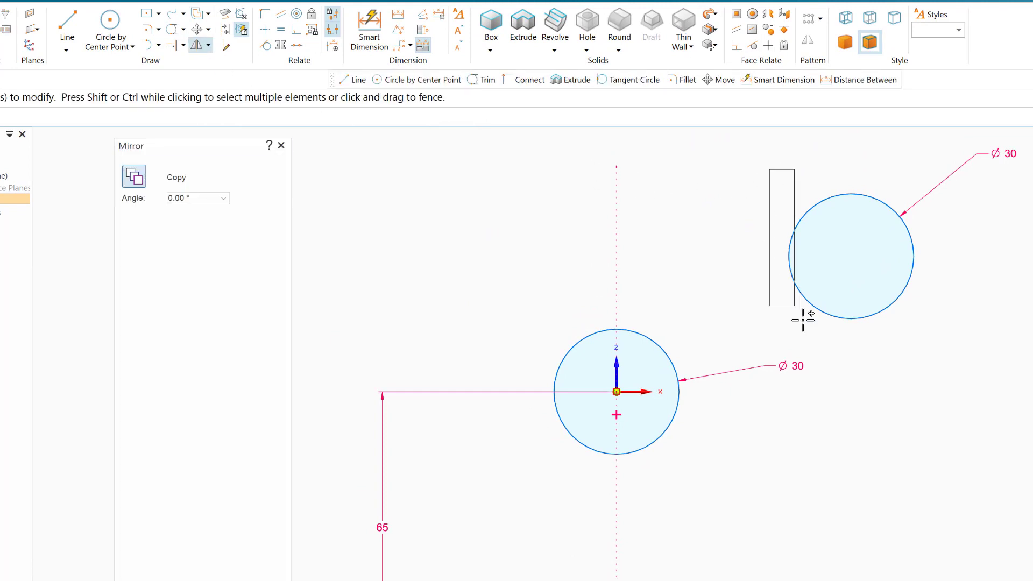
drag(940, 353, 941, 346)
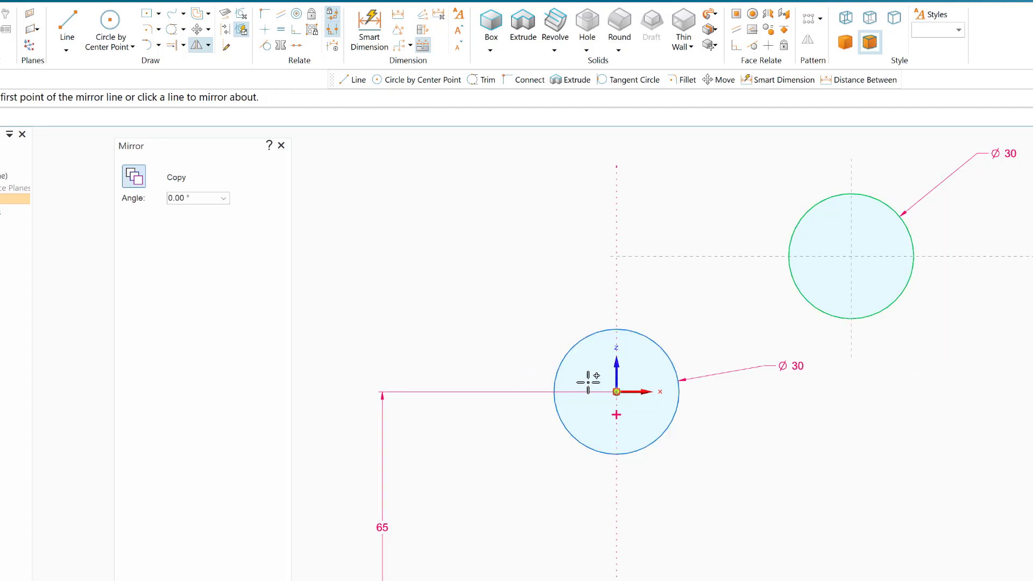
click(616, 370)
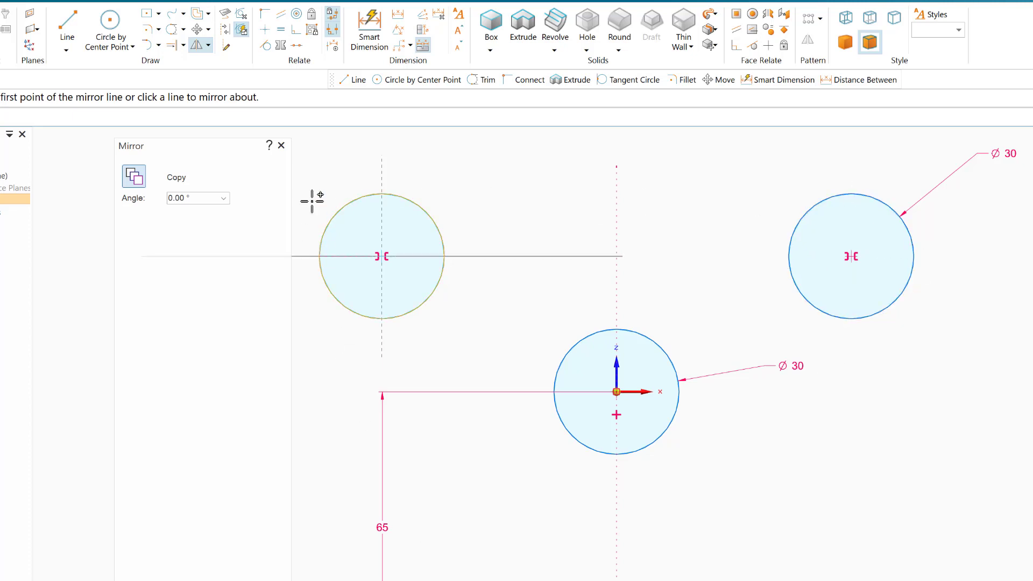
- Draw a horizontal line about 113 mm long, tangent to the two upper circles, between their topmost points
click(71, 31)
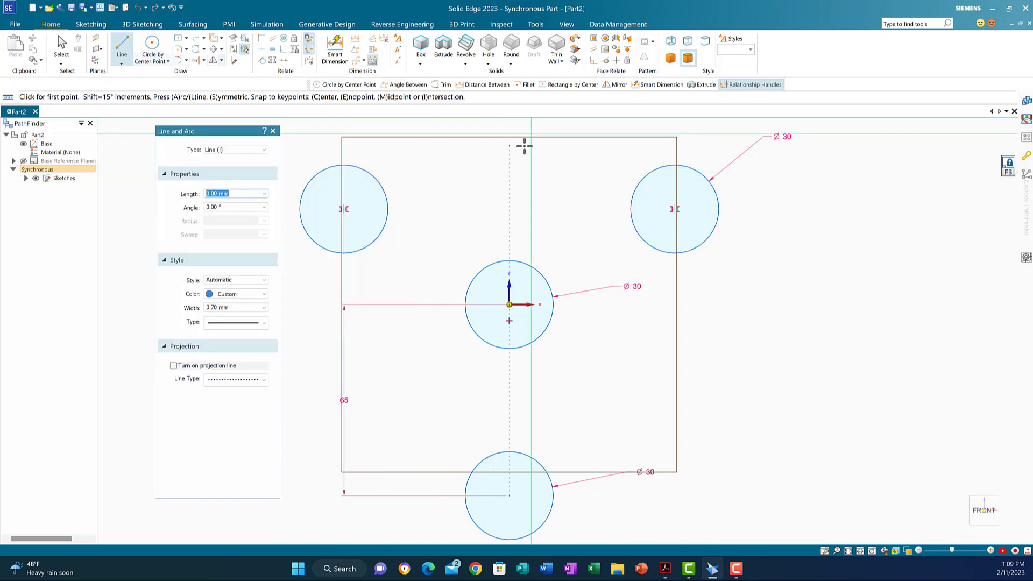
click(313, 176)
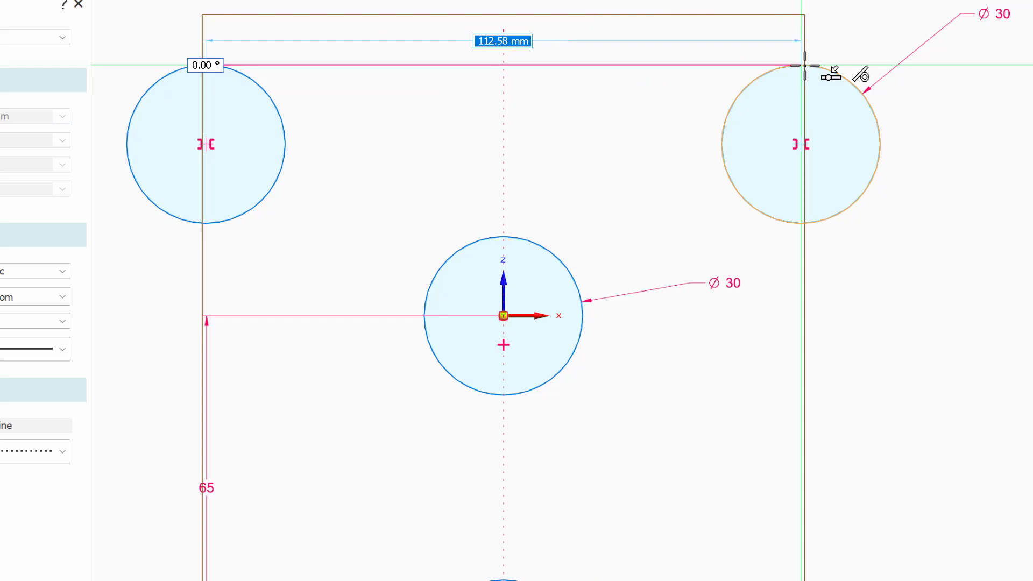
click(804, 65)
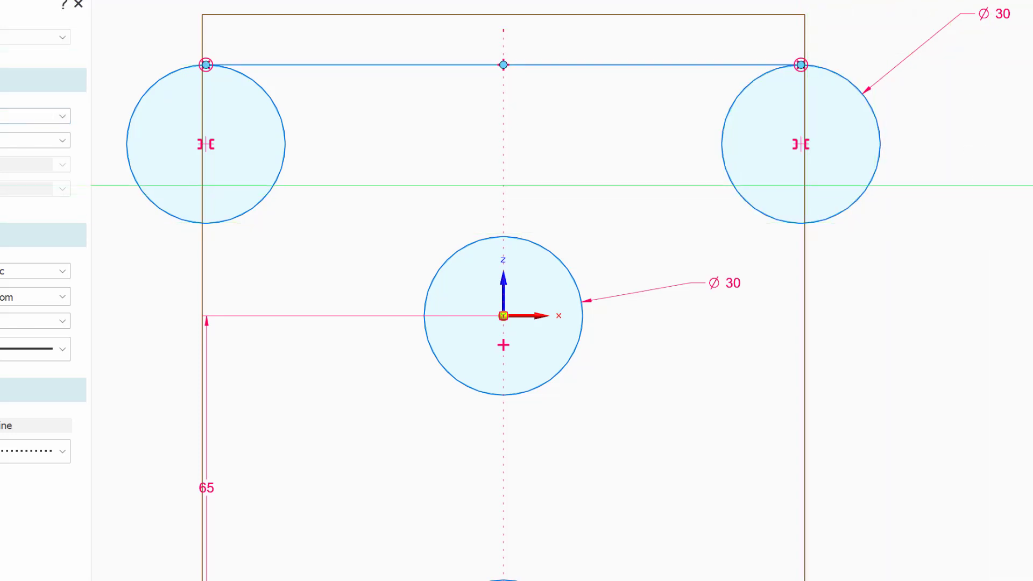
key(Escape)
key(Escape)
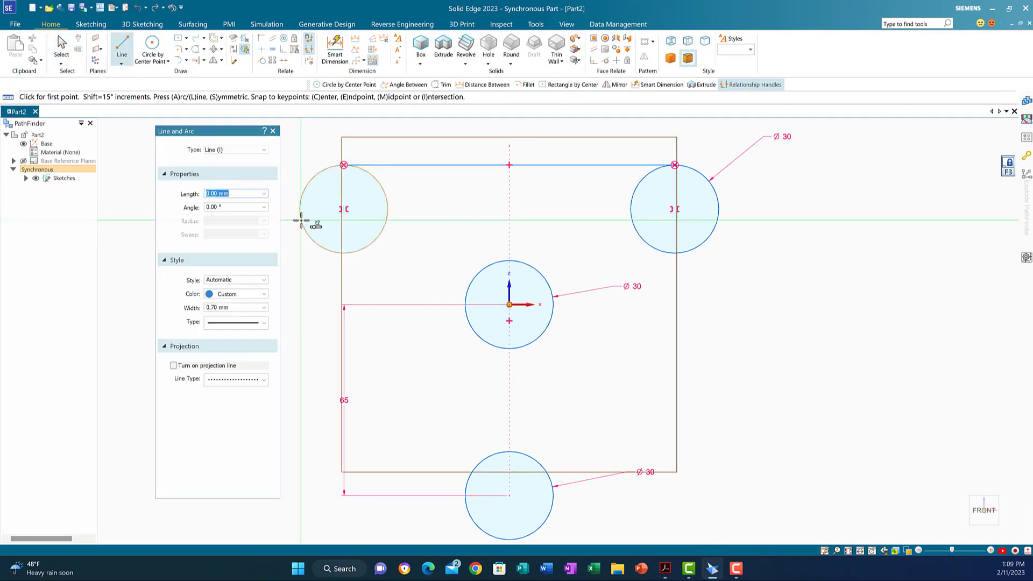
- Draw a line about 113 mm long, tangent to the outer sides of the upper circle on the negative X side and the lowest circle
click(301, 220)
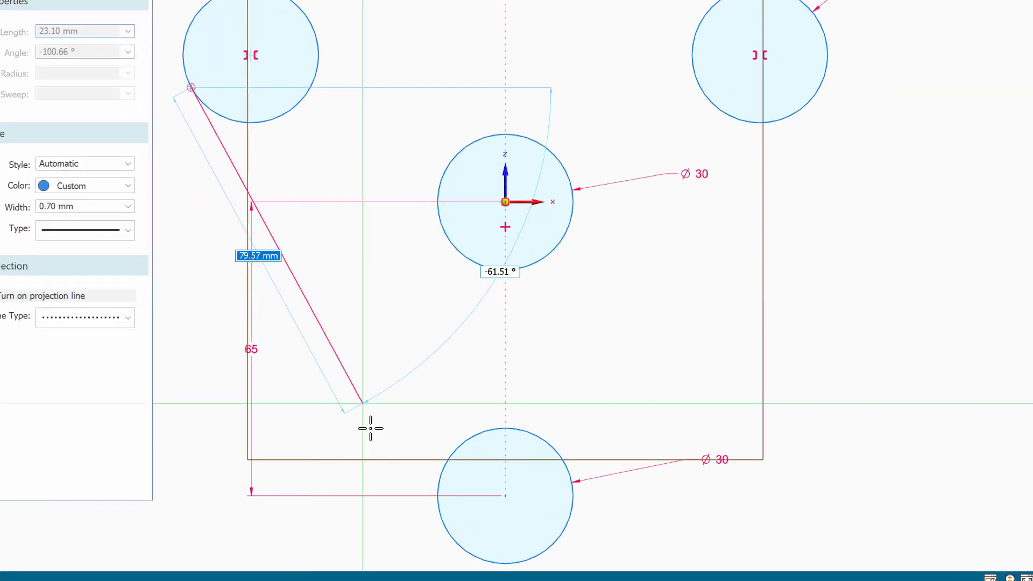
click(447, 532)
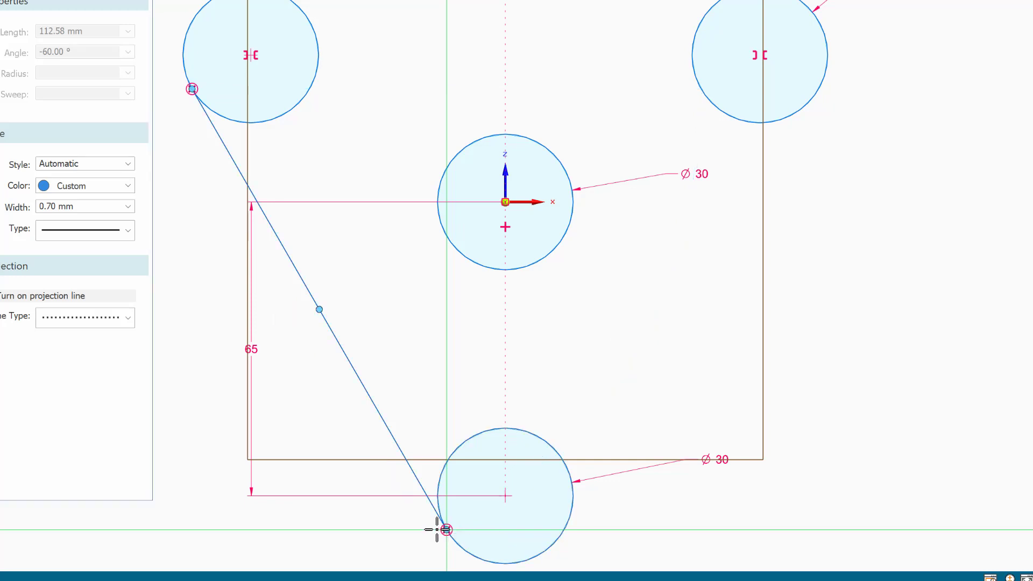
right_click(303, 534)
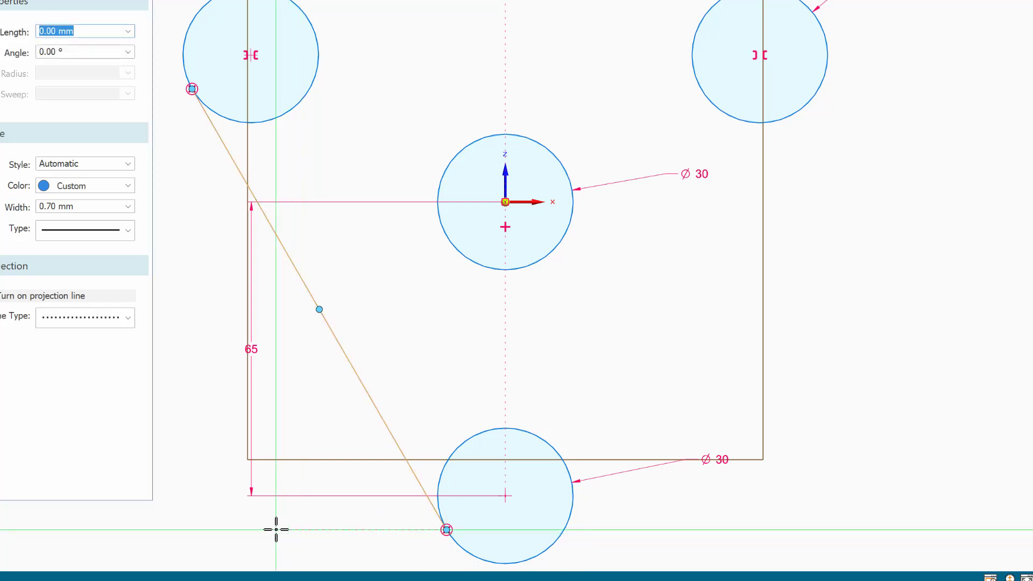
key(Escape)
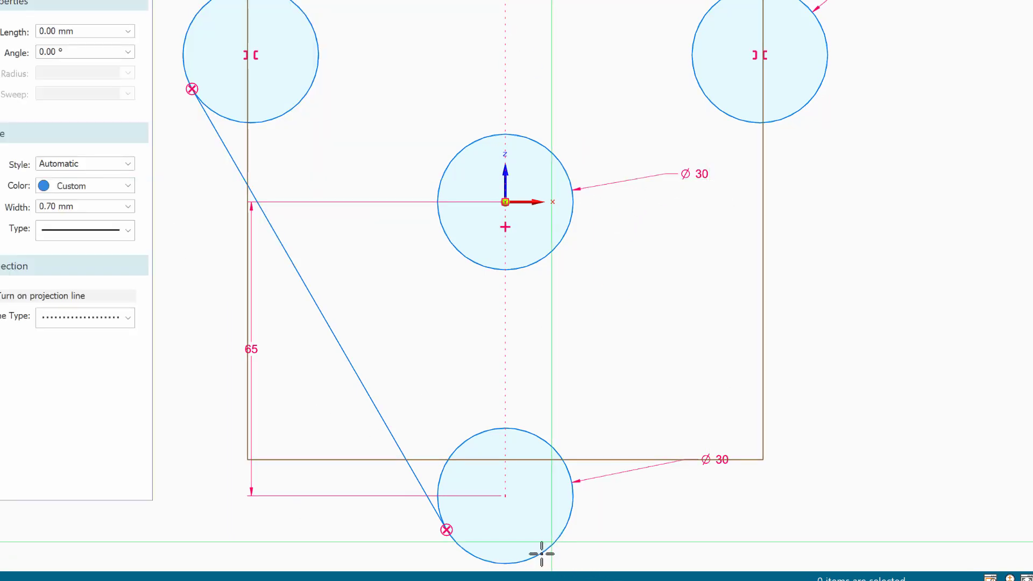
- Draw a line about 113 mm long, tangent to the outer sides of the lowest circle and the upper circle on the positive X side
click(542, 554)
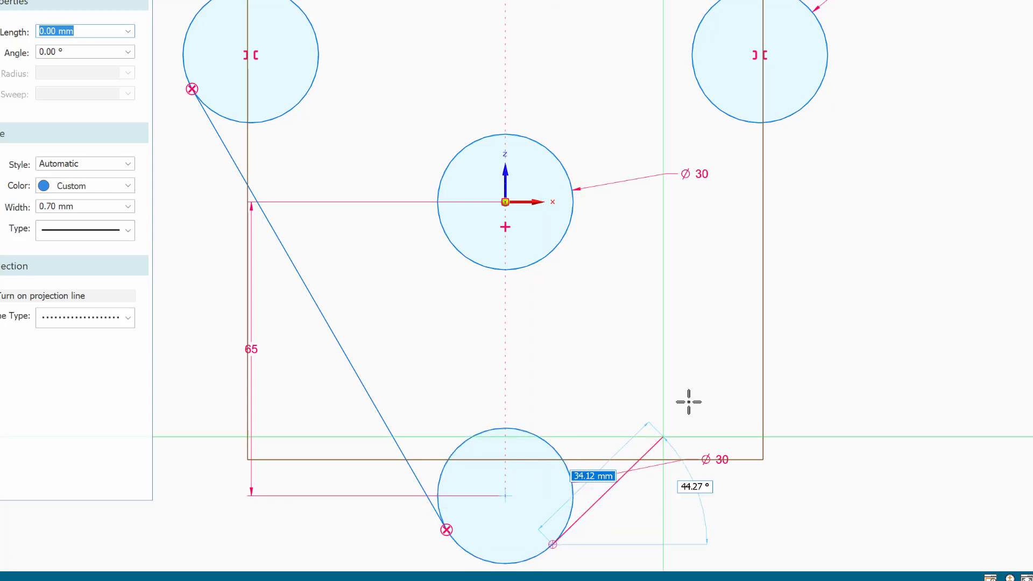
click(820, 89)
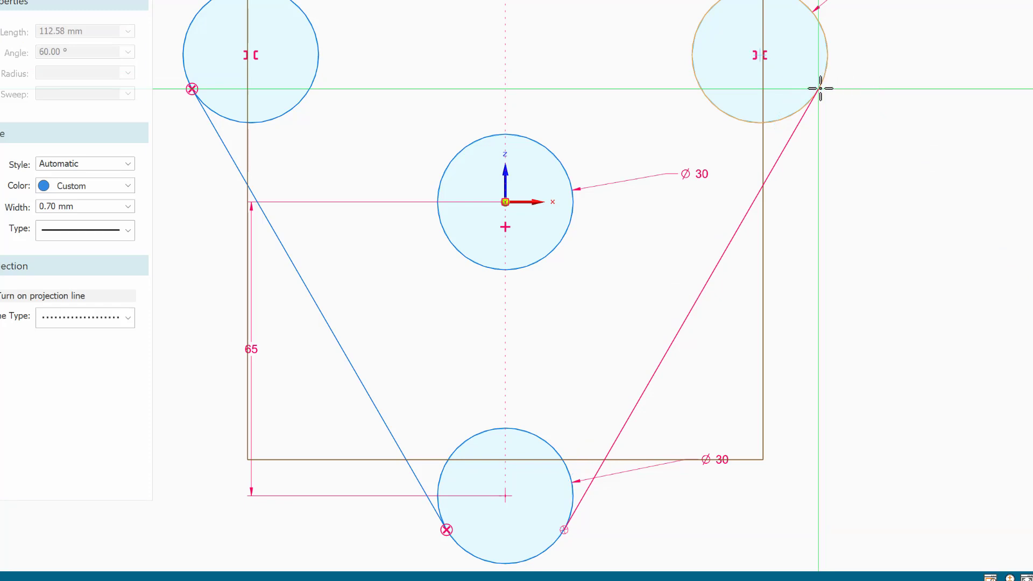
right_click(922, 127)
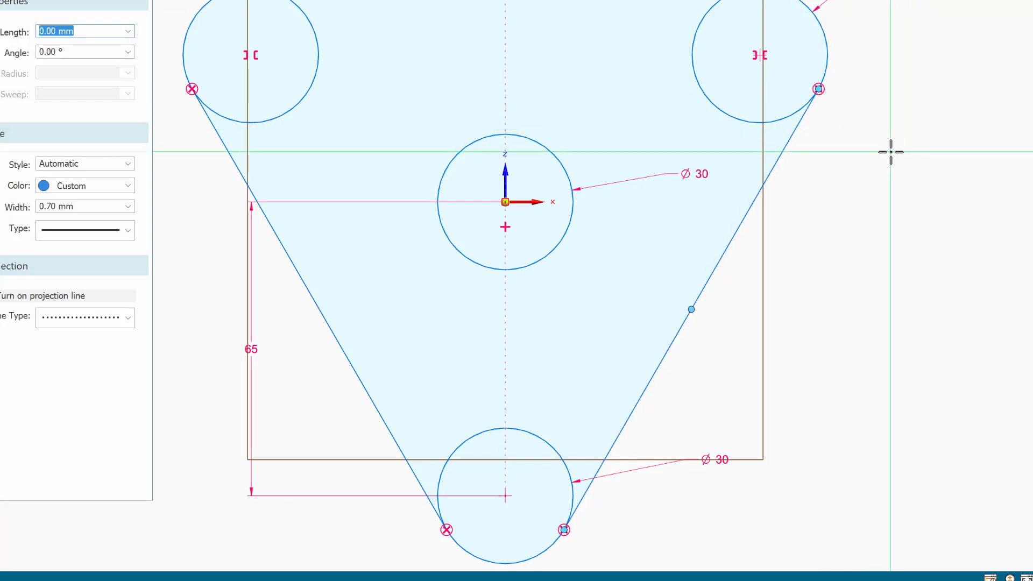
key(Escape)
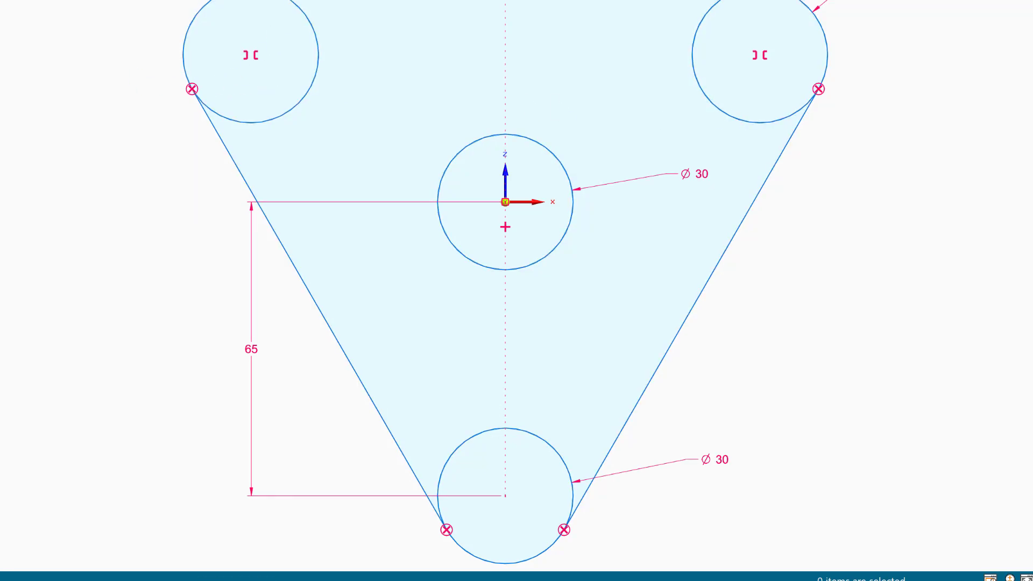
- Check the angle between the two slanted tangent lines with Angle Between, without placing a dimension
click(355, 52)
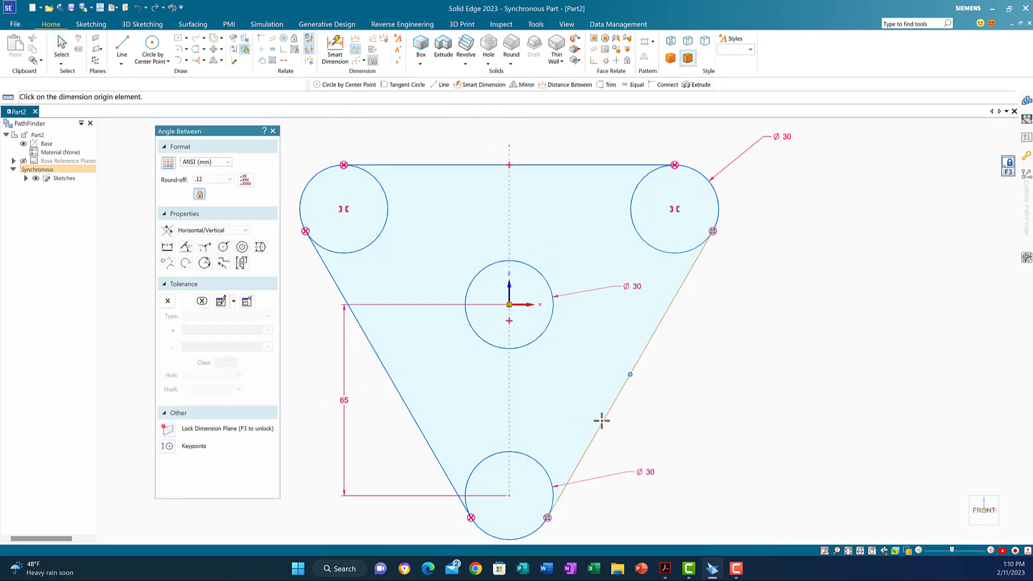
click(602, 420)
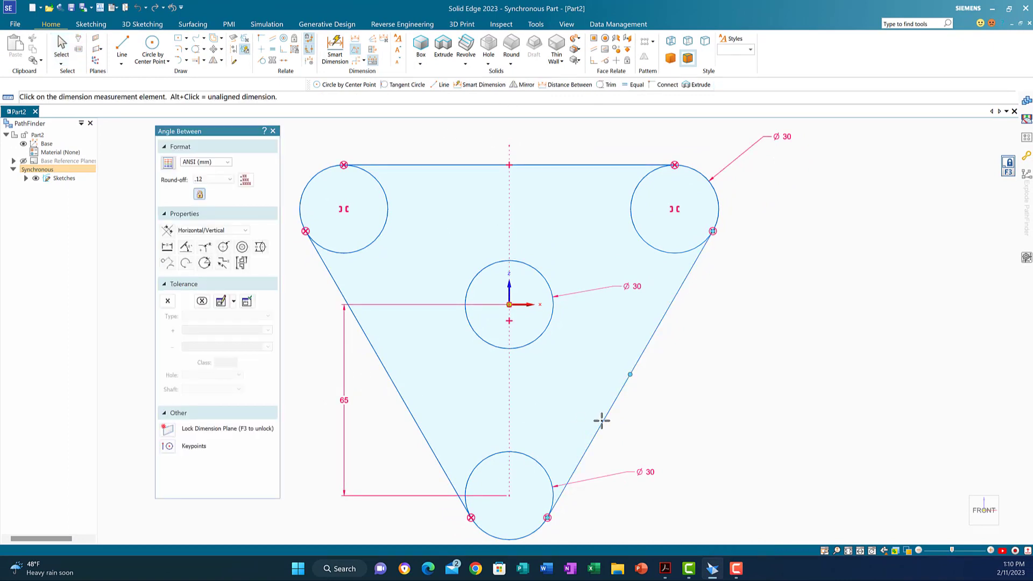
click(415, 420)
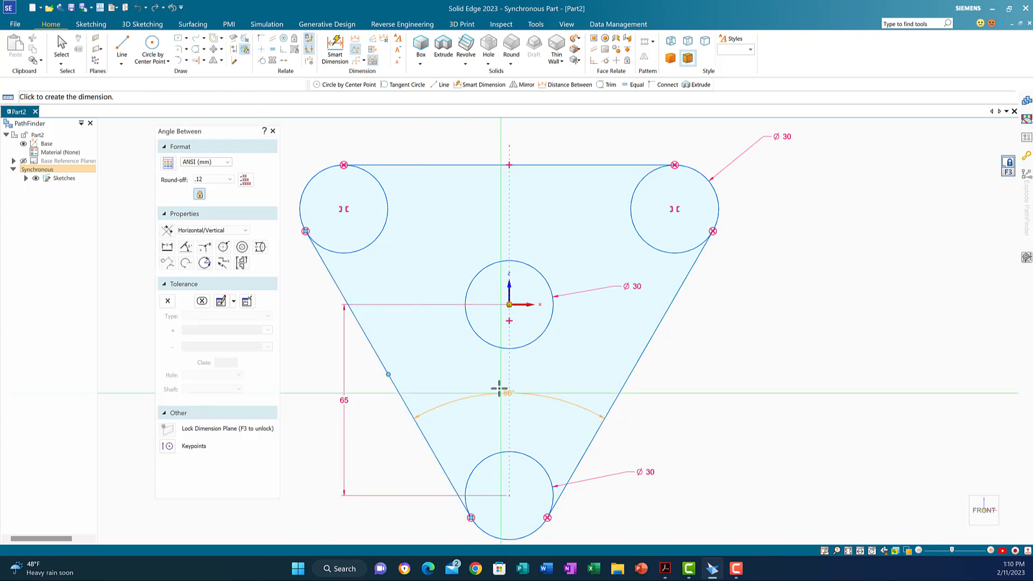
right_click(482, 383)
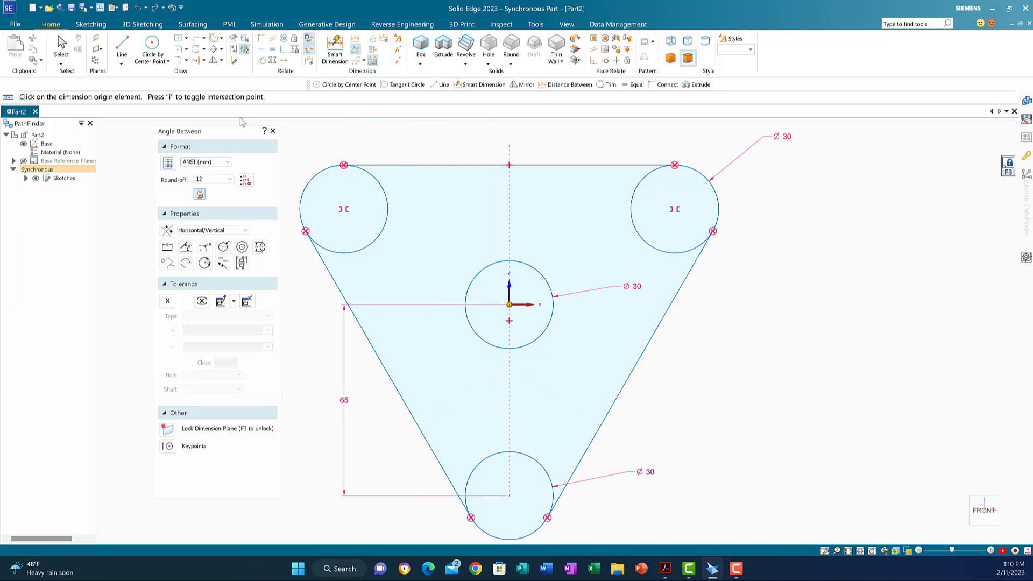
- Draw three 12 mm diameter circles centered on the centers of the three corner circles
click(151, 45)
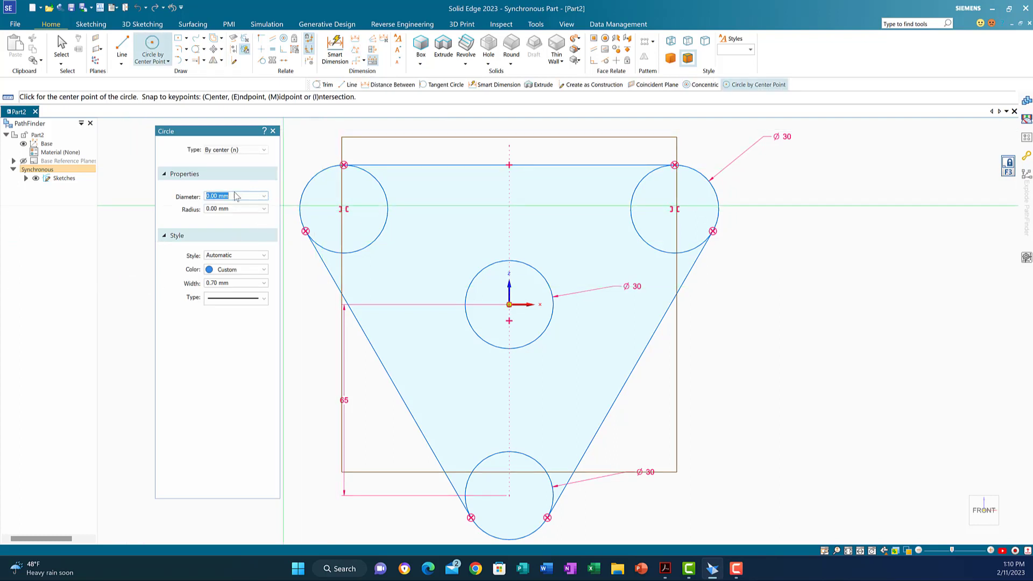
text(12)
key(Return)
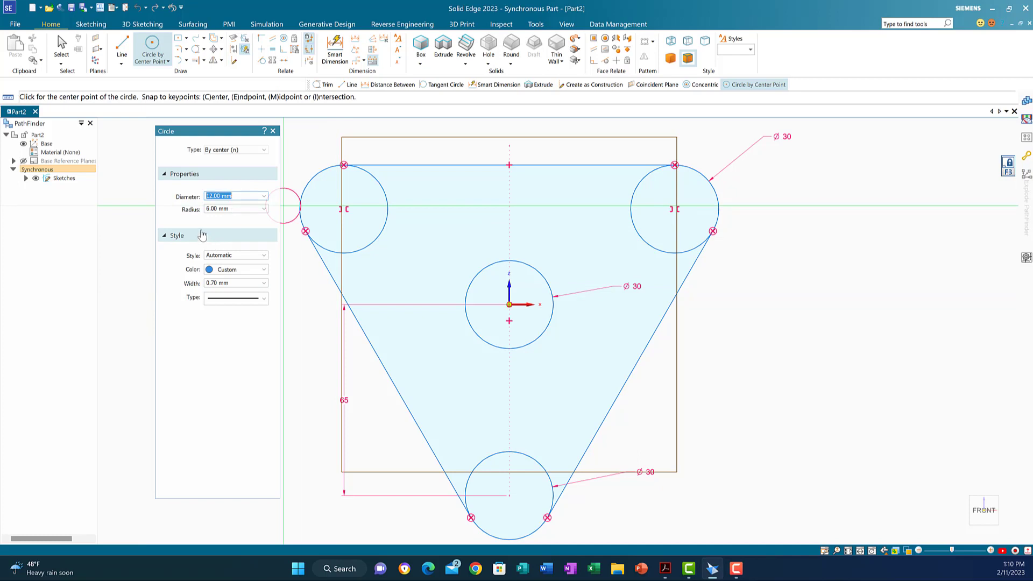
click(343, 209)
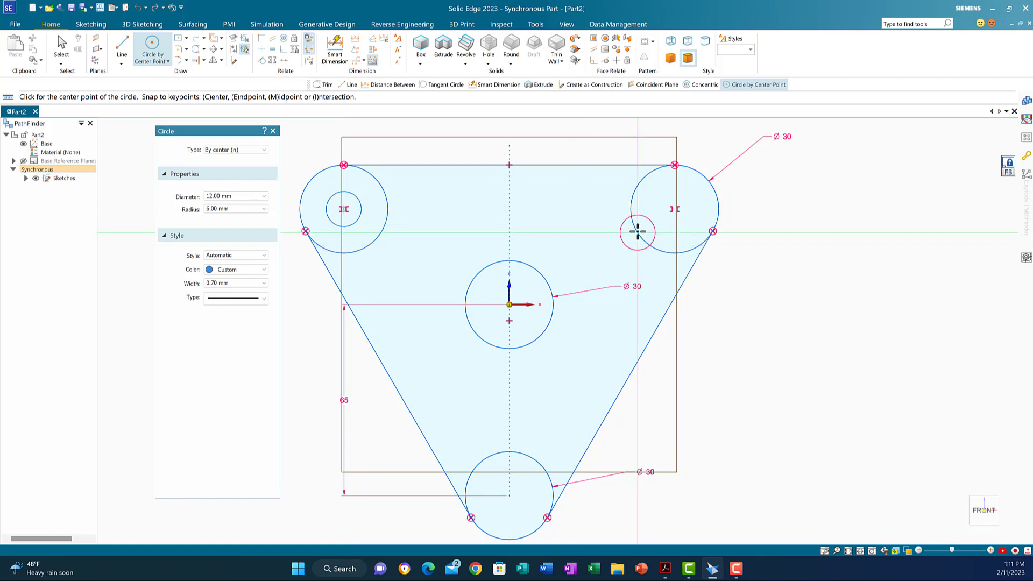
click(675, 209)
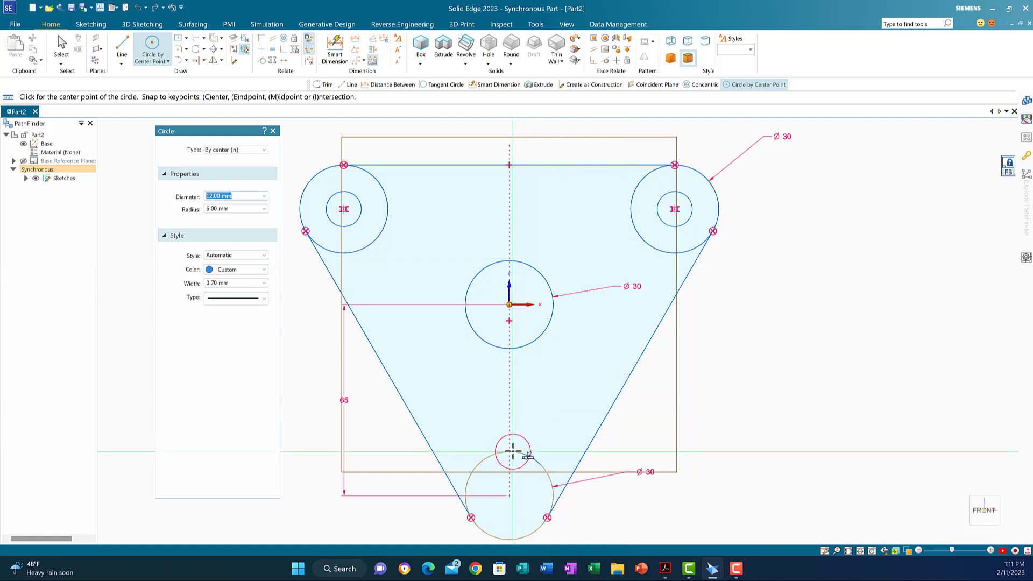
click(509, 495)
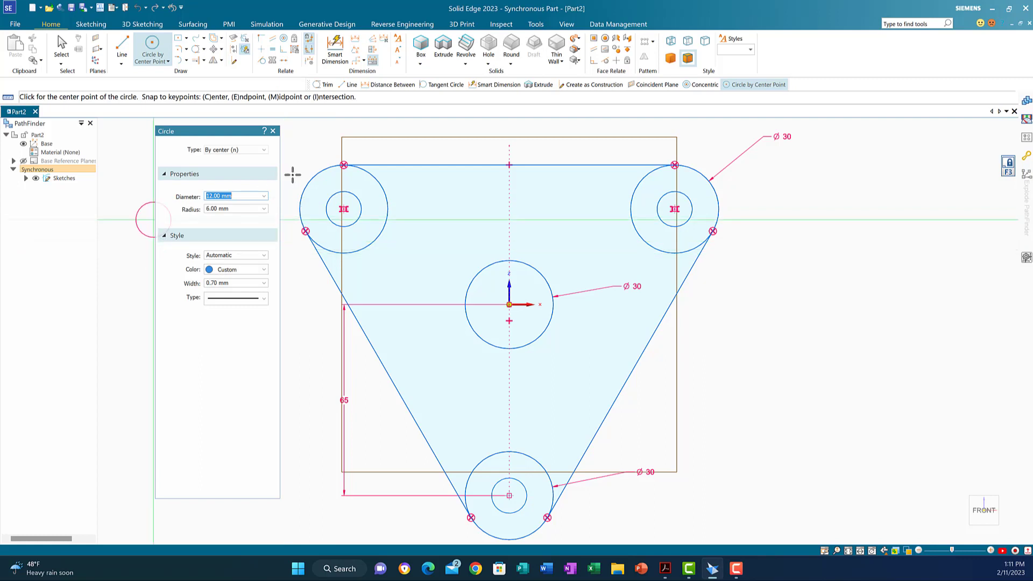
- Trim the inner arcs of the three corner circles so only the rounded triangular outline remains around the holes
click(203, 52)
drag(357, 268, 404, 209)
mouse_move(624, 206)
mouse_down()
mouse_move(636, 205)
mouse_move(640, 260)
mouse_up()
mouse_move(459, 434)
mouse_down()
mouse_move(490, 459)
mouse_move(542, 437)
mouse_up()
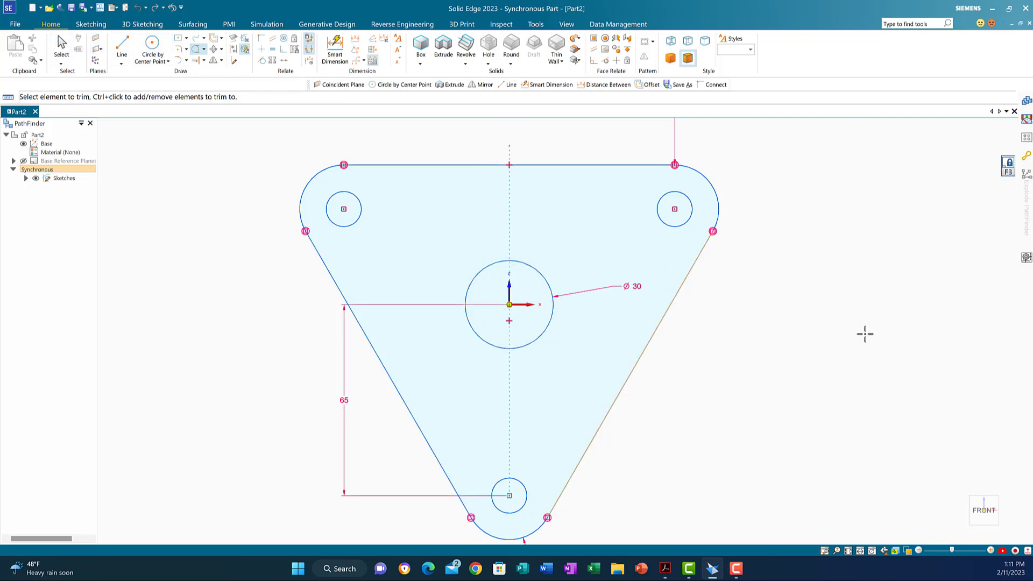
- Create a coincident reference plane on the Front (xz) base plane
mouse_move(960, 537)
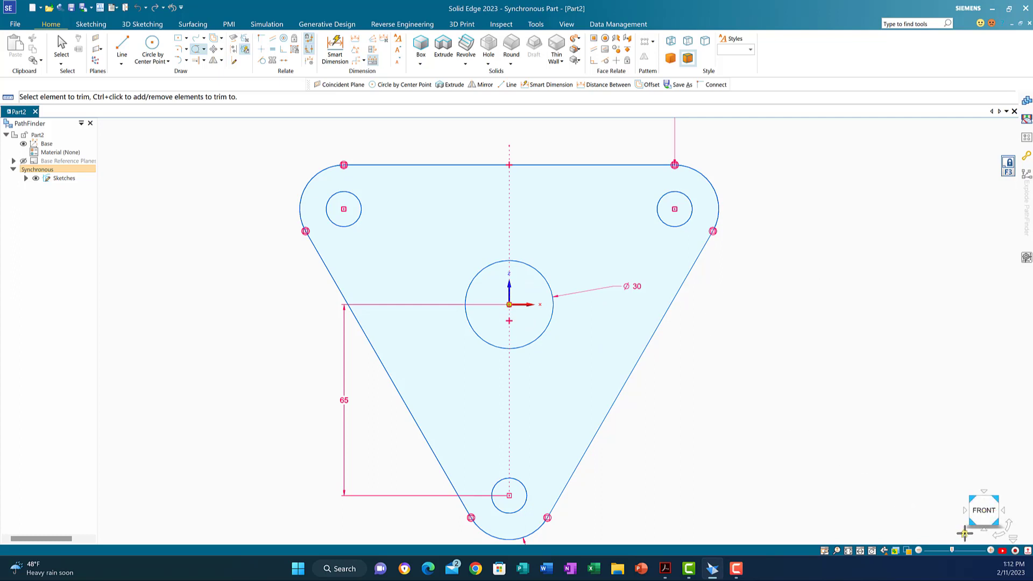
click(964, 532)
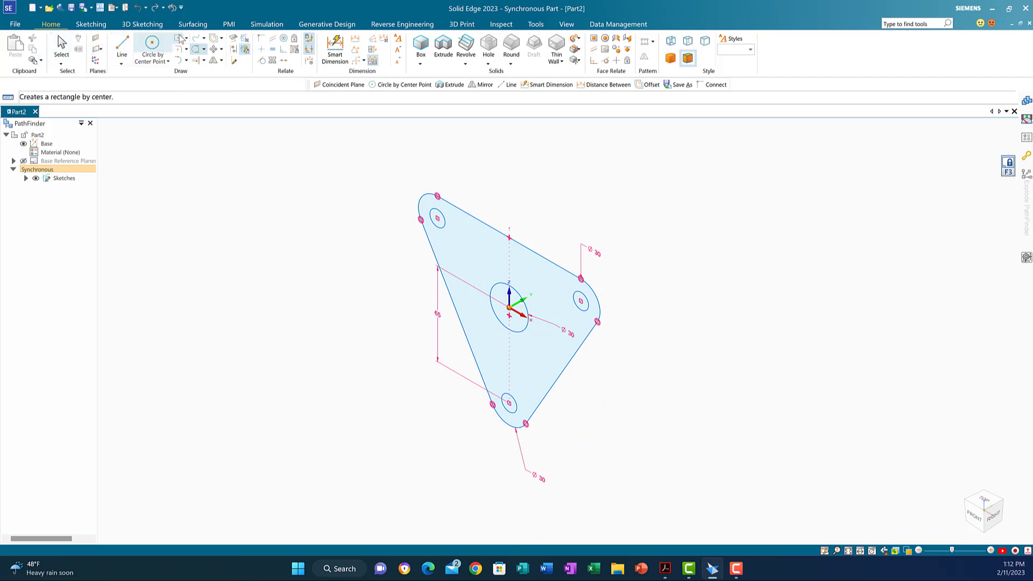
click(95, 40)
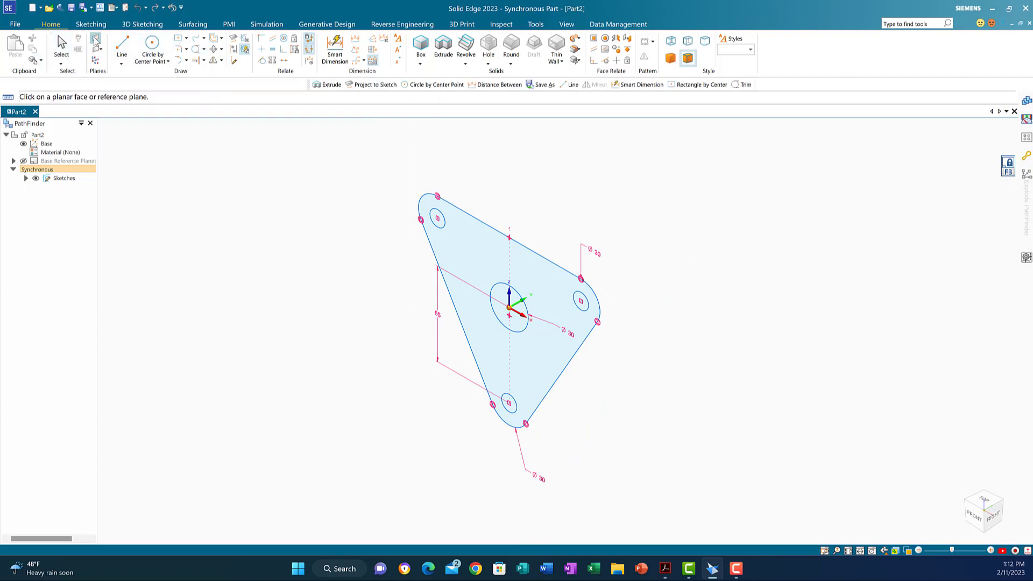
click(13, 161)
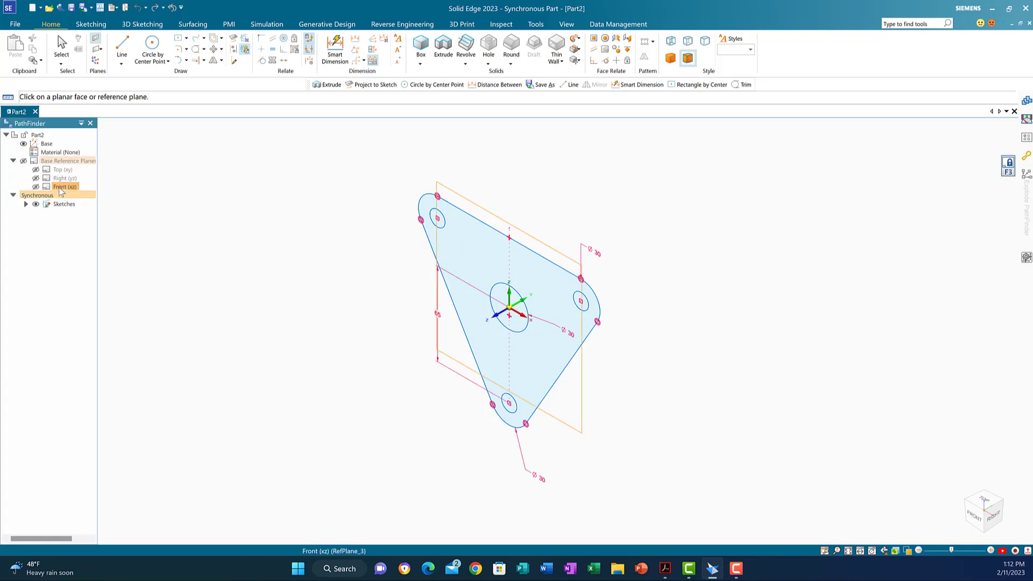
click(61, 186)
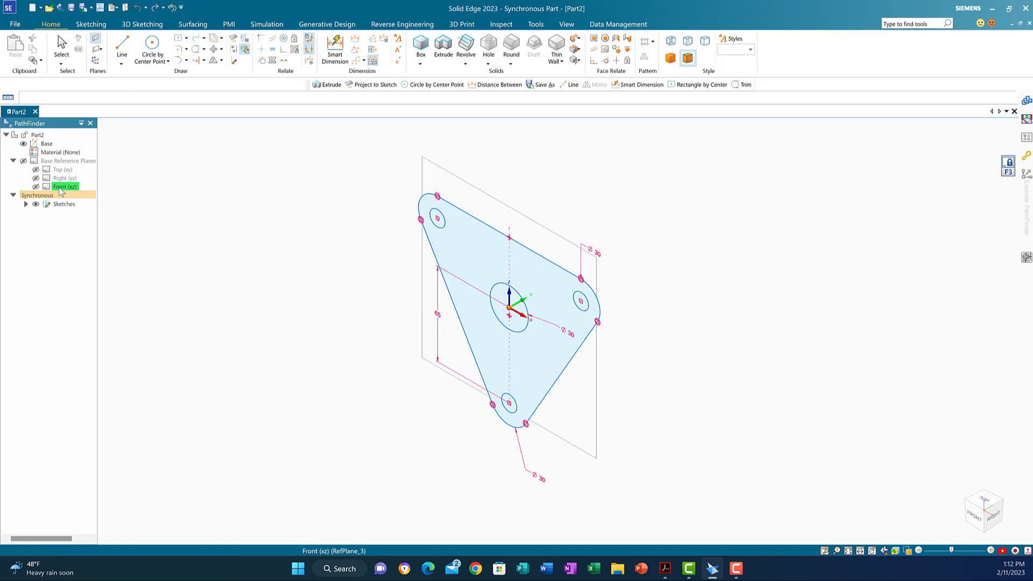
click(465, 187)
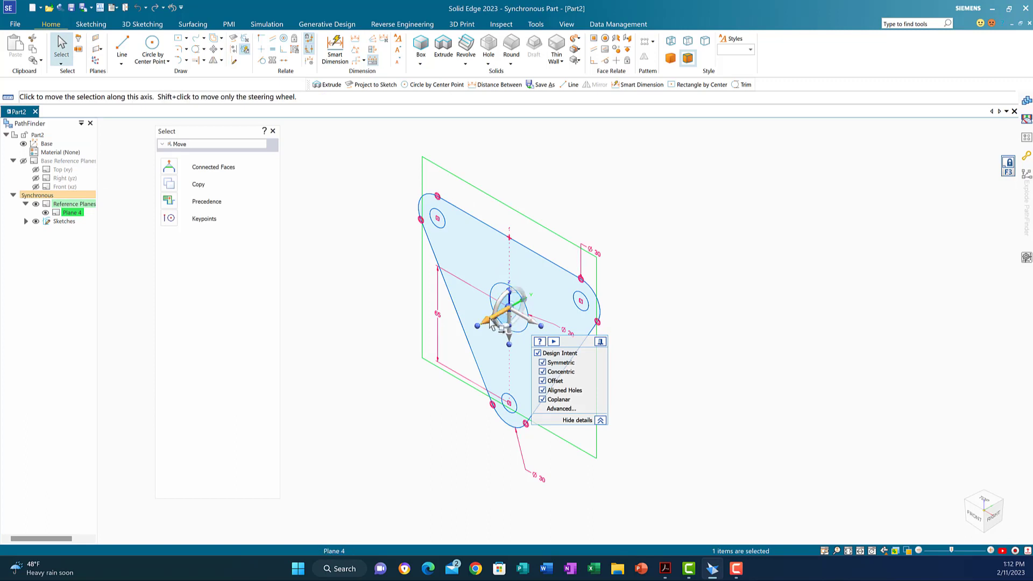
- Move the new reference plane 60 mm behind the front sketch along the positive Y axis
click(490, 321)
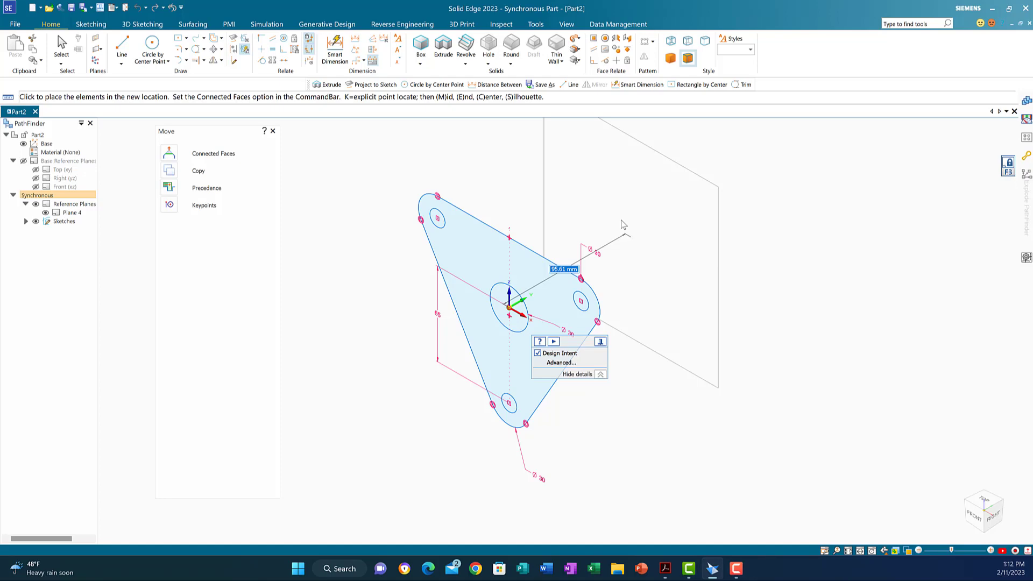
text(60)
key(Return)
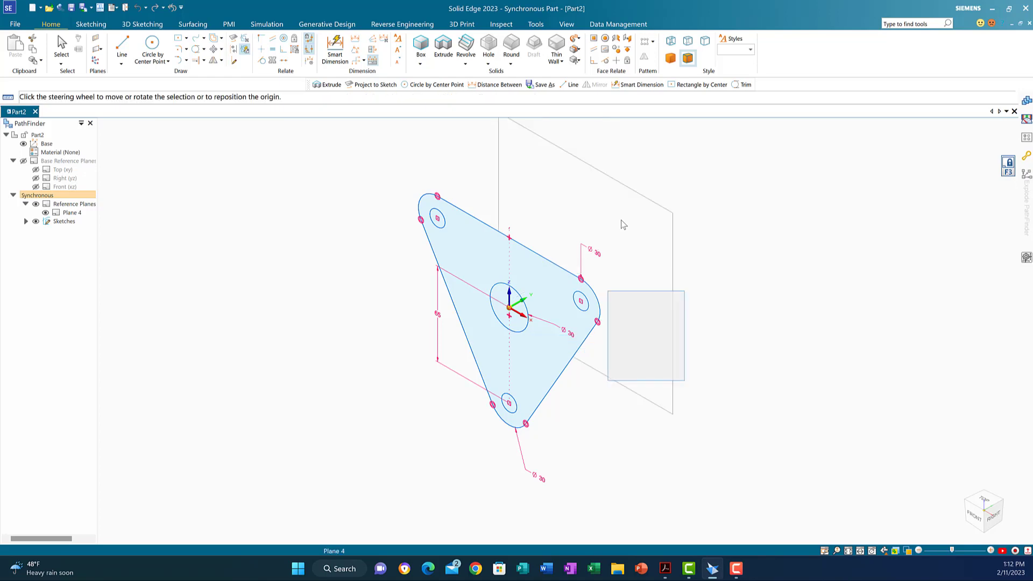
click(621, 224)
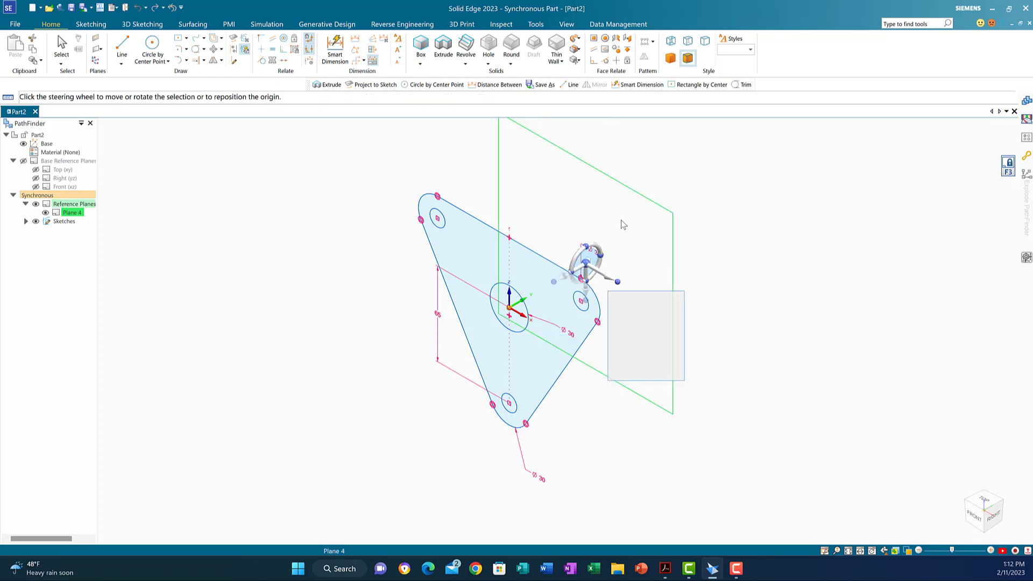
click(286, 202)
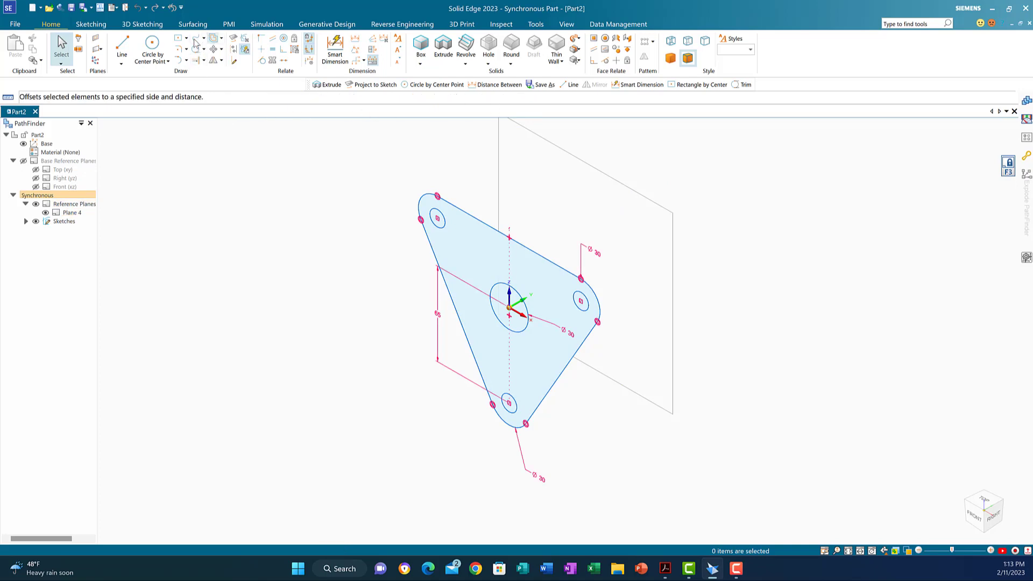
- Project the triangular outline, the central circle and the three corner holes onto the offset plane, with internal face loops and no offset
click(234, 43)
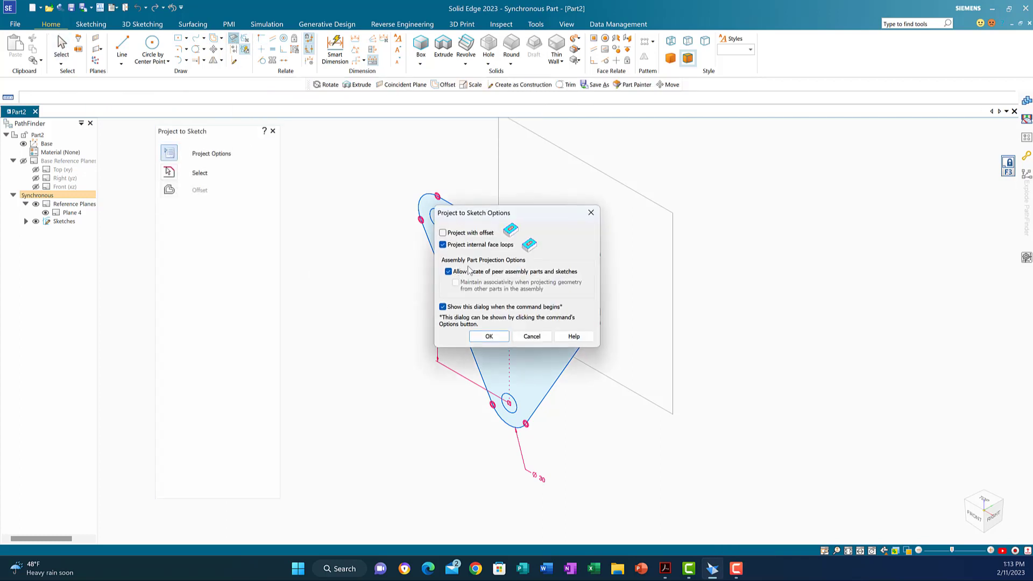
click(489, 336)
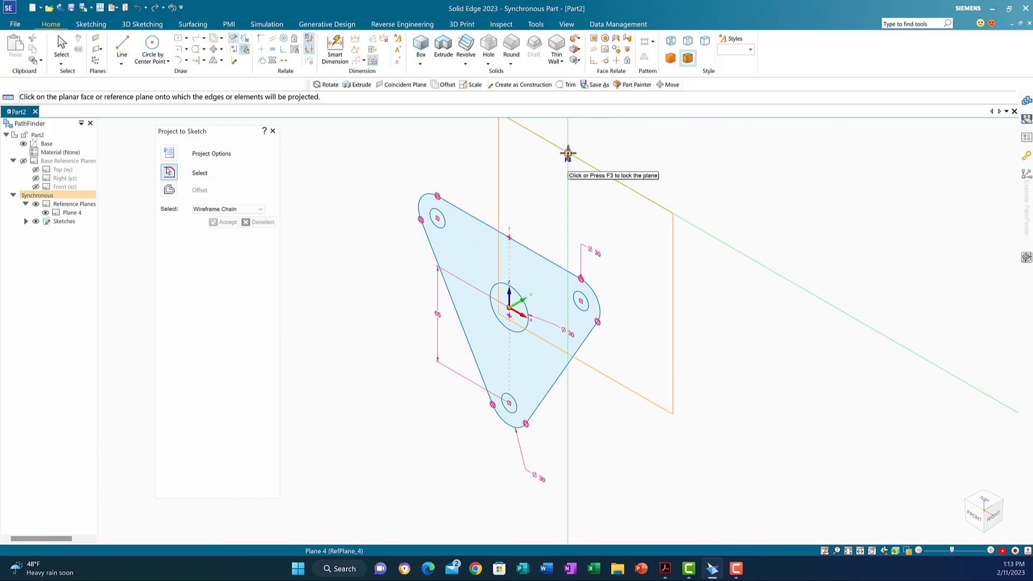
click(568, 153)
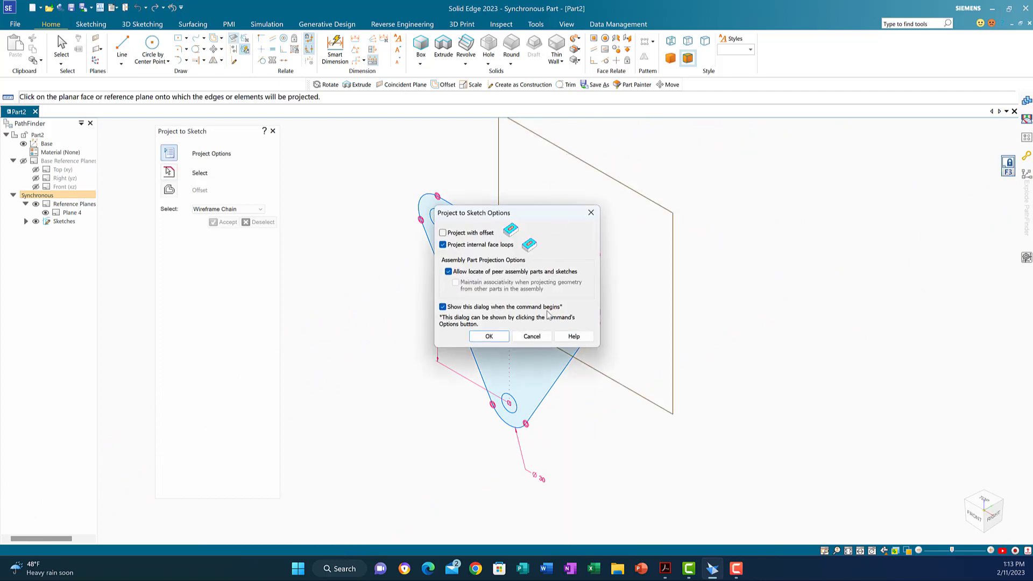
click(489, 337)
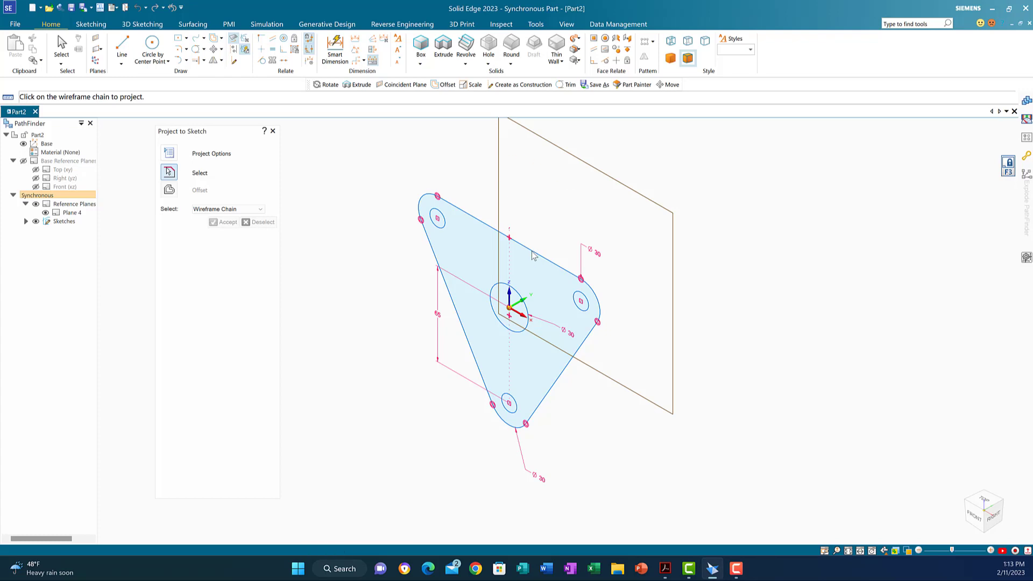
click(533, 257)
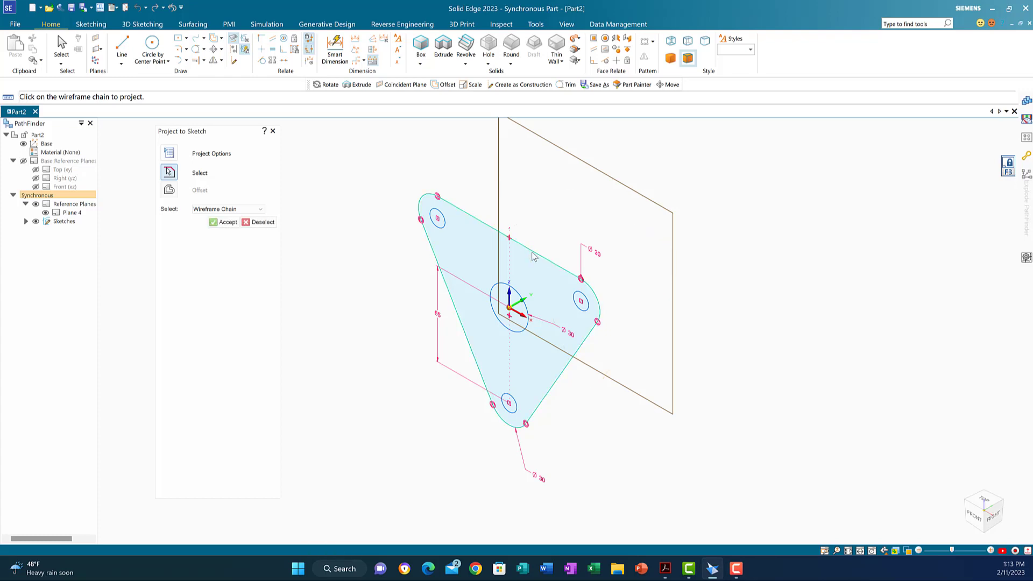
click(518, 295)
click(437, 228)
click(589, 309)
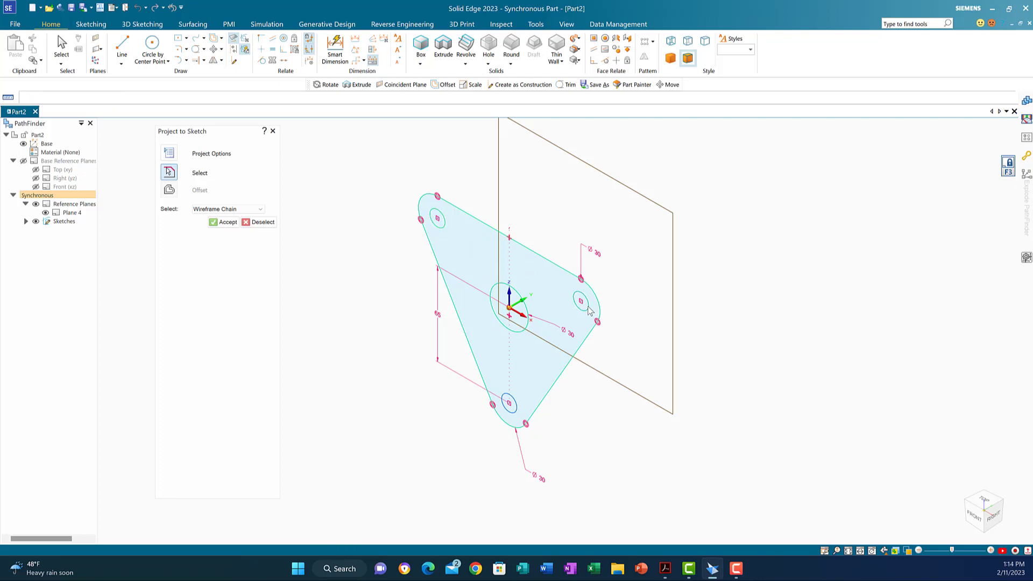
click(515, 415)
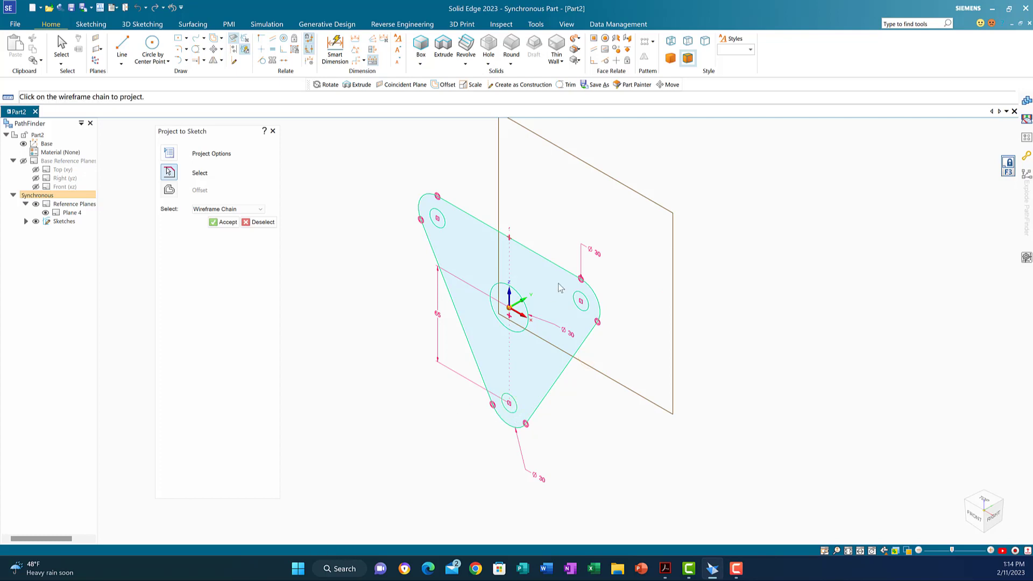
click(223, 223)
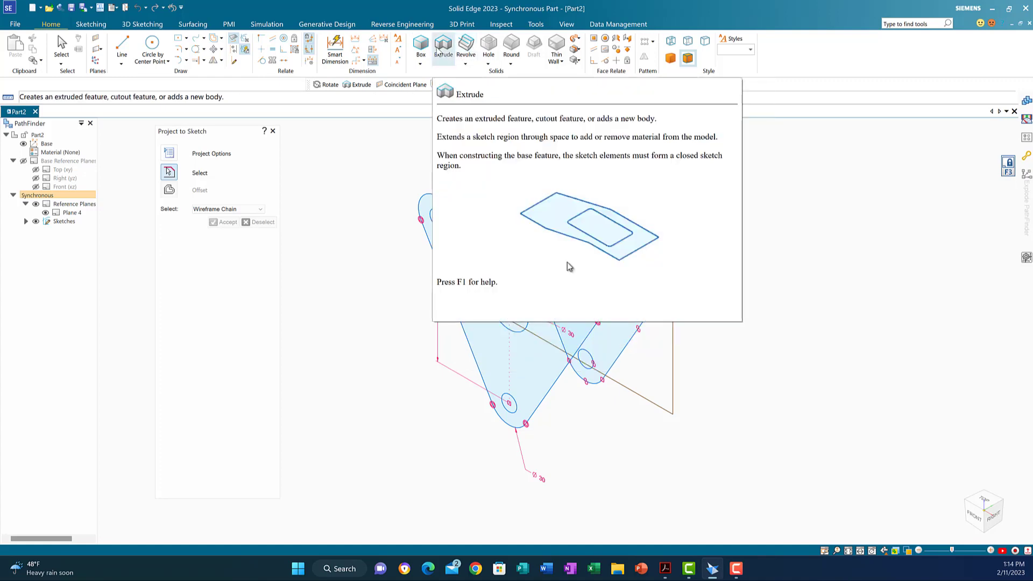
- Extrude the projected plate region 12 mm to one side, toward the front sketch, leaving the central and corner holes open
click(438, 50)
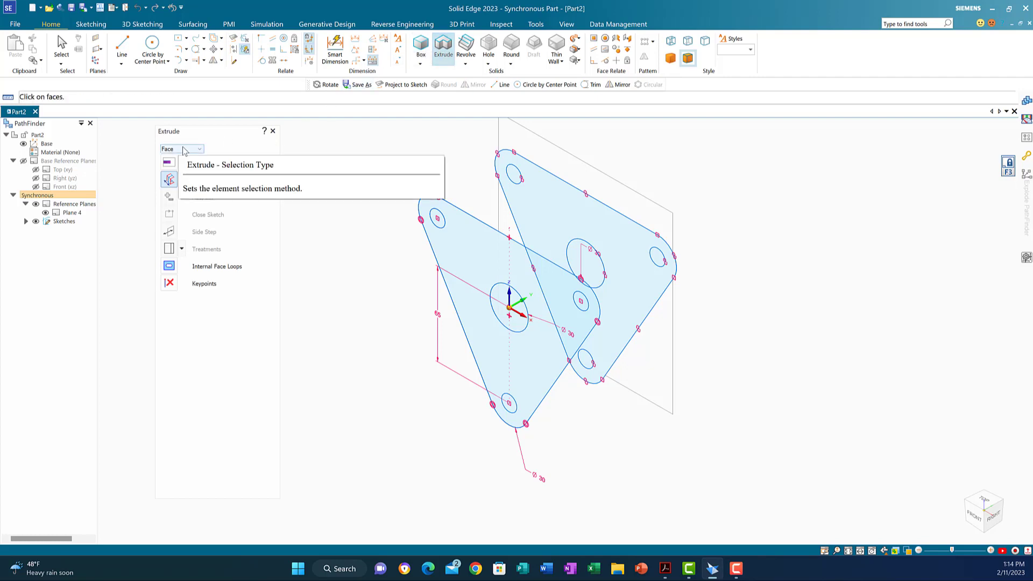
click(177, 187)
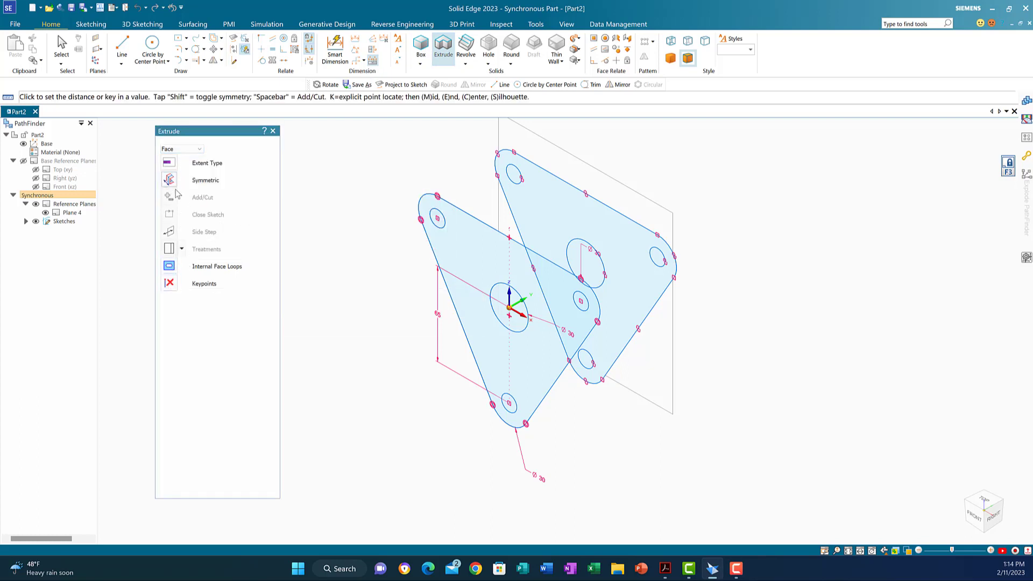
click(603, 219)
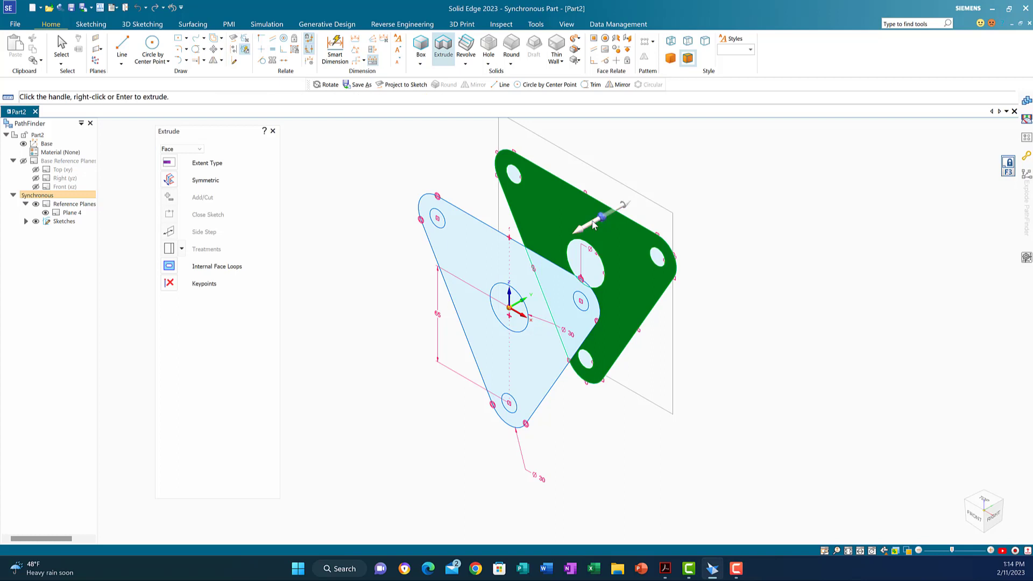
click(594, 224)
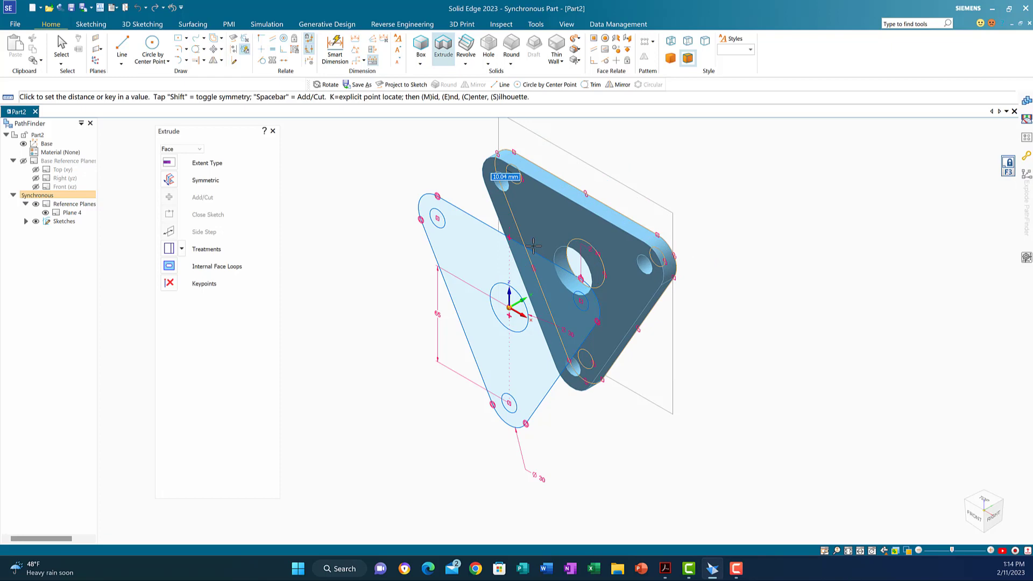
text(12)
key(Return)
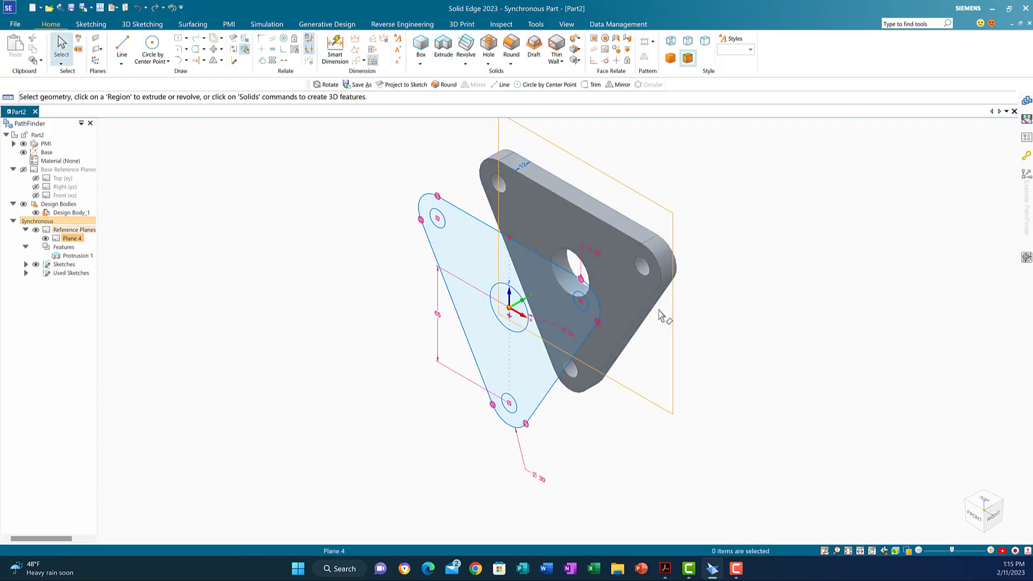
- Rotate the whole front triangular sketch 180° about the centre of its central circle, without keeping a copy
click(221, 49)
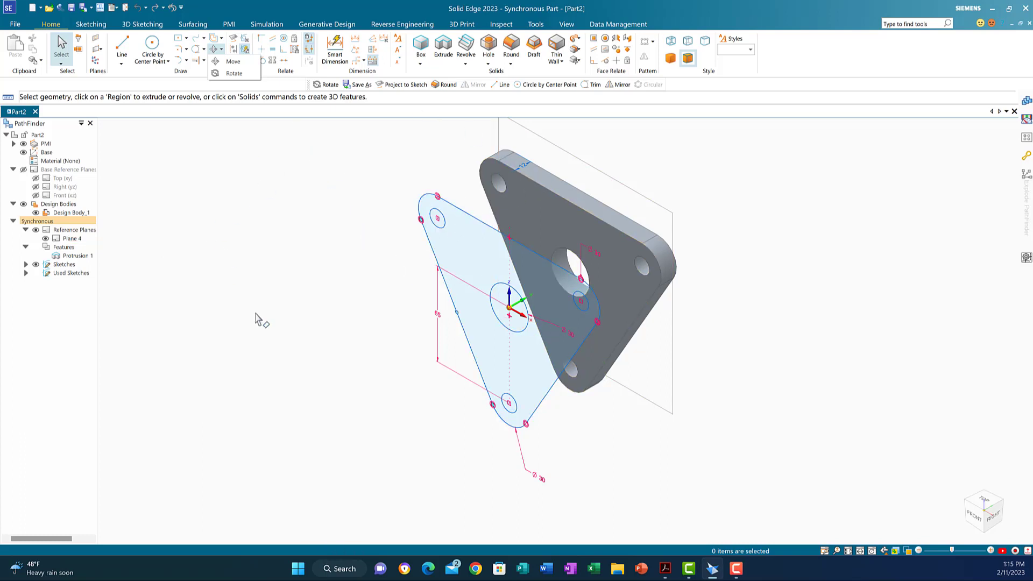
mouse_move(983, 524)
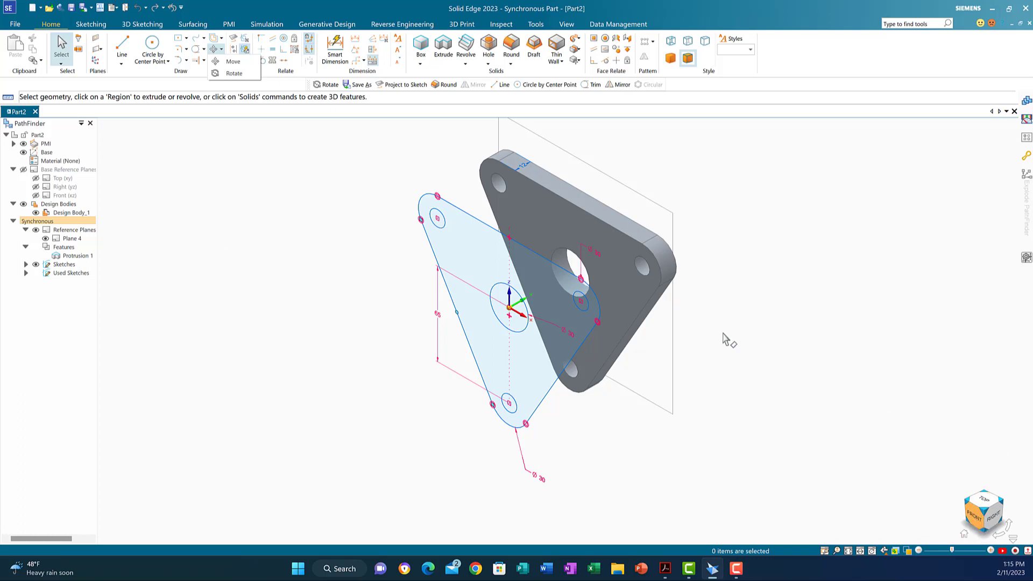
click(233, 74)
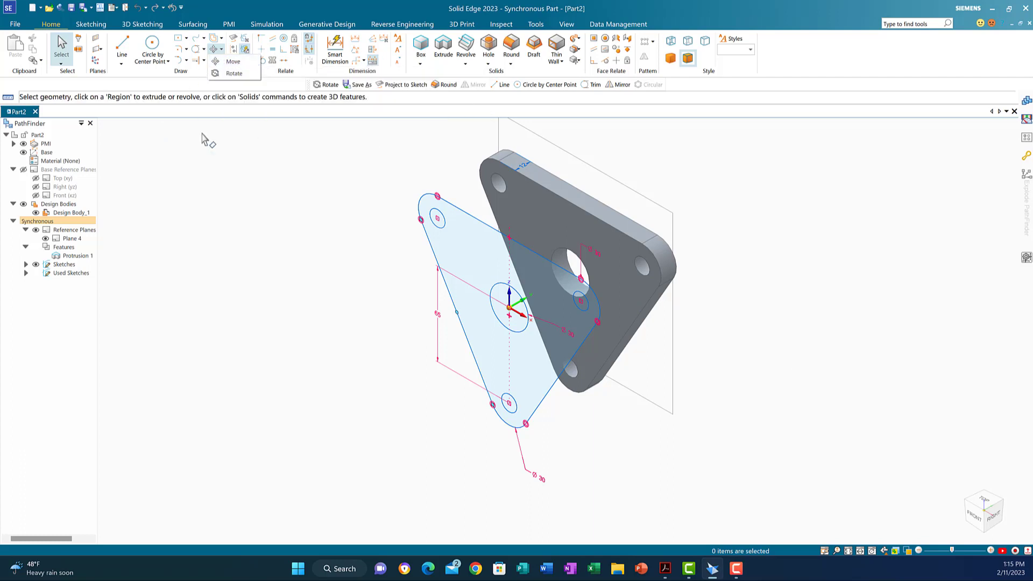
click(221, 48)
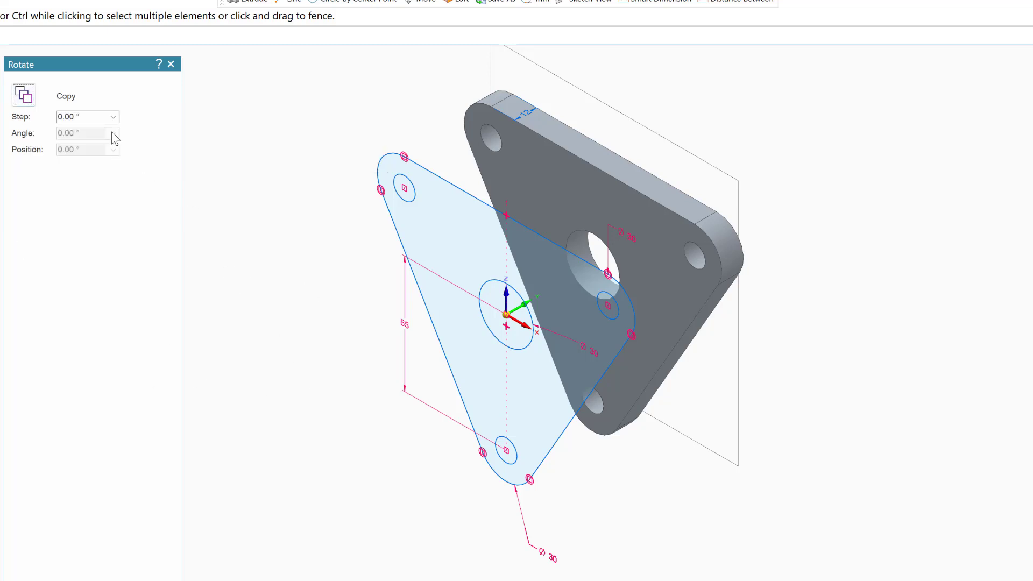
click(91, 121)
key(Return)
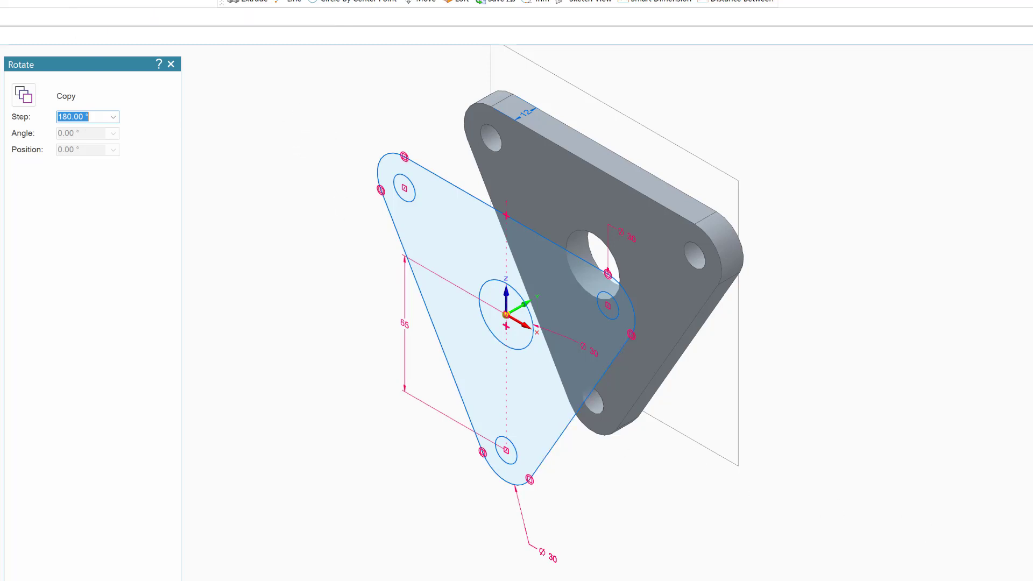
key(ctrl+h)
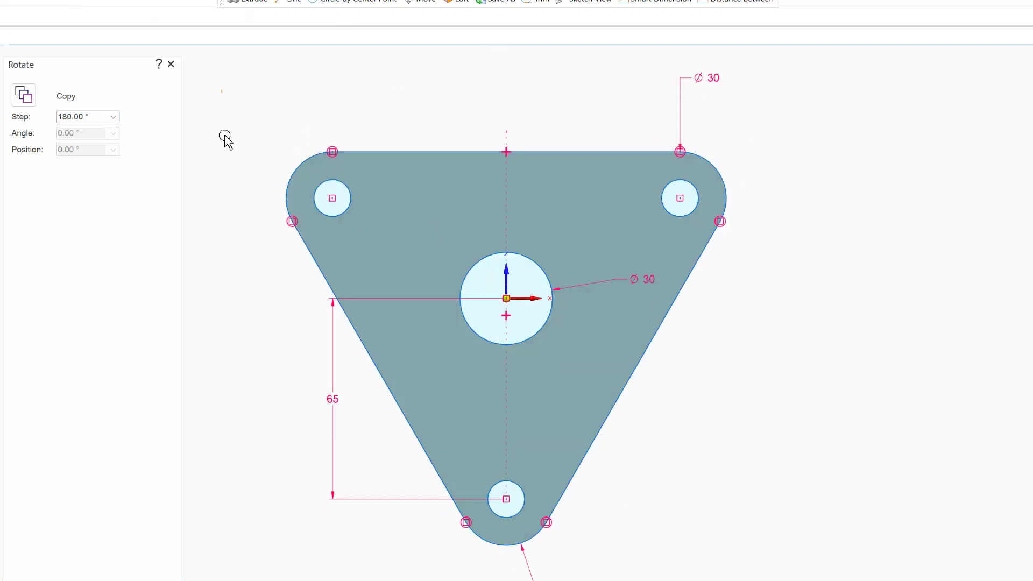
mouse_move(225, 138)
mouse_down()
mouse_move(295, 487)
mouse_move(583, 578)
mouse_move(795, 564)
mouse_up()
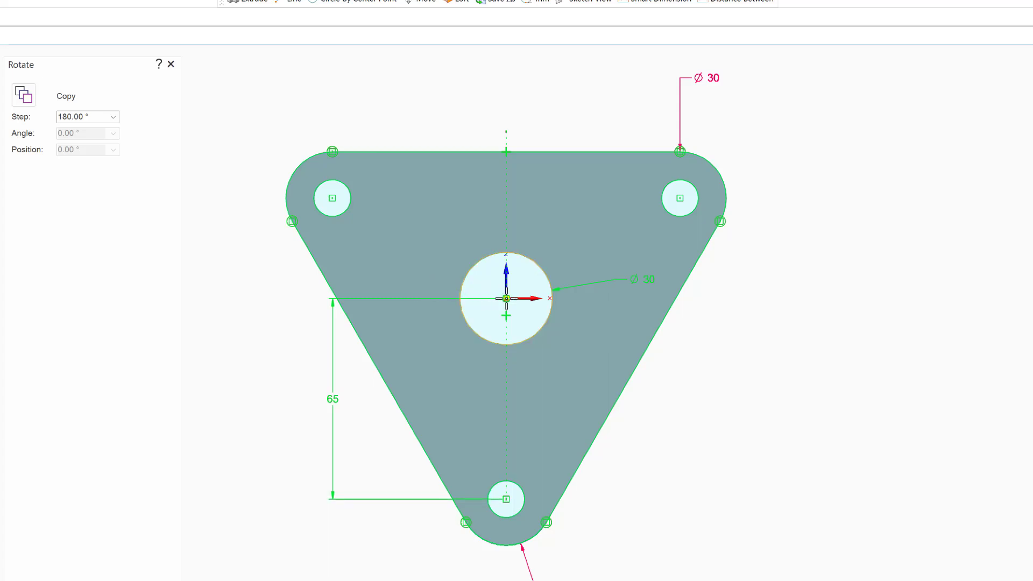
click(507, 298)
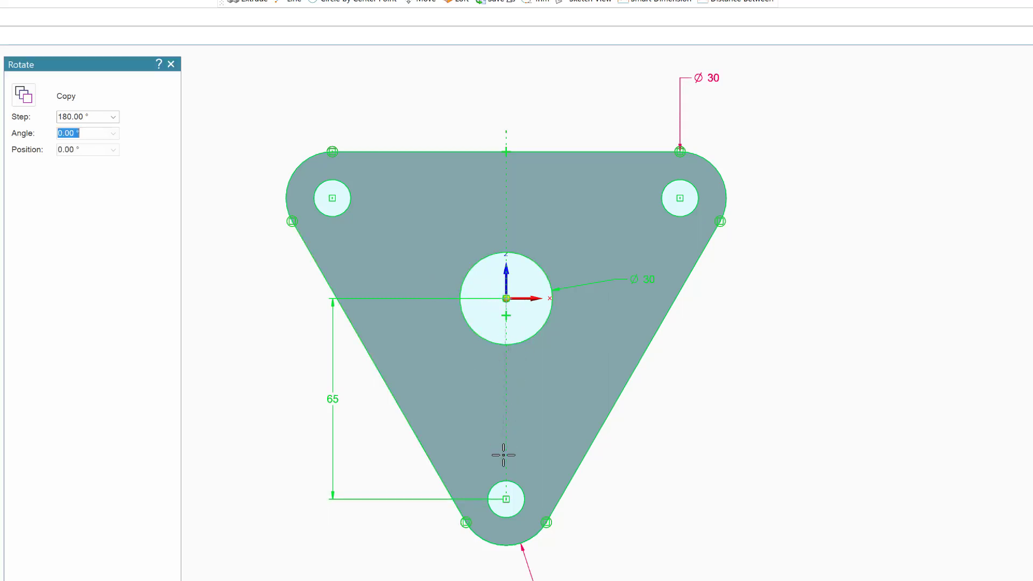
click(505, 501)
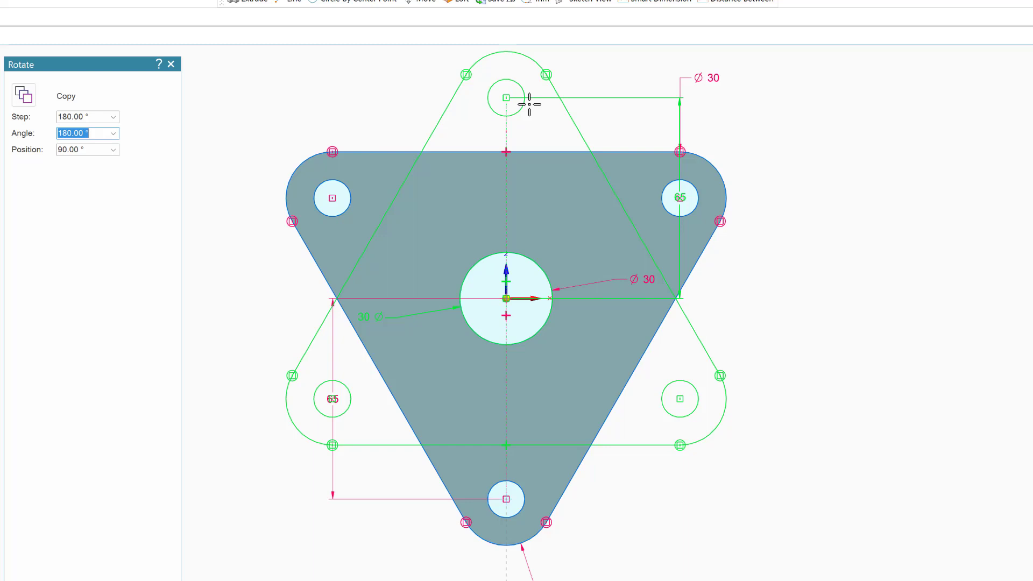
click(529, 104)
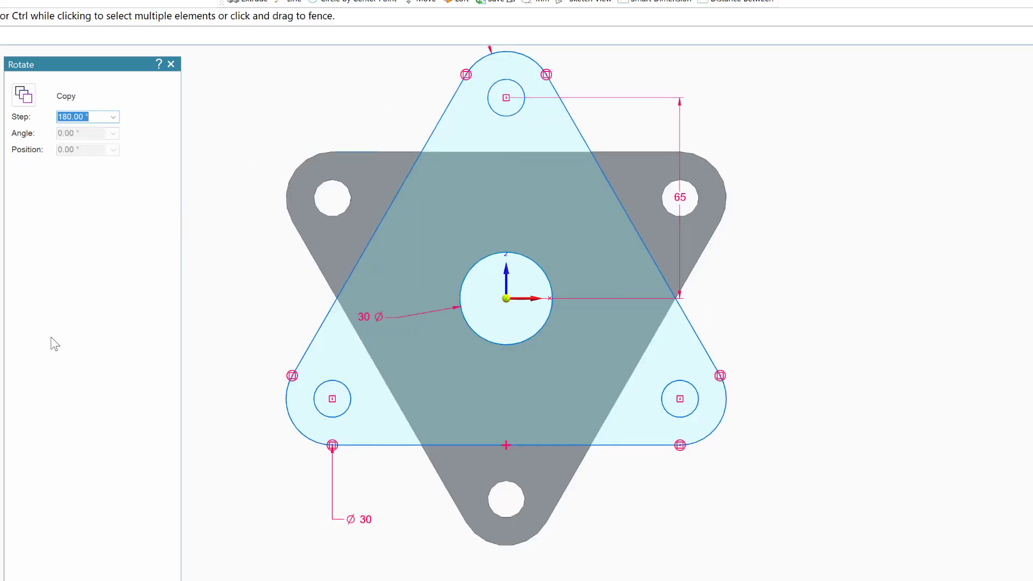
key(Escape)
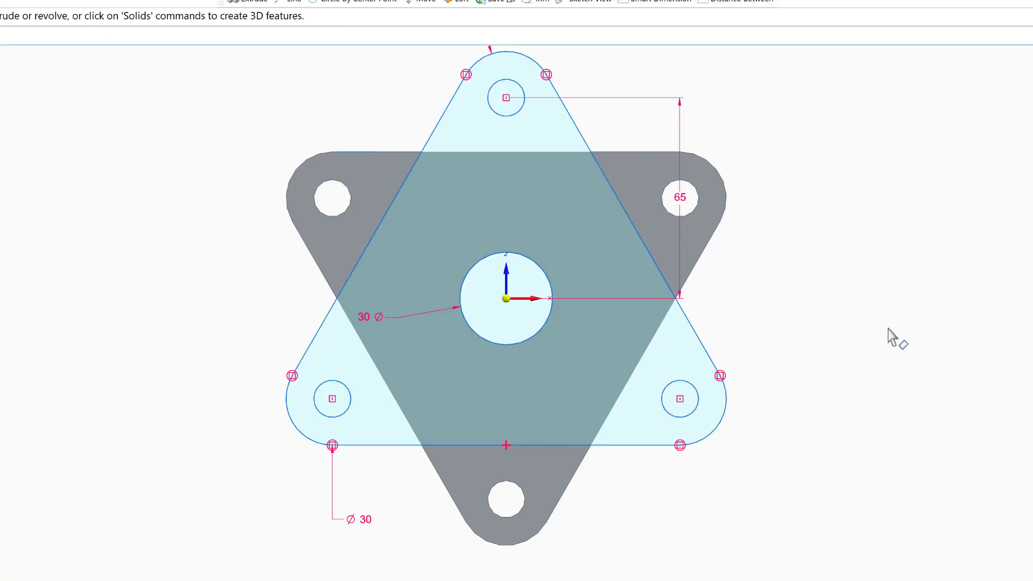
- Extrude the rotated front sketch region 12 mm toward the rear plate as added material, leaving the central and corner holes open
mouse_move(1018, 322)
middle_down()
mouse_move(903, 318)
mouse_move(998, 306)
mouse_move(1016, 311)
mouse_move(1000, 320)
mouse_move(1014, 332)
mouse_move(1022, 307)
mouse_move(921, 323)
mouse_move(979, 309)
mouse_move(937, 316)
middle_up()
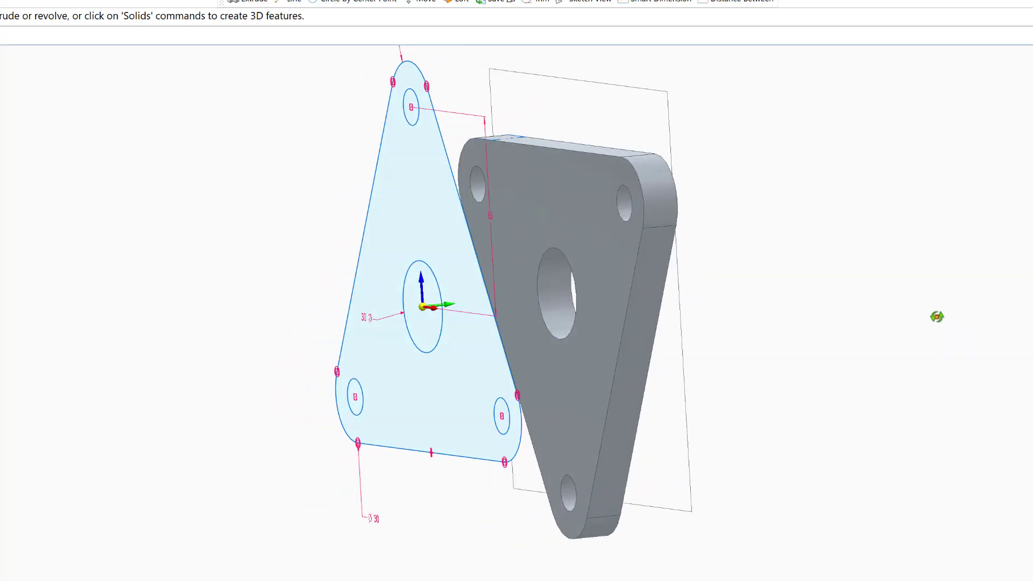
scroll(927, 315, down, 5)
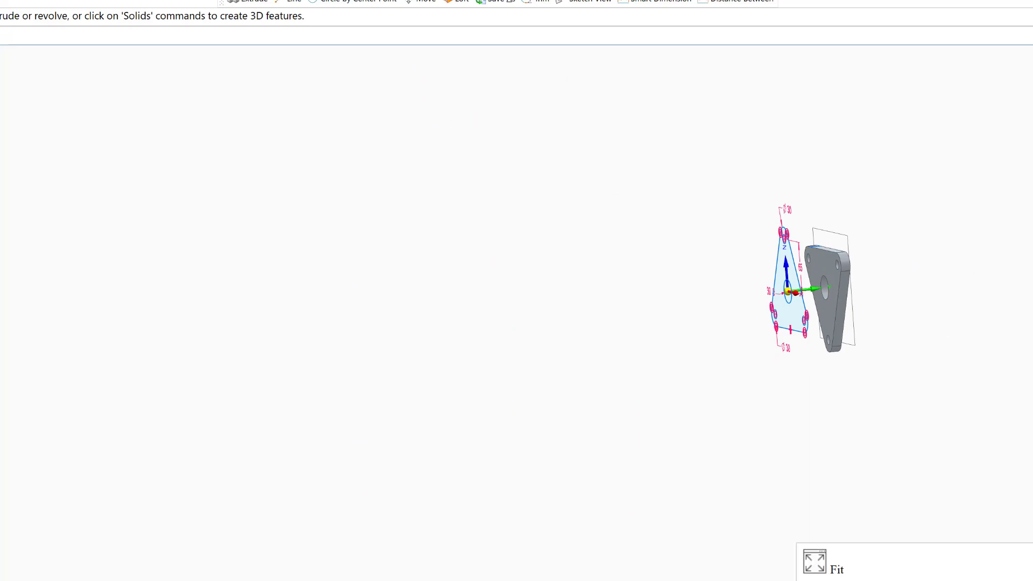
click(806, 580)
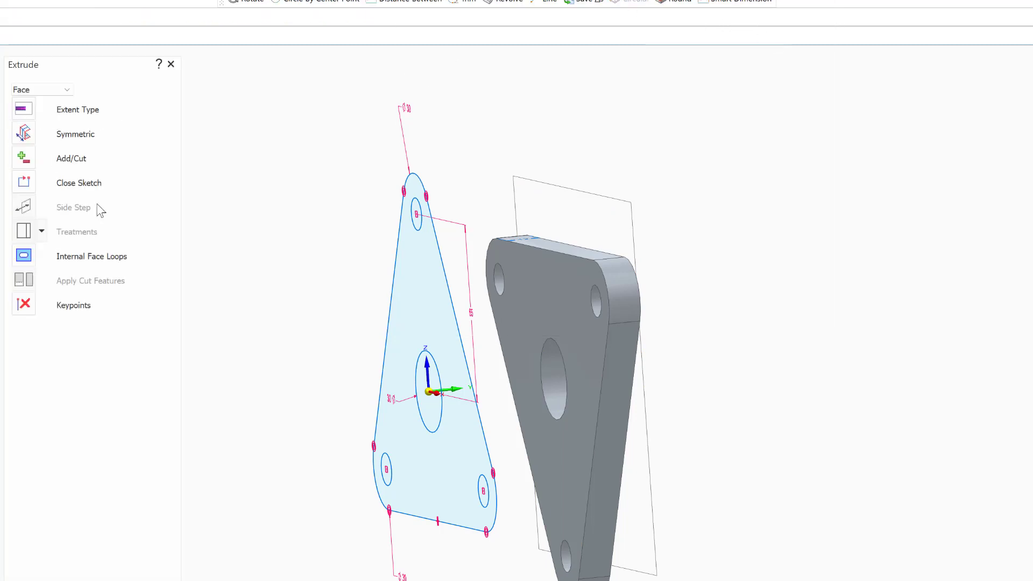
click(24, 157)
click(54, 197)
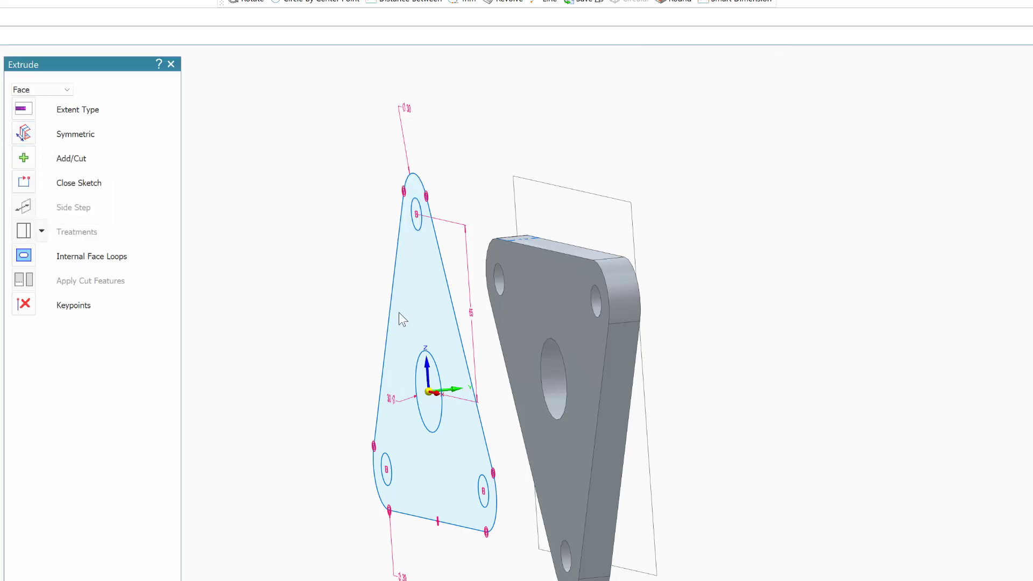
click(424, 308)
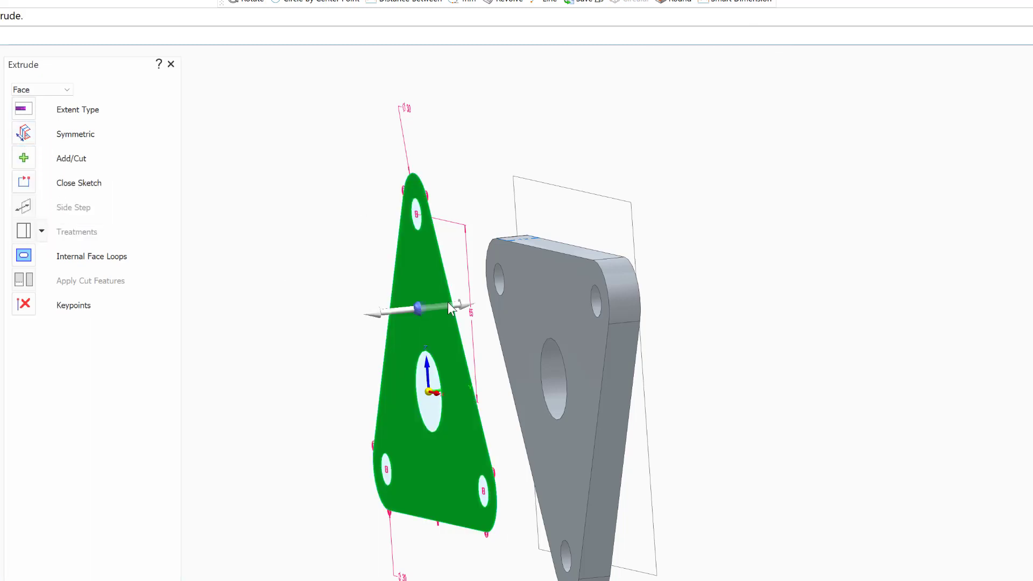
click(448, 302)
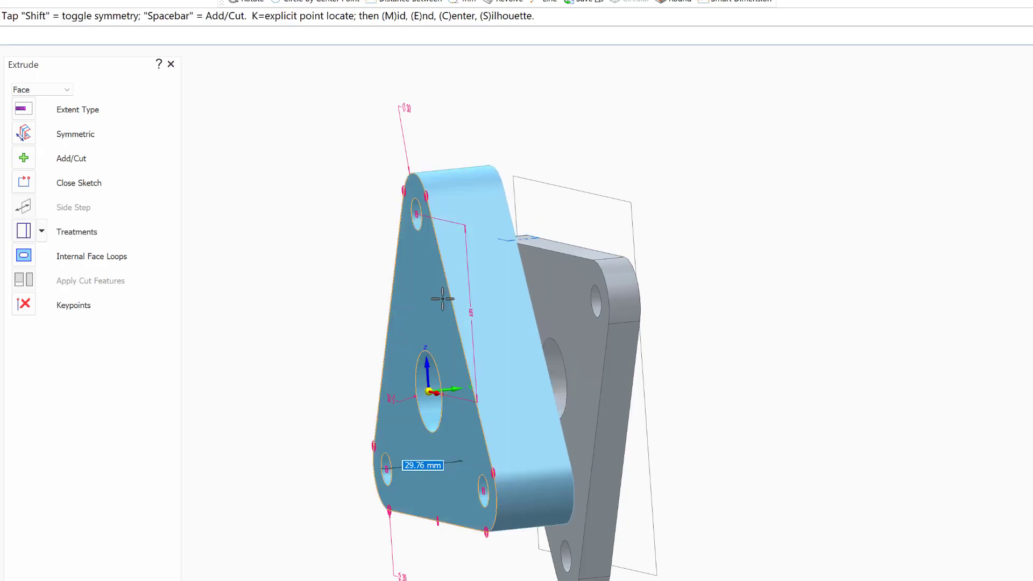
text(12)
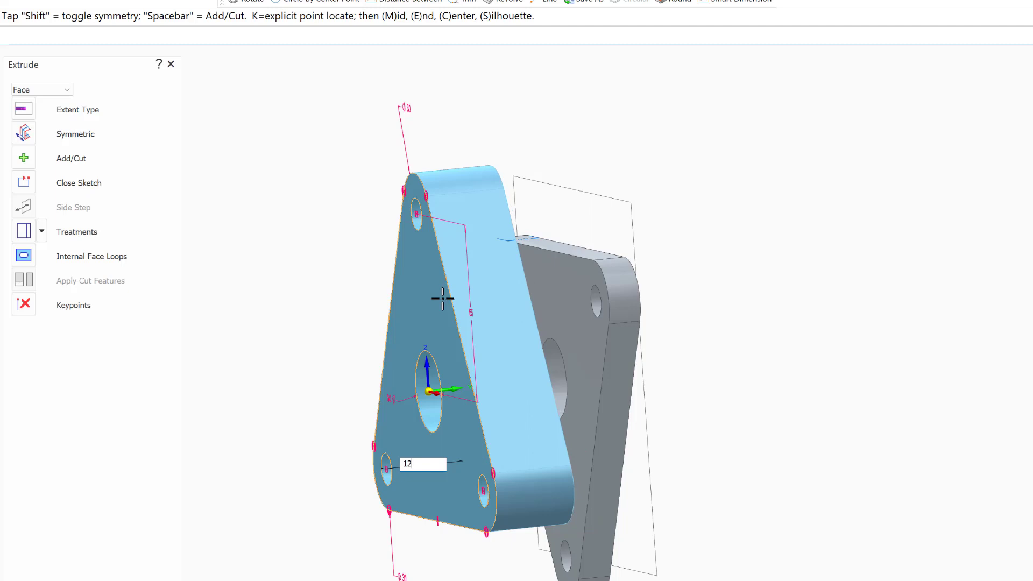
key(Return)
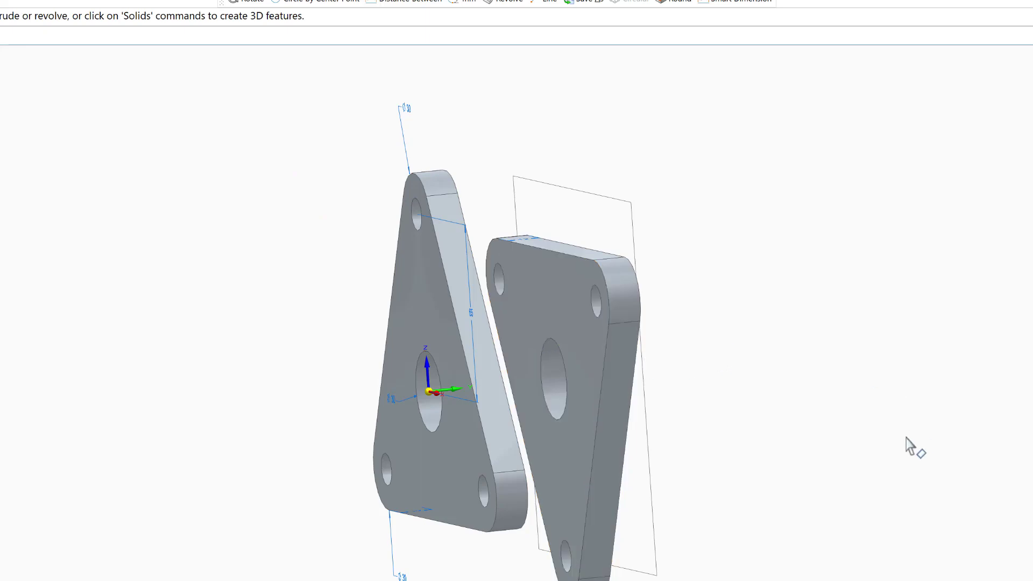
- Sketch three 20 mm diameter circles on the front plate's outer face, each concentric with a corner hole
middle_drag(906, 438, 985, 430)
scroll(984, 432, down, 3)
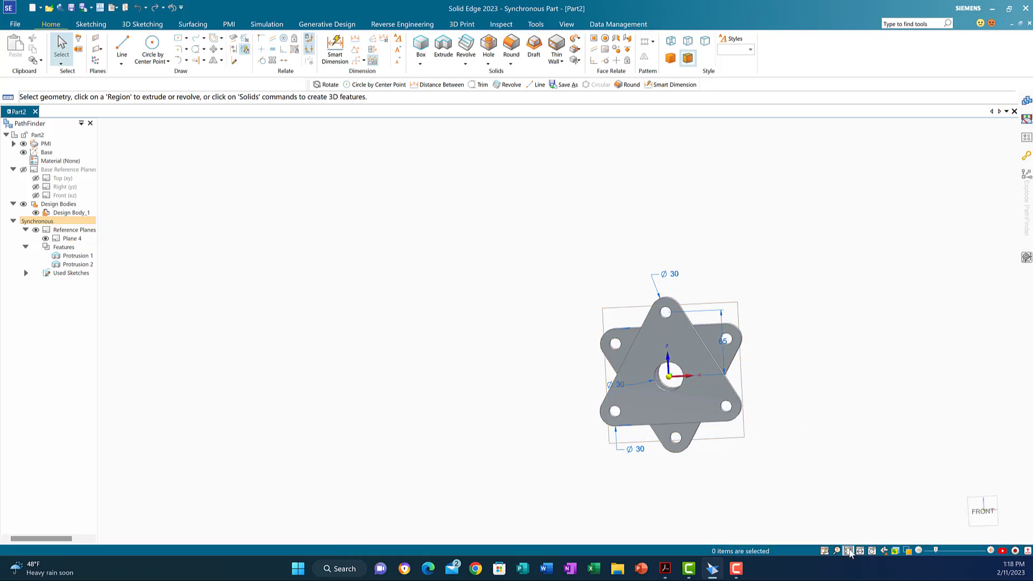
click(848, 551)
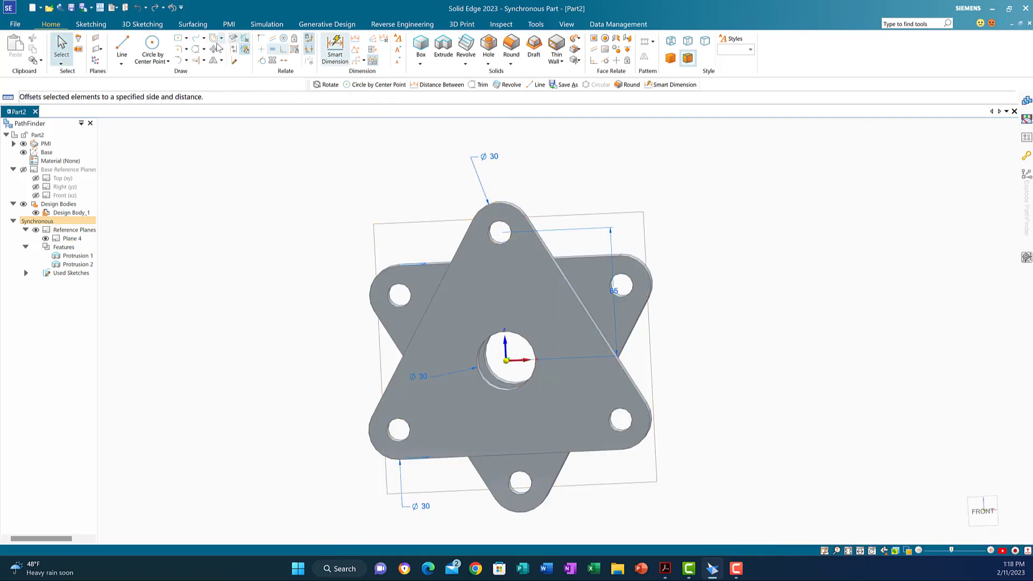
click(151, 43)
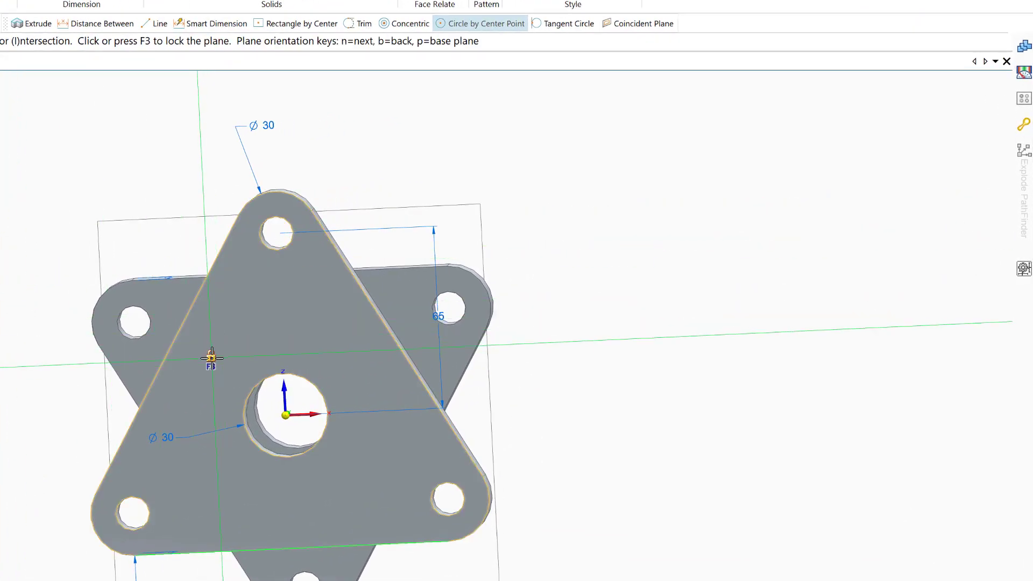
key(F3)
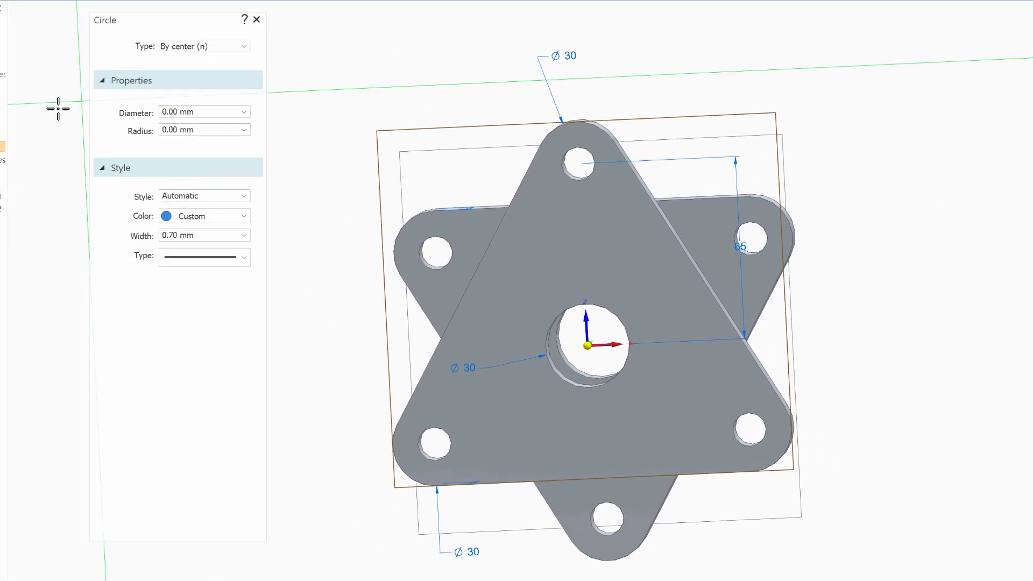
click(182, 113)
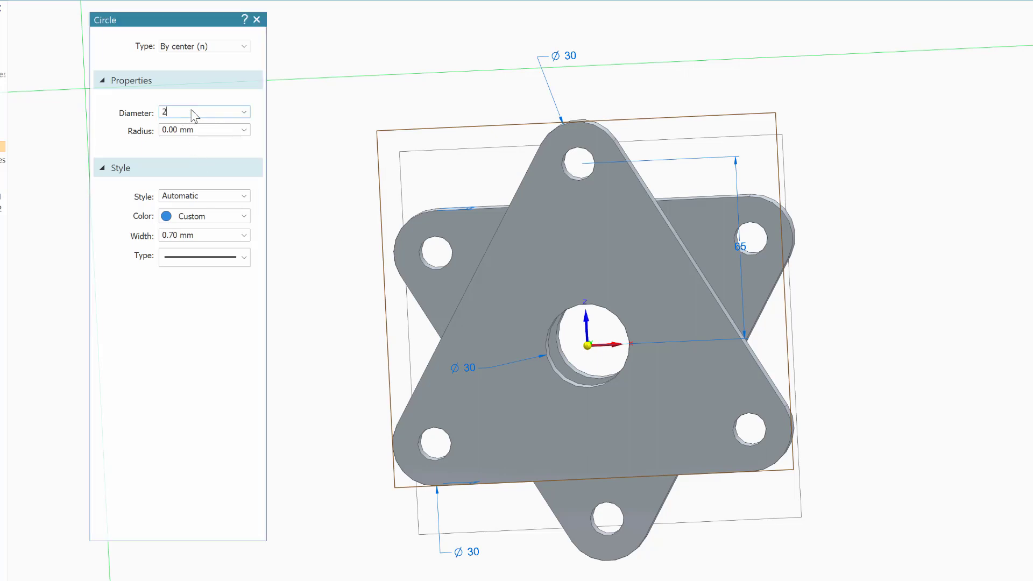
key(Return)
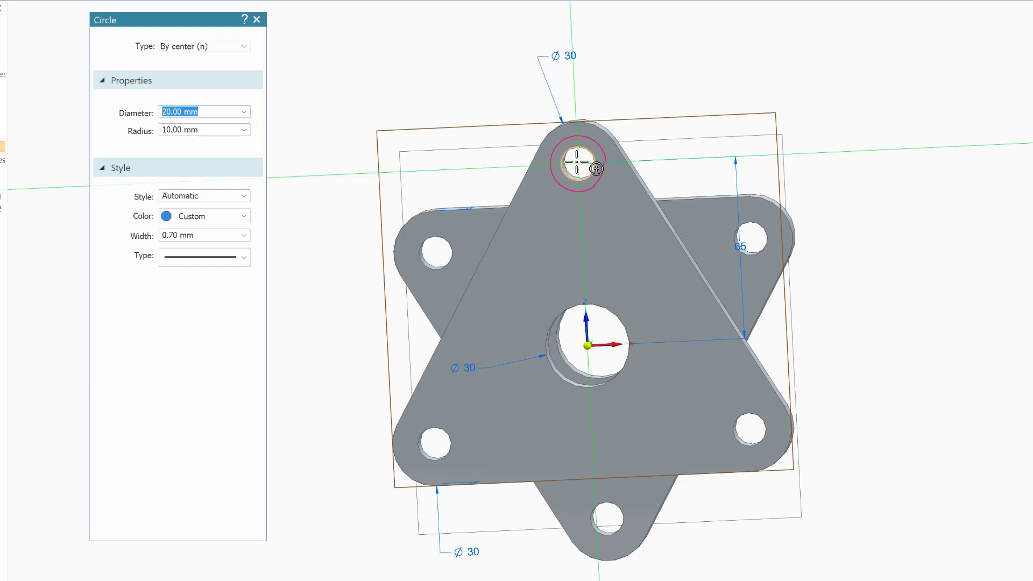
click(577, 161)
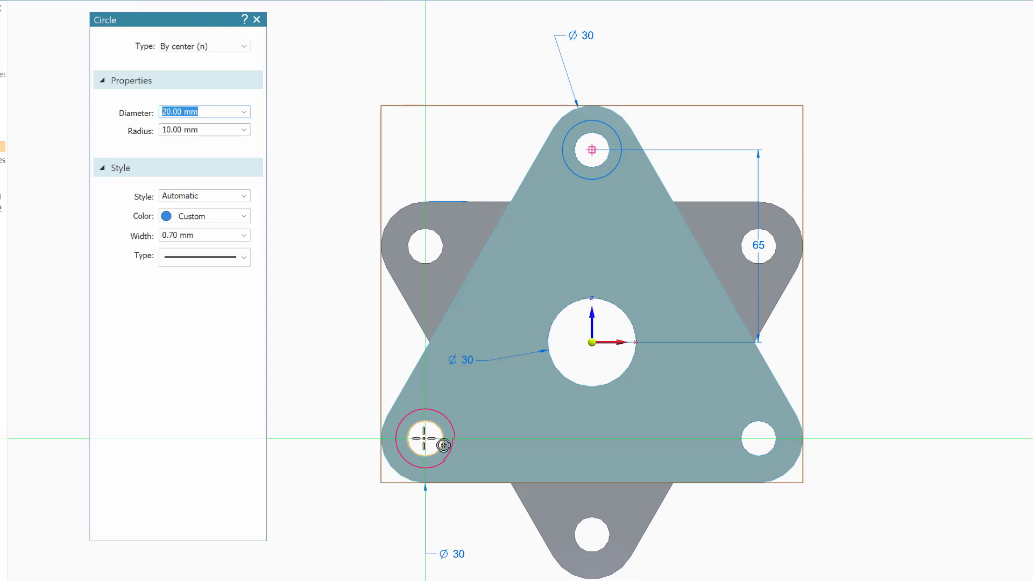
click(425, 437)
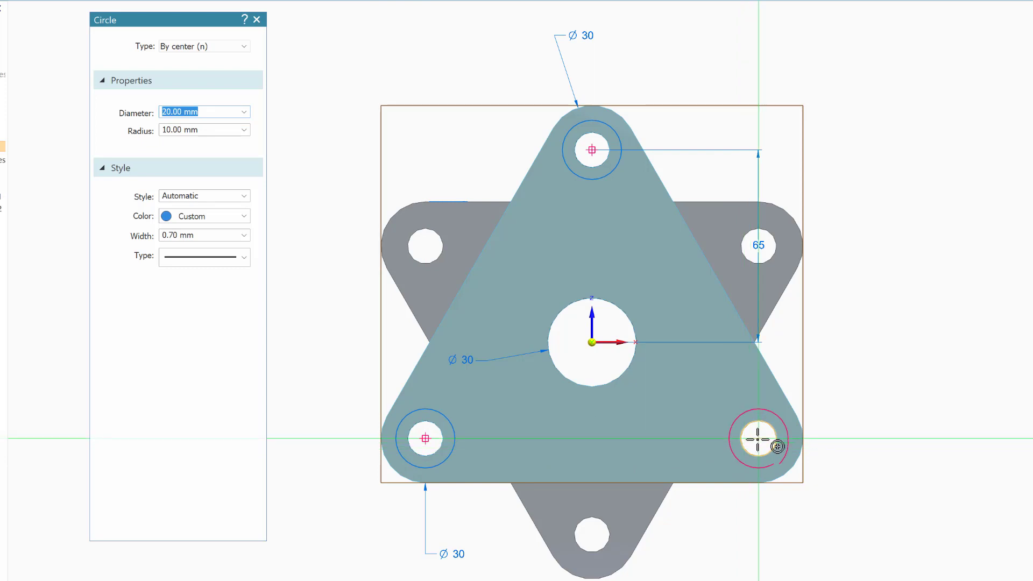
click(759, 437)
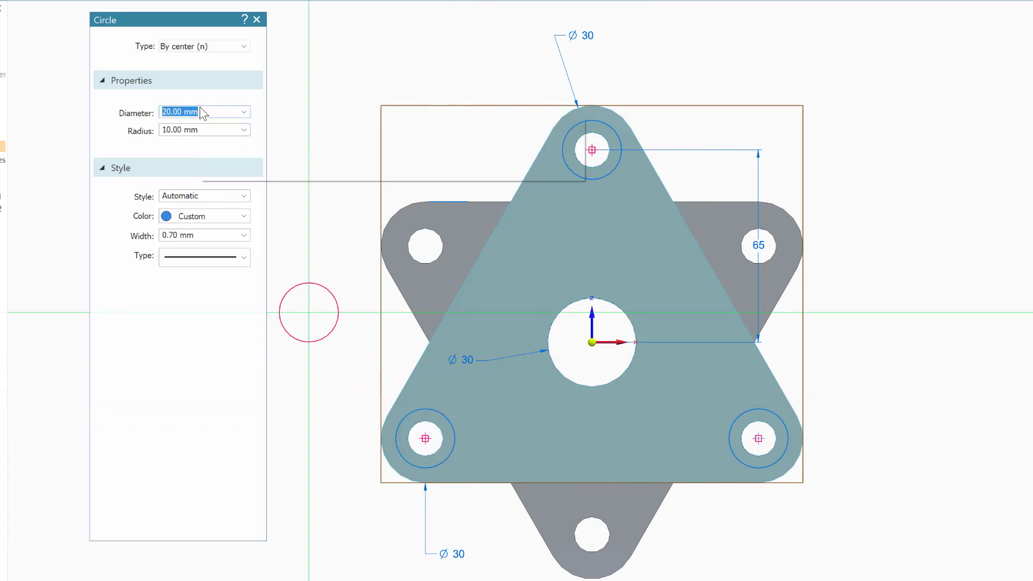
- Draw a 45 mm diameter circle on the front plate's outer face, concentric with the central hole
text(45)
key(Return)
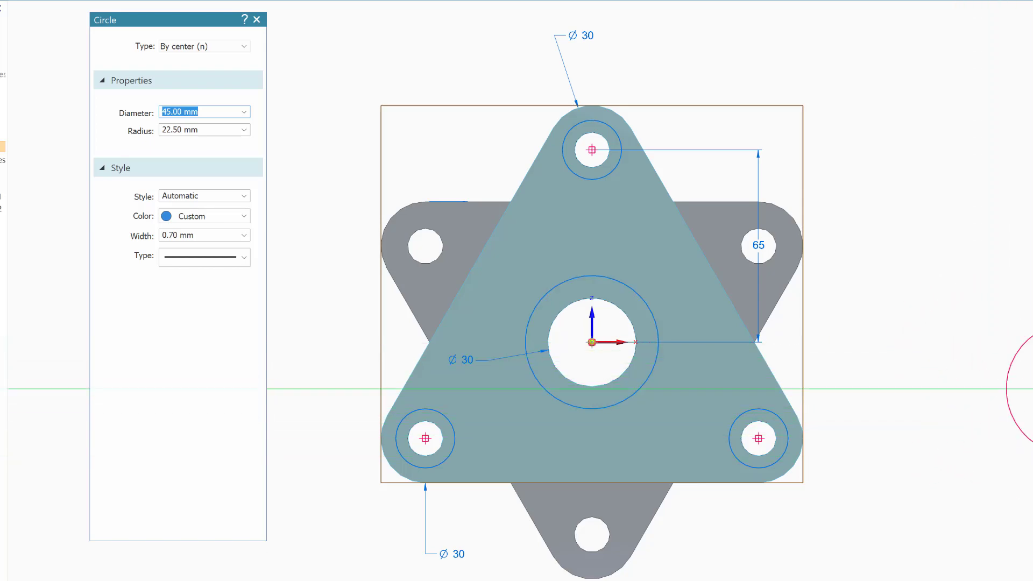
middle_drag(1011, 355, 1026, 294)
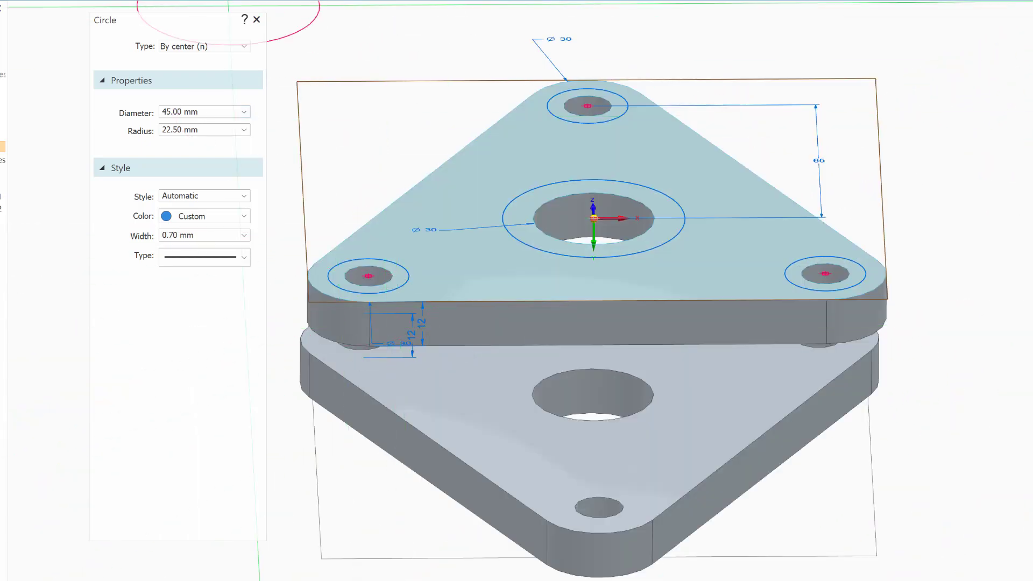
key(Escape)
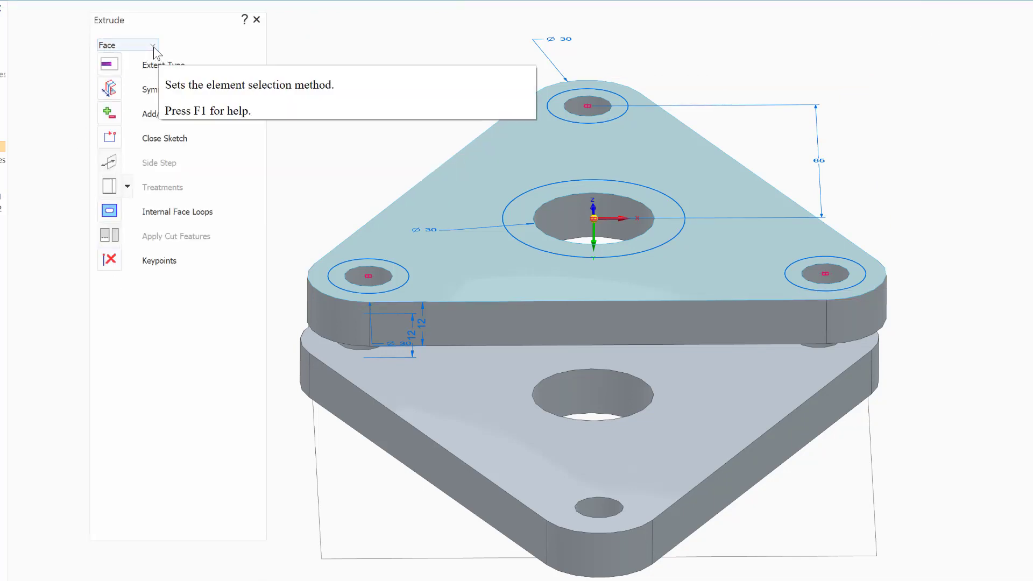
- Cut the four circles on the front plate's outer face as chain selections, using a symmetric extrusion with a 5 mm total extent
click(153, 45)
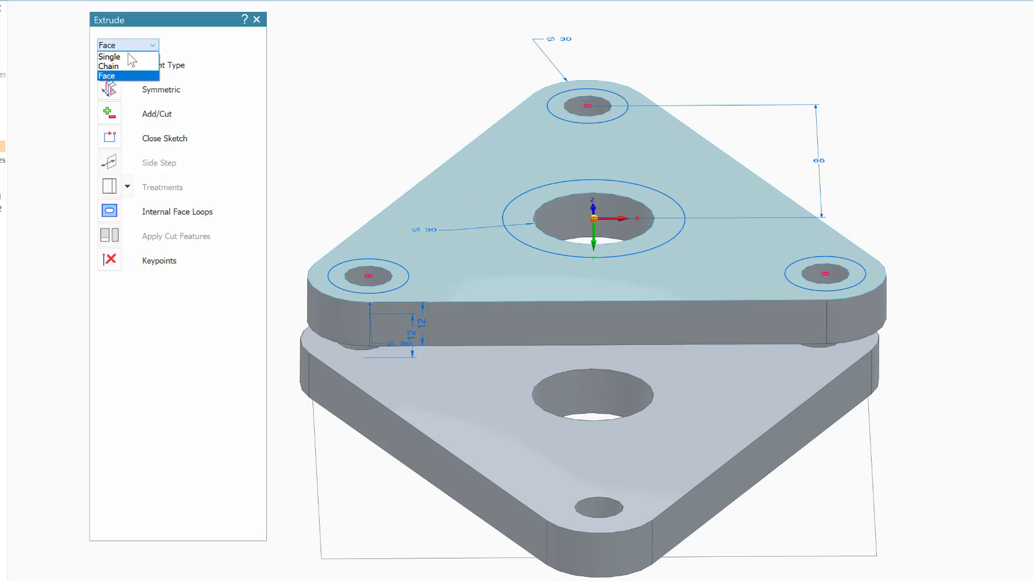
click(104, 66)
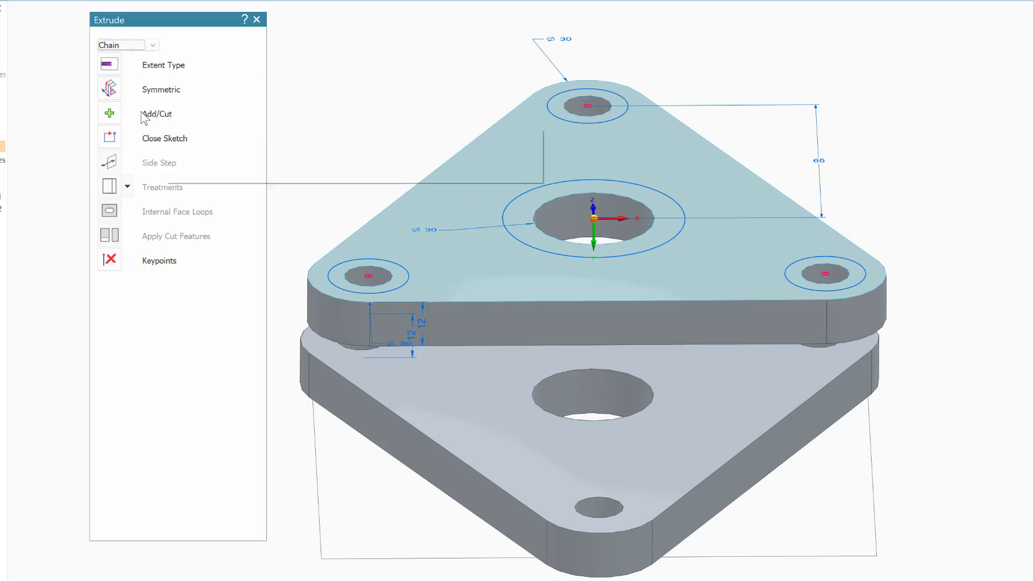
click(111, 115)
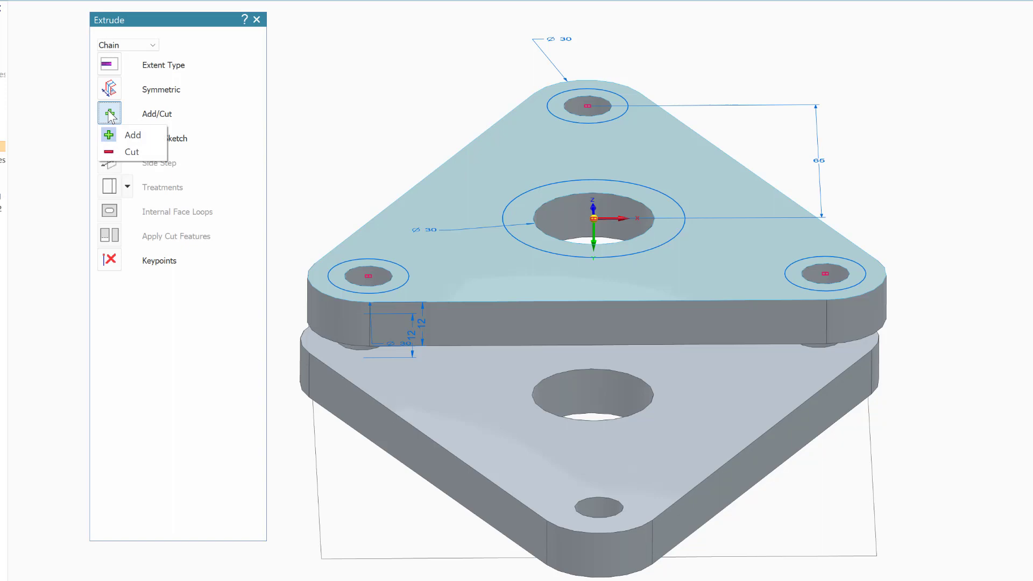
click(123, 150)
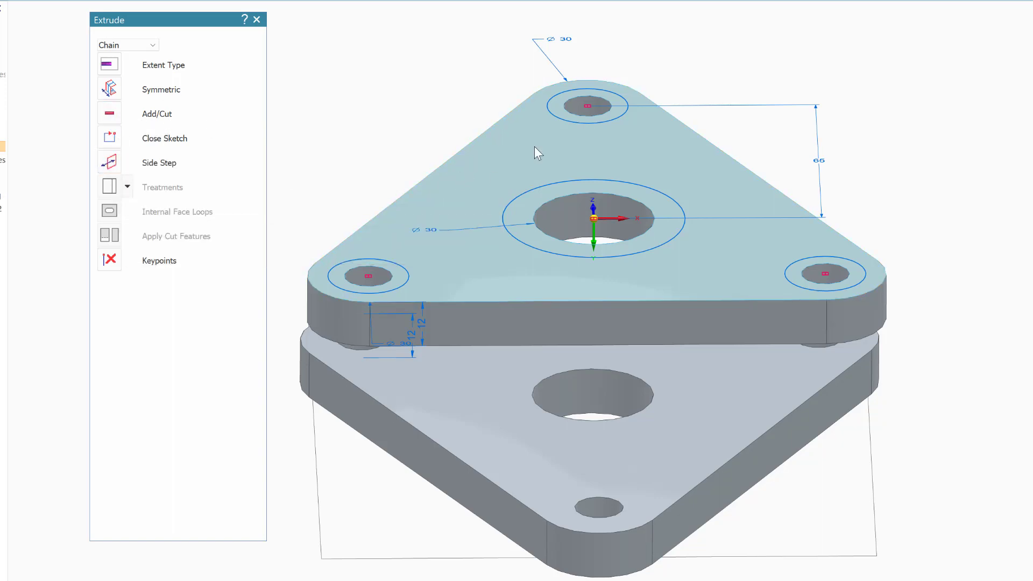
key(s)
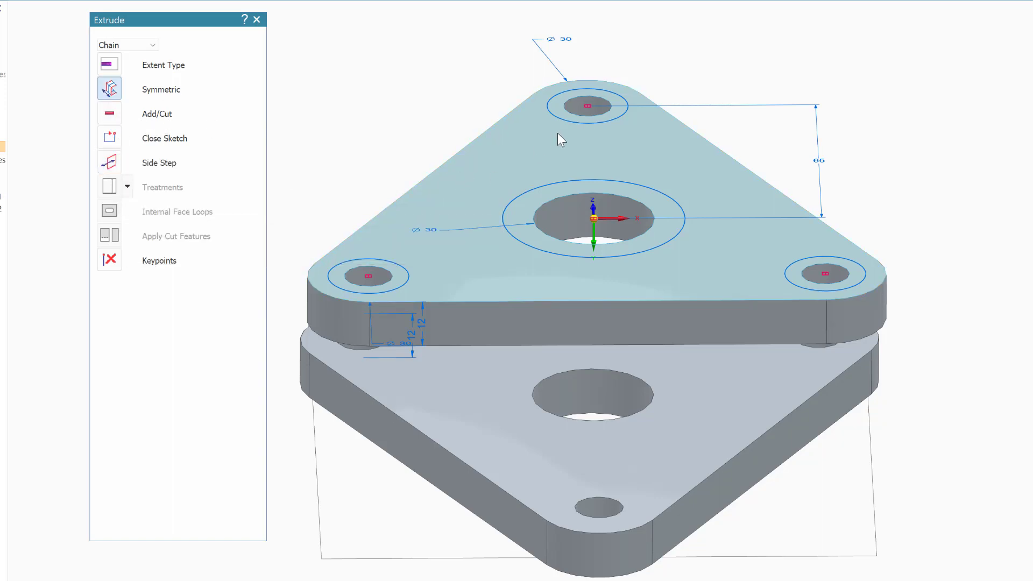
click(647, 185)
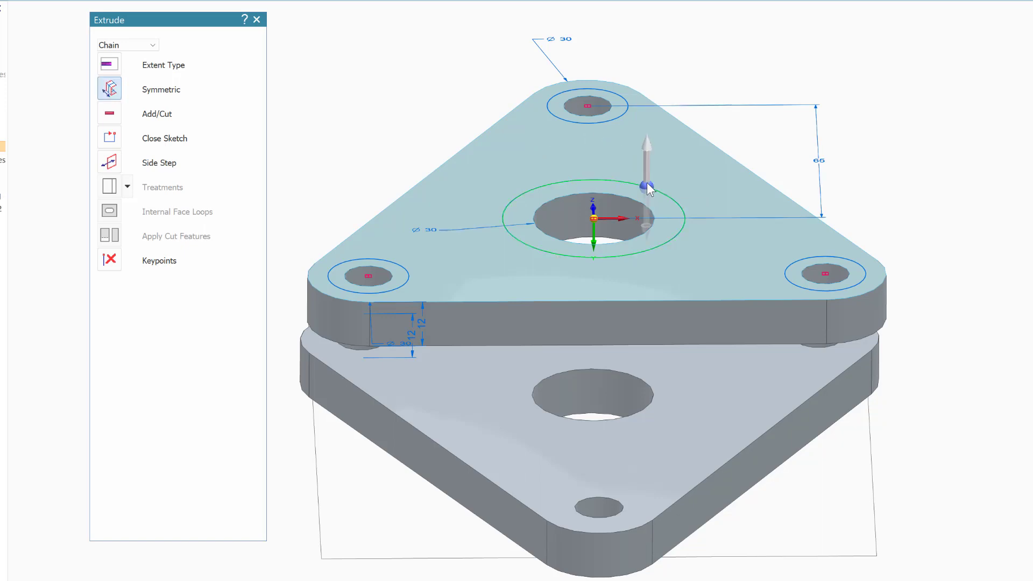
click(588, 122)
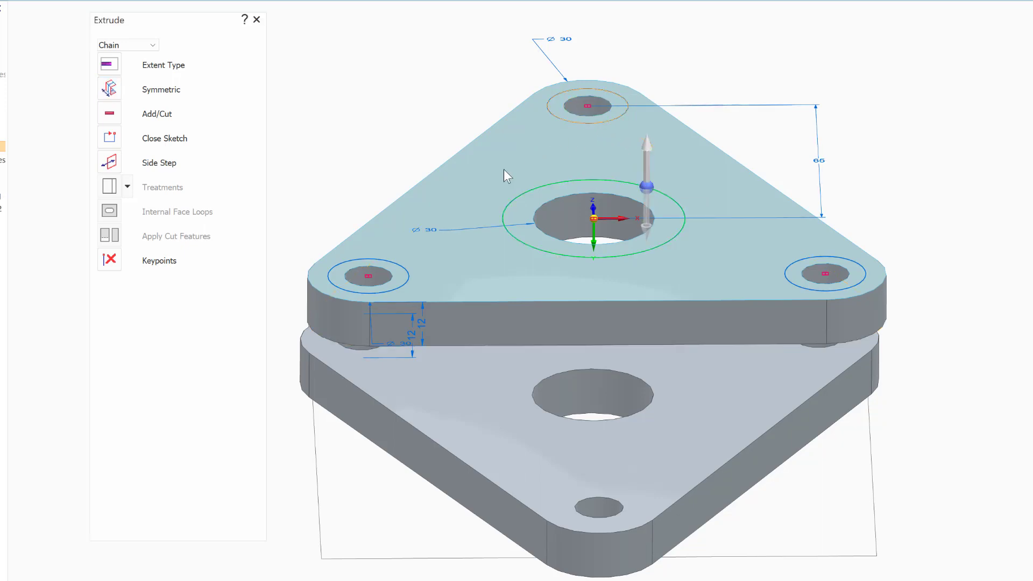
click(392, 289)
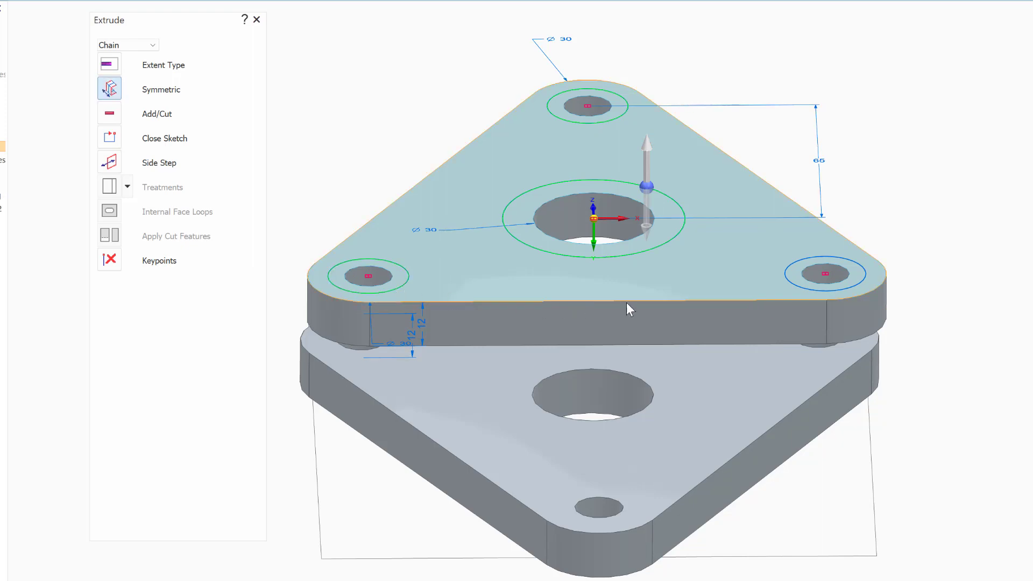
click(792, 280)
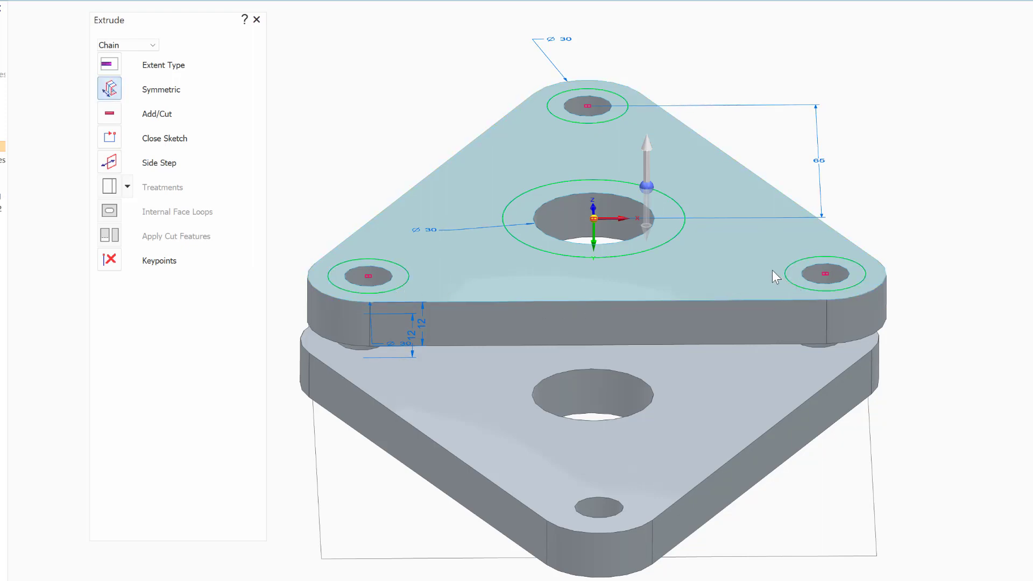
click(644, 205)
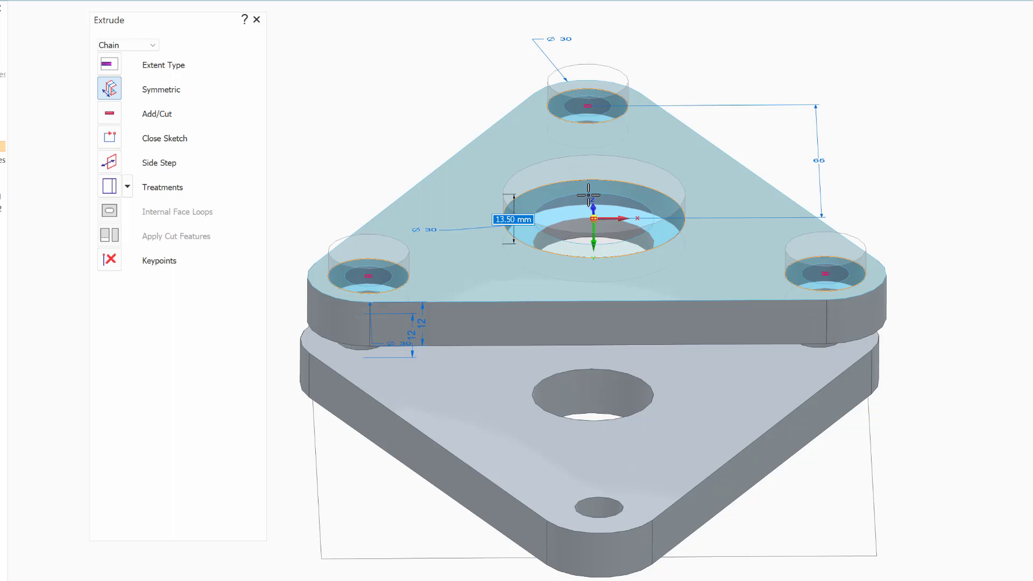
text(5)
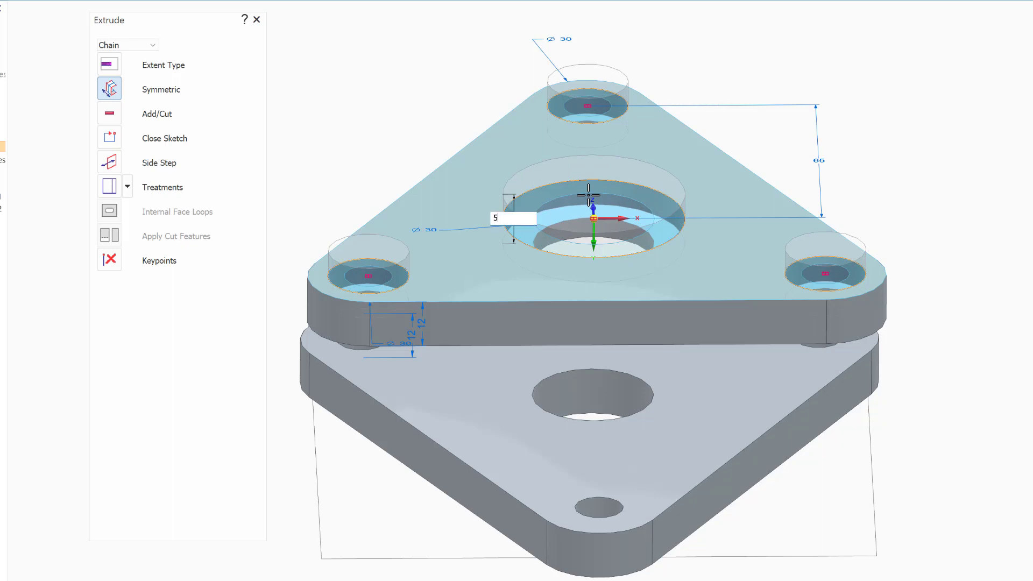
key(Return)
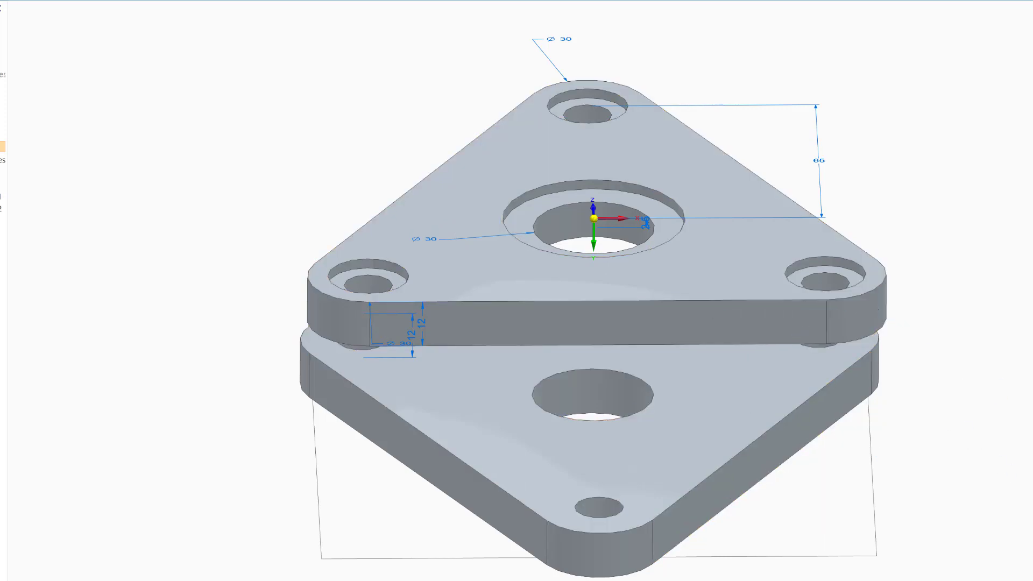
- Sketch three 20 mm diameter circles on the rear plate's outer face, each concentric with a corner hole
middle_drag(909, 457, 923, 361)
scroll(1022, 292, down, 3)
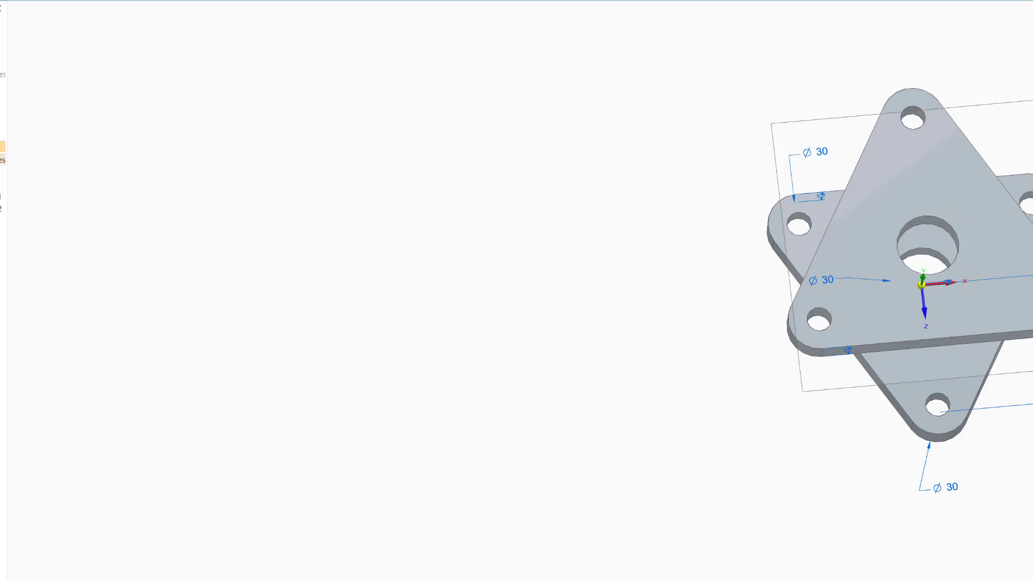
key(ctrl+i)
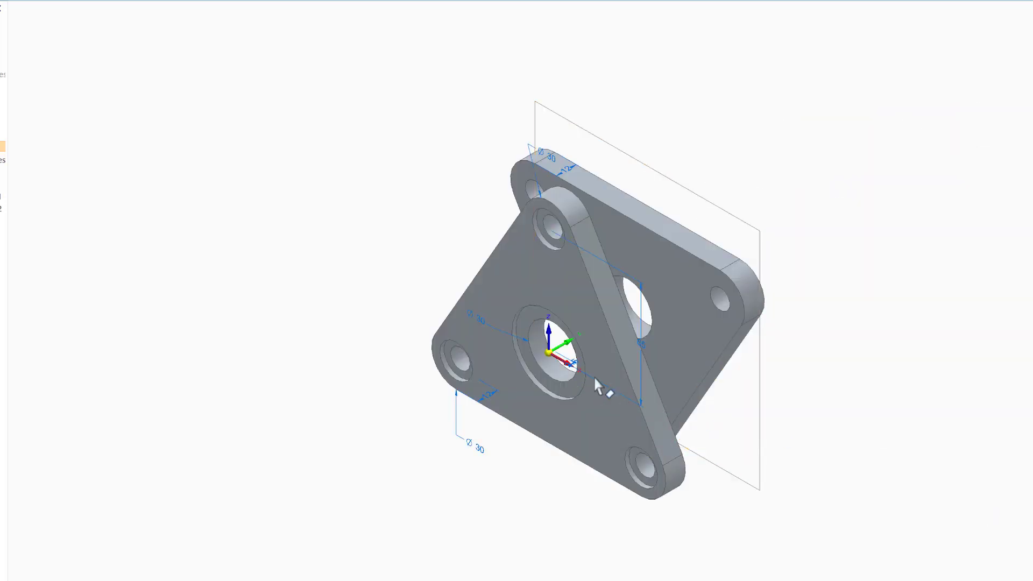
middle_drag(1023, 376, 854, 340)
scroll(856, 347, down, 5)
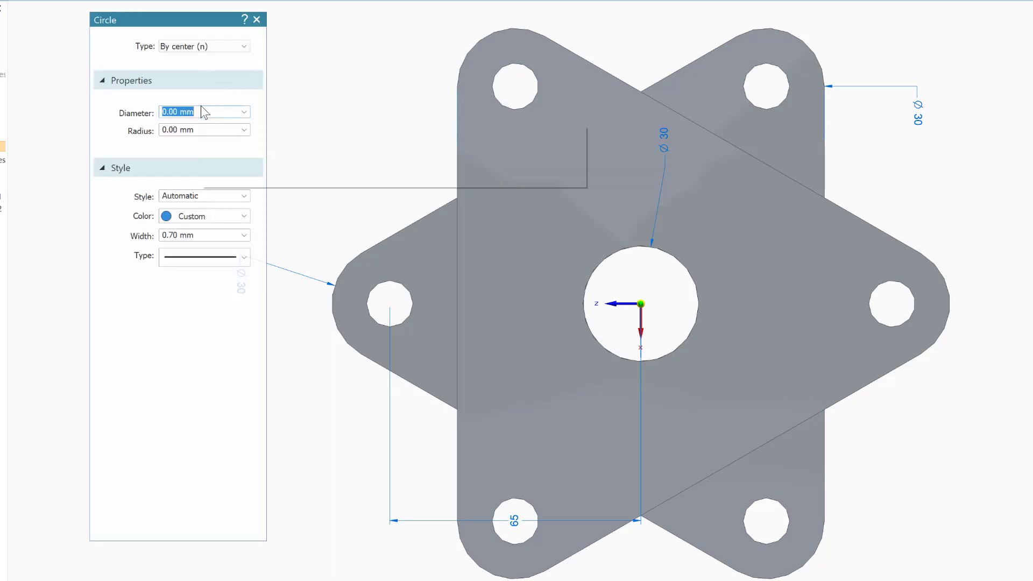
text(20)
key(Return)
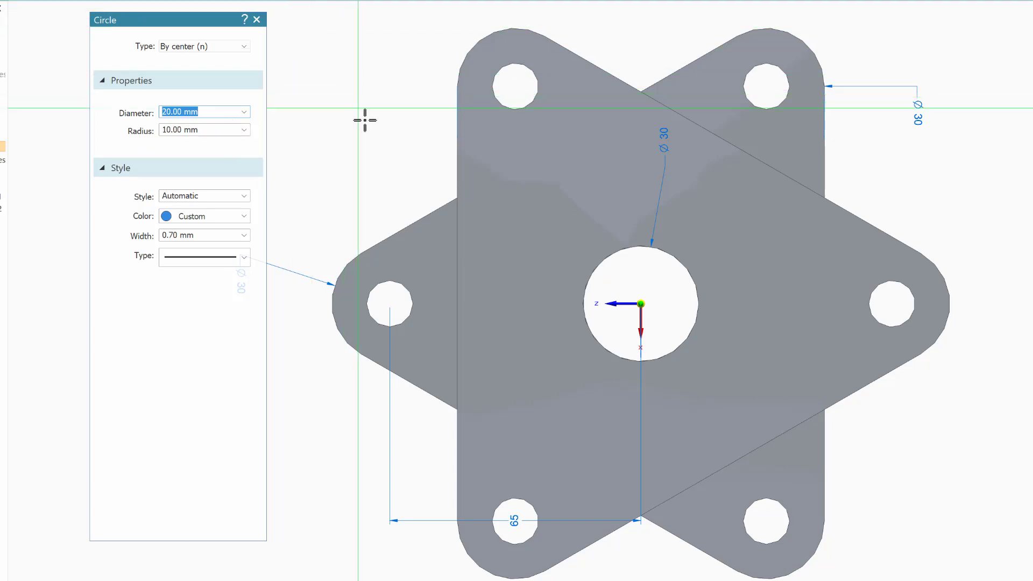
click(495, 101)
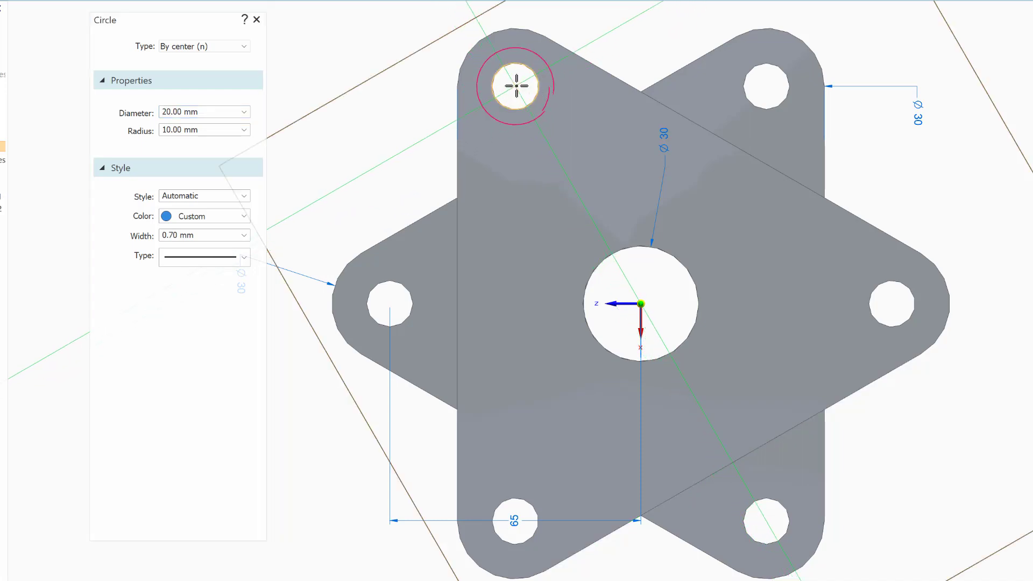
click(515, 86)
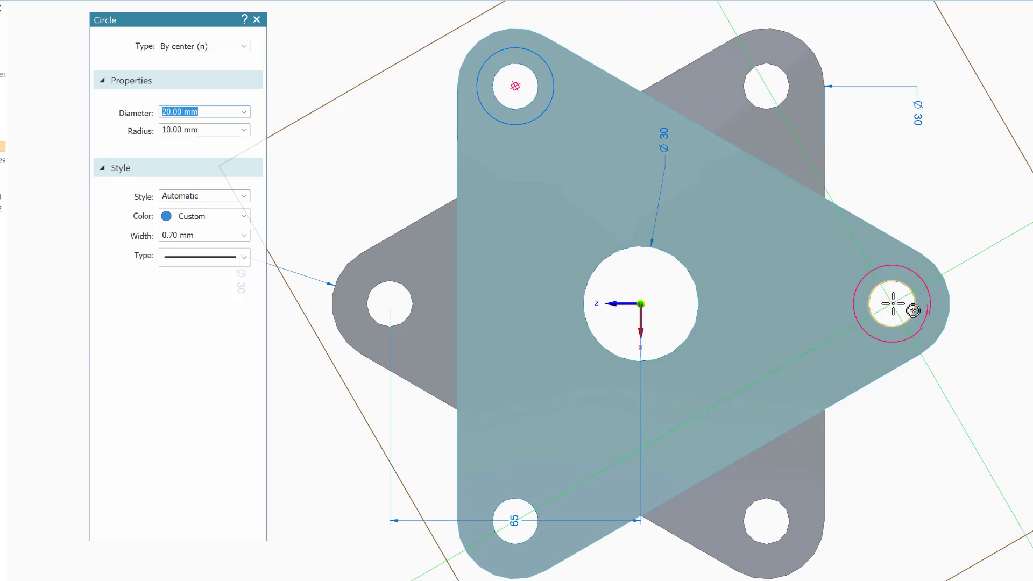
click(892, 303)
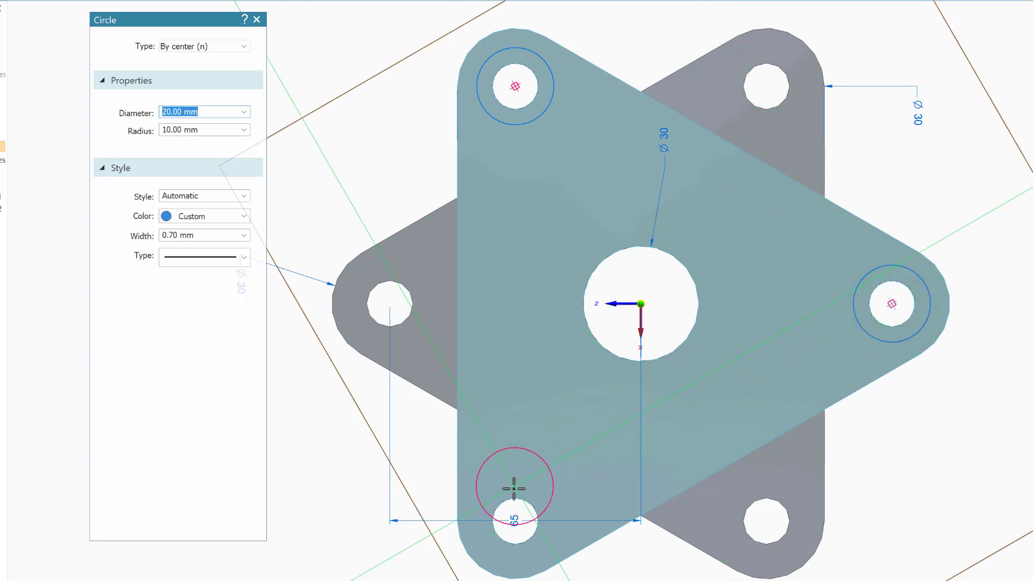
click(515, 520)
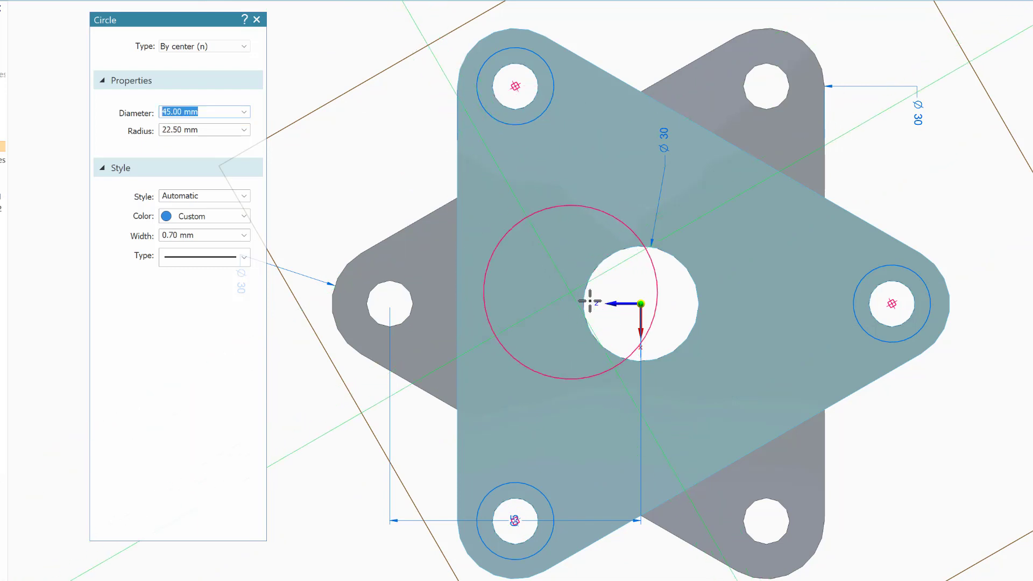
- Draw a 45 mm diameter circle concentric with the central hole on the rear plate's outer face
click(640, 304)
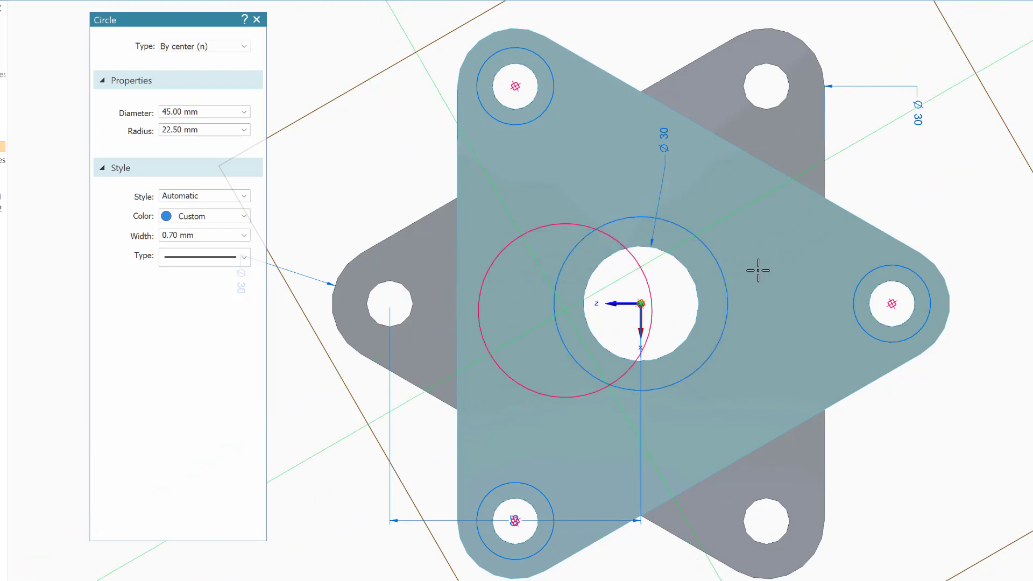
middle_drag(979, 454, 945, 395)
scroll(945, 395, down, 5)
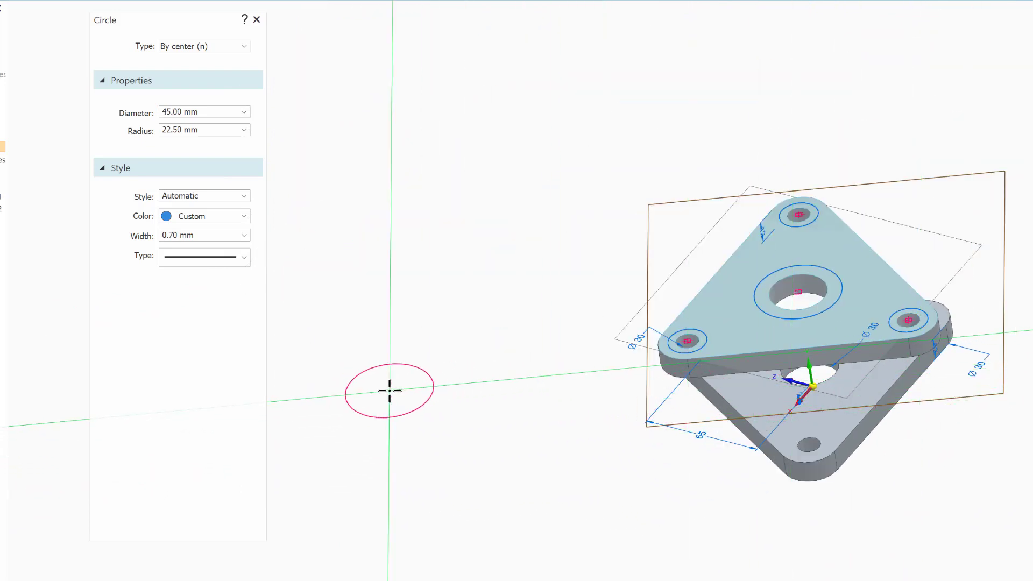
key(Escape)
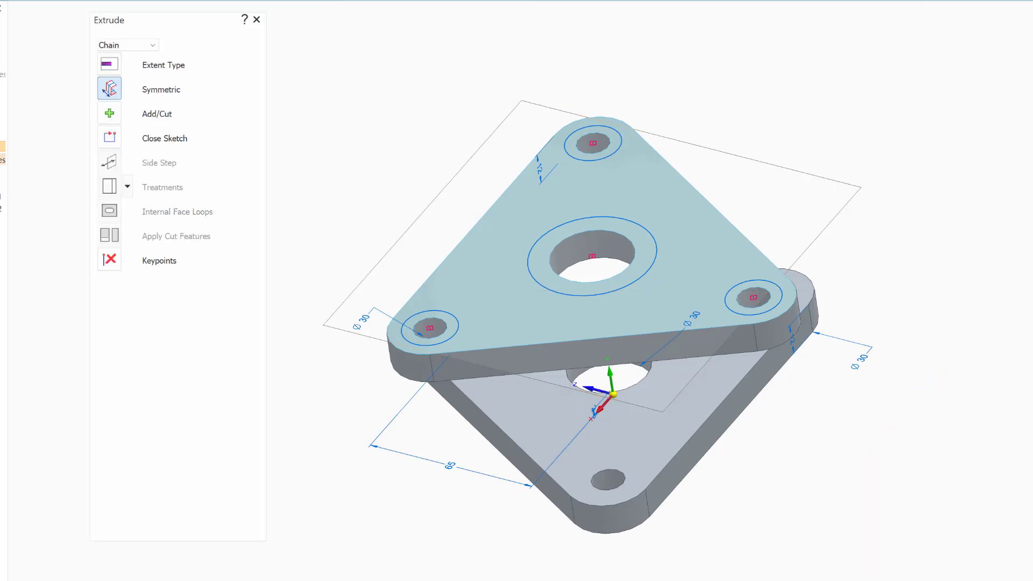
- Cut the central circle and three corner circles into the rear plate's outer face with a symmetric extrusion of 5 mm total extent
click(110, 119)
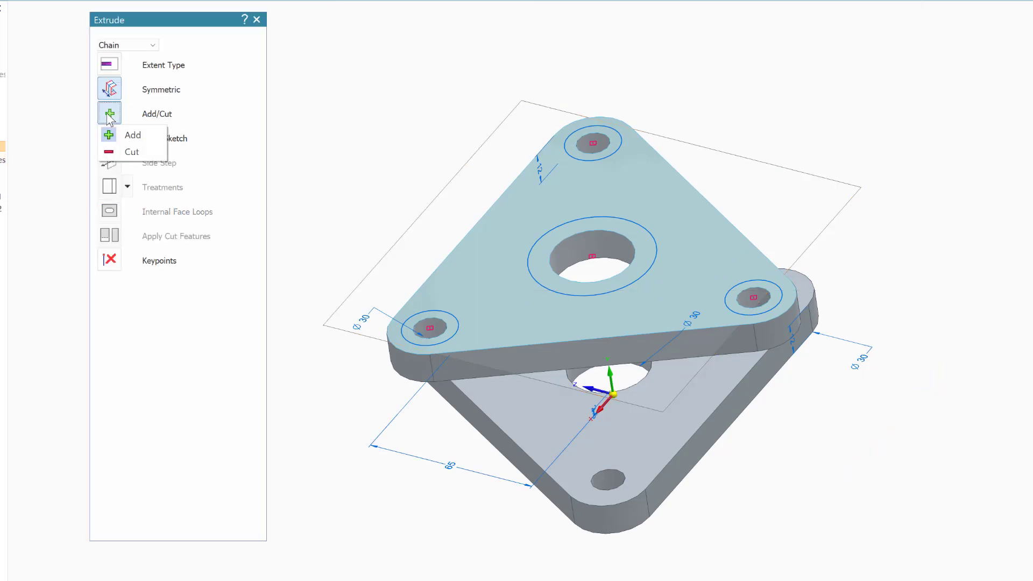
click(124, 150)
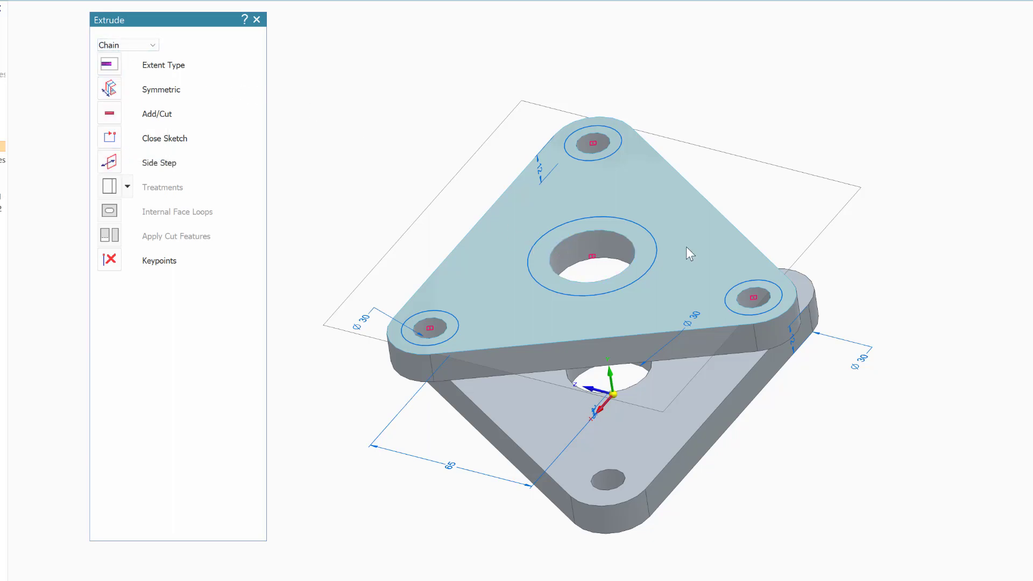
click(641, 228)
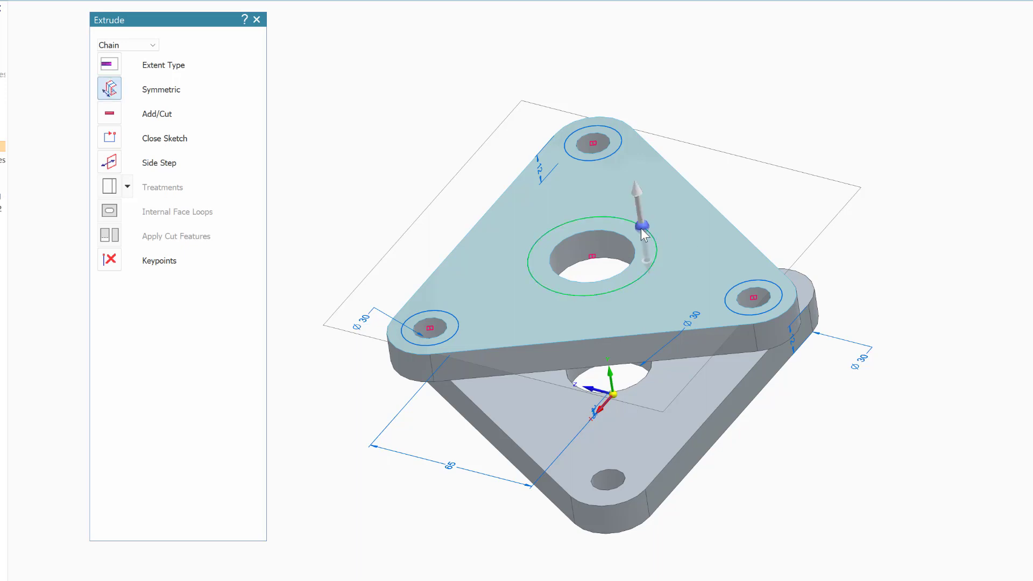
click(602, 157)
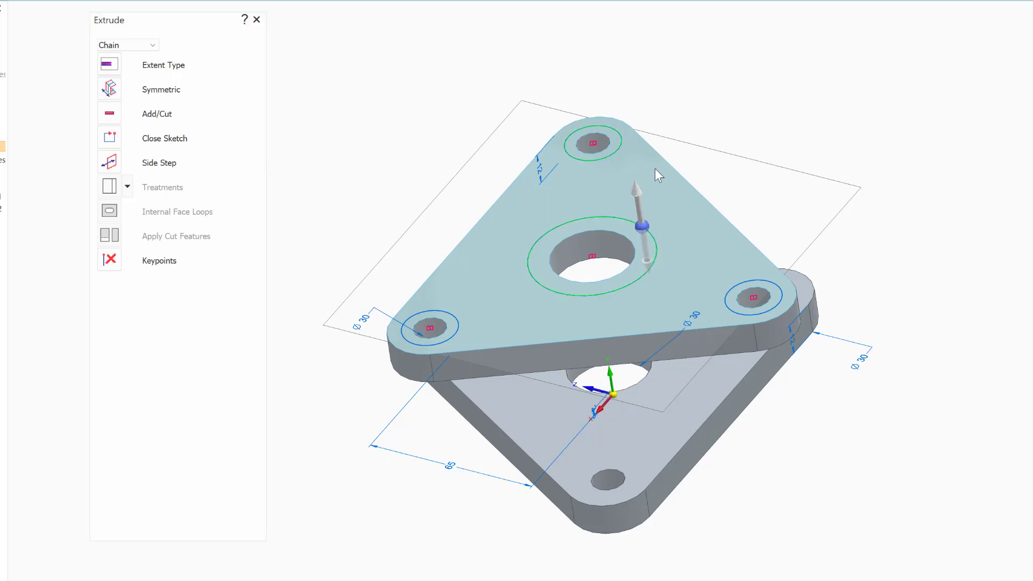
click(743, 282)
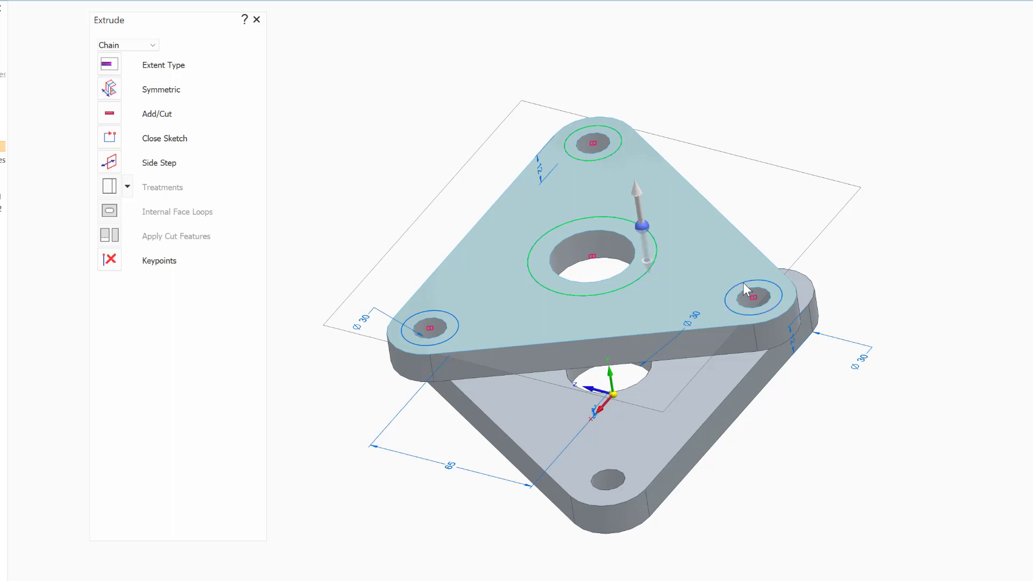
click(458, 325)
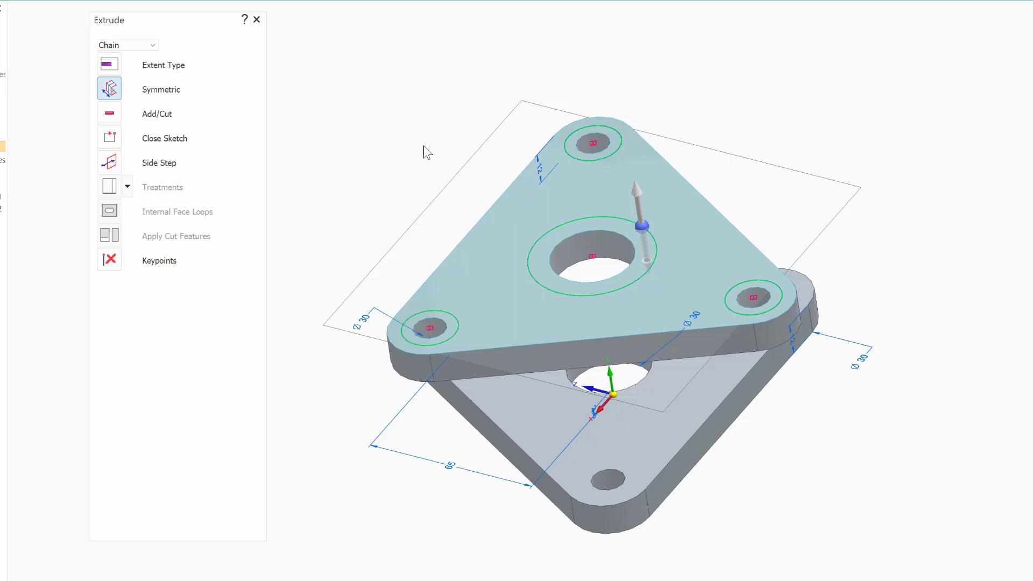
click(647, 254)
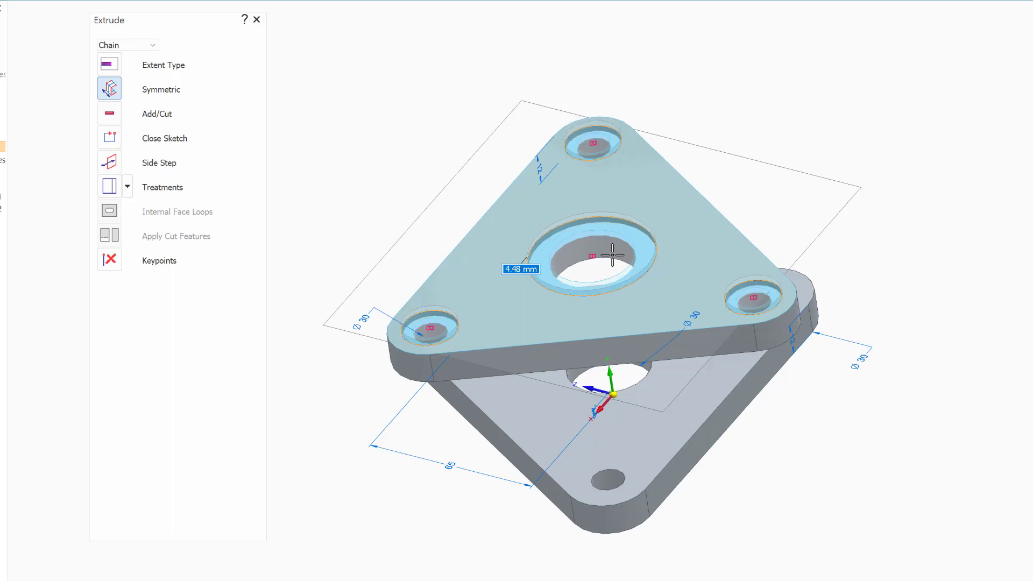
text(5)
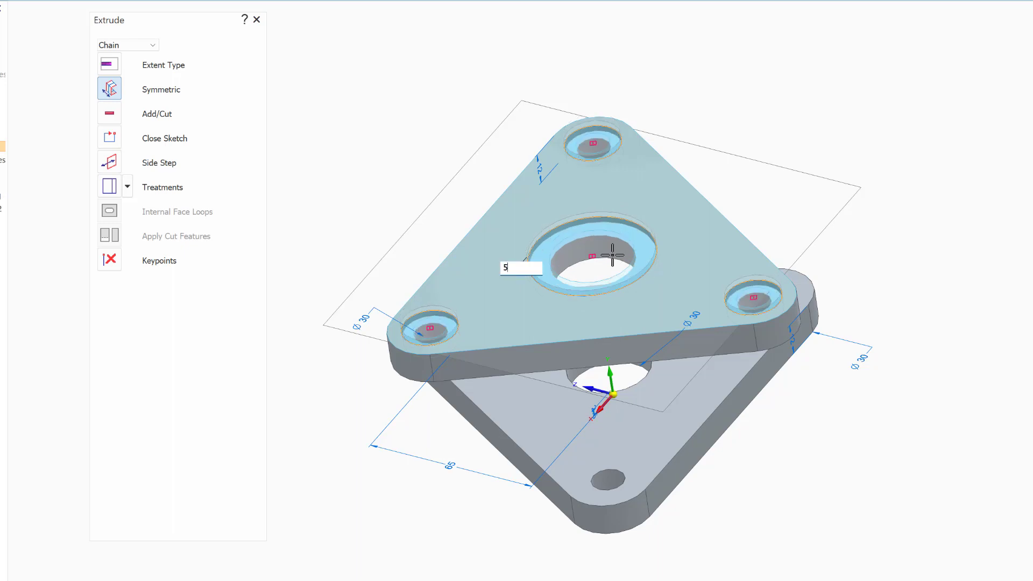
key(Return)
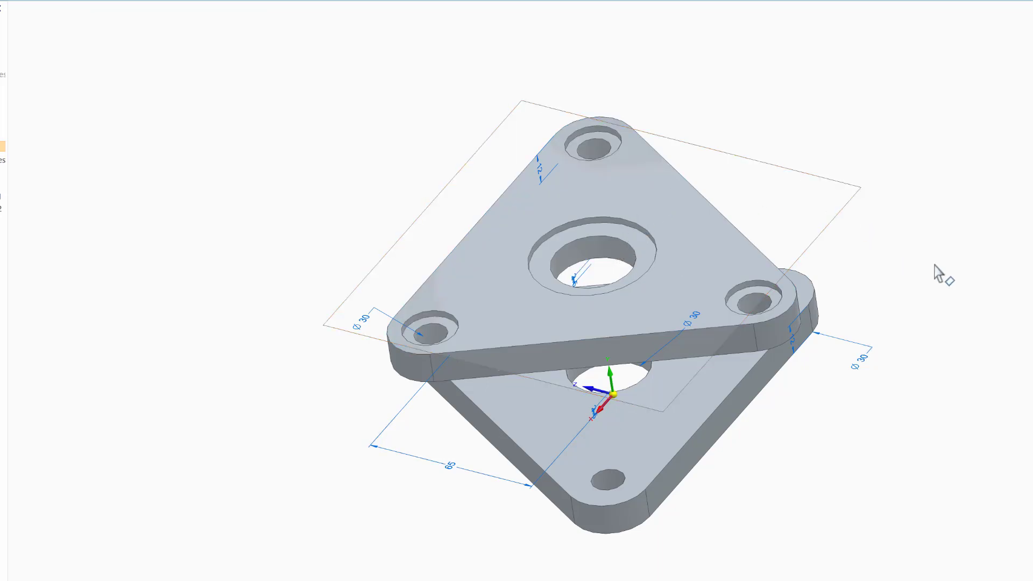
- Draw a 45 mm diameter circle on the floor of the rear plate's central counterbore, concentric with the central hole
middle_drag(938, 273, 797, 417)
middle_drag(809, 419, 920, 371)
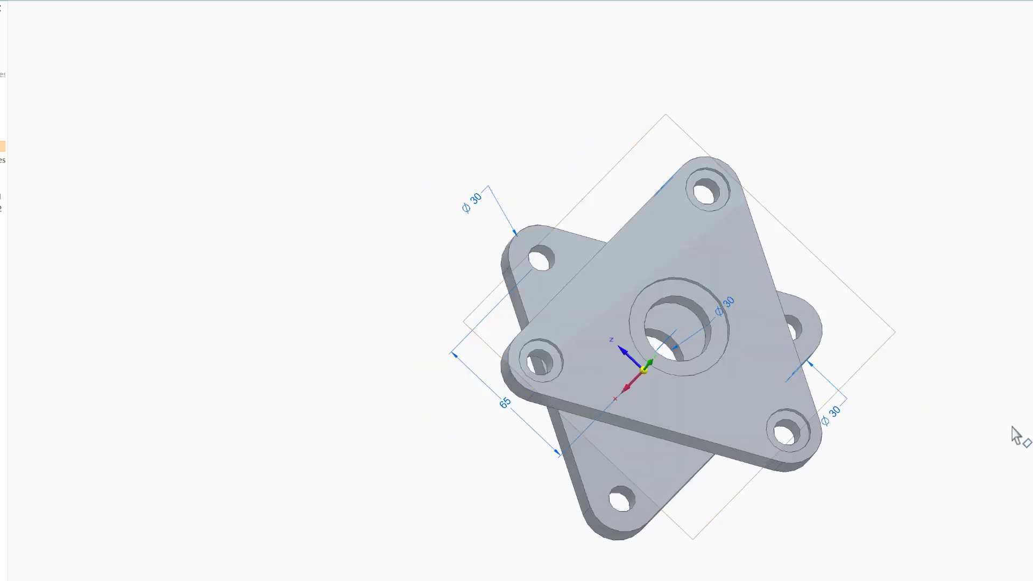
middle_drag(1005, 420, 987, 378)
scroll(987, 378, down, 7)
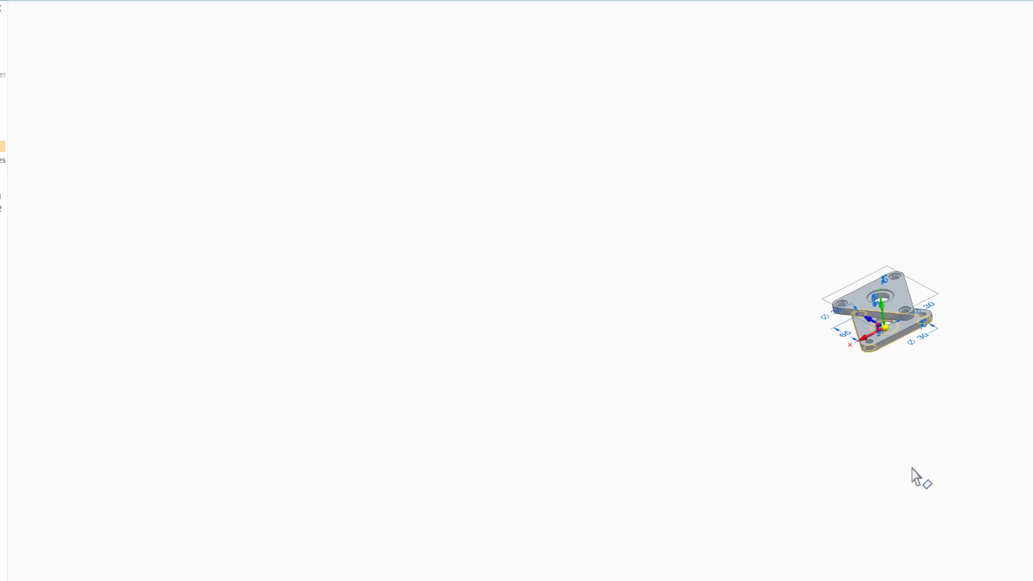
click(894, 579)
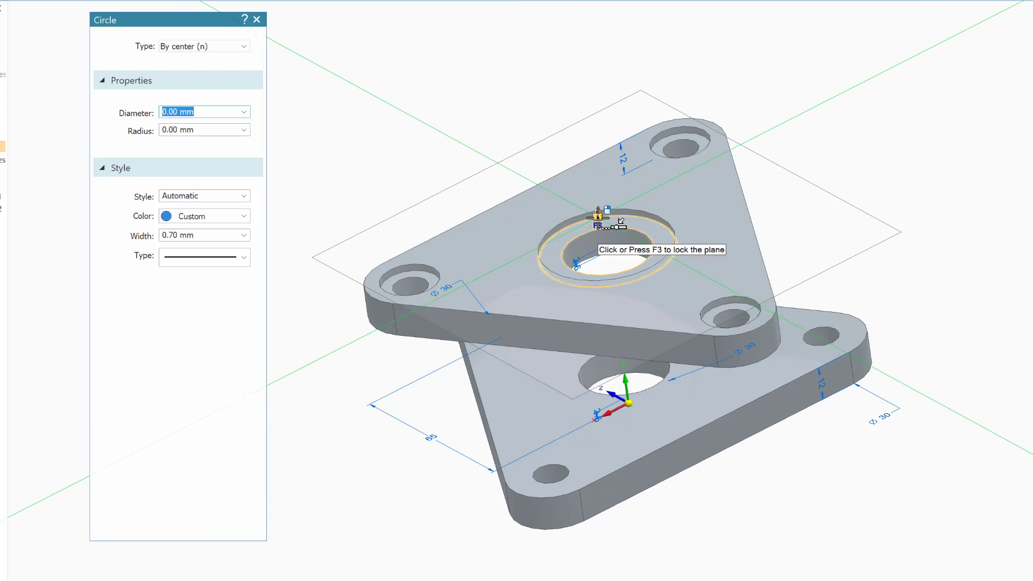
click(599, 219)
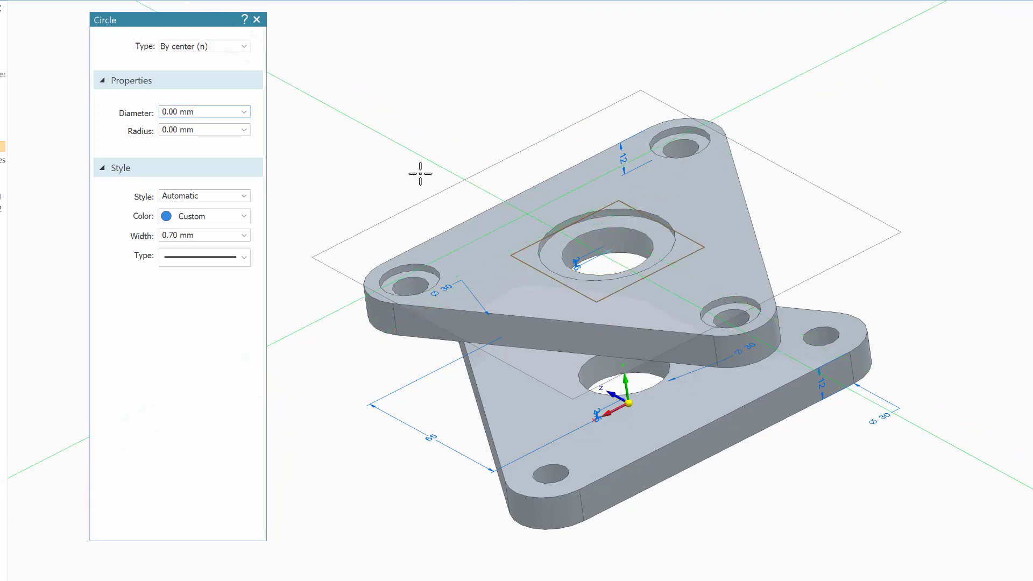
click(189, 112)
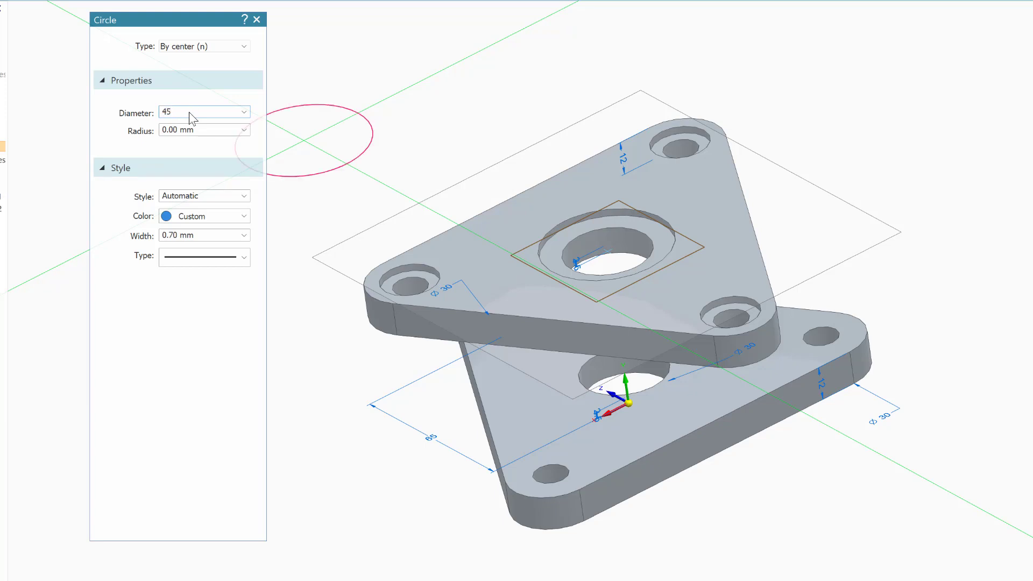
key(Return)
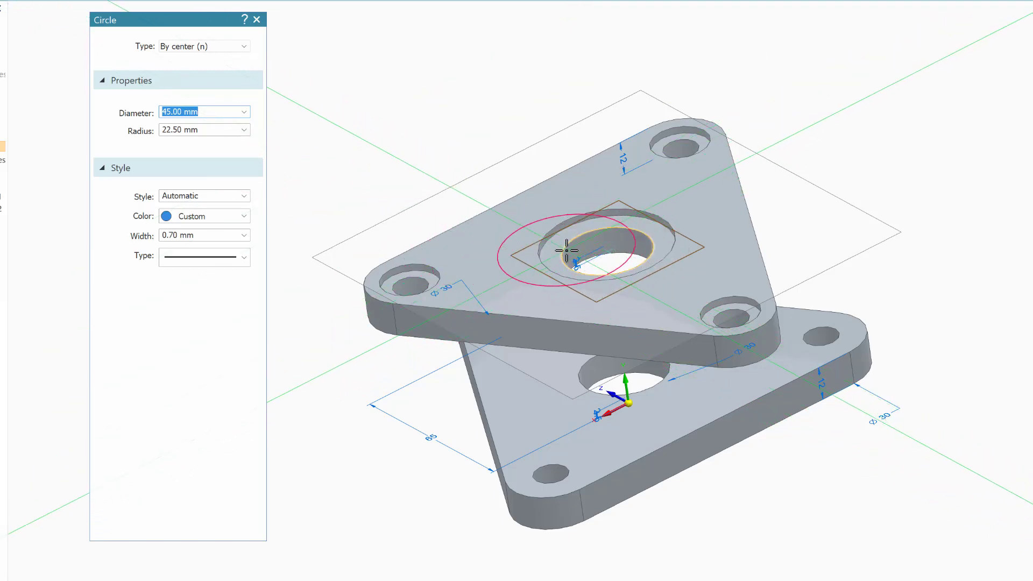
click(605, 251)
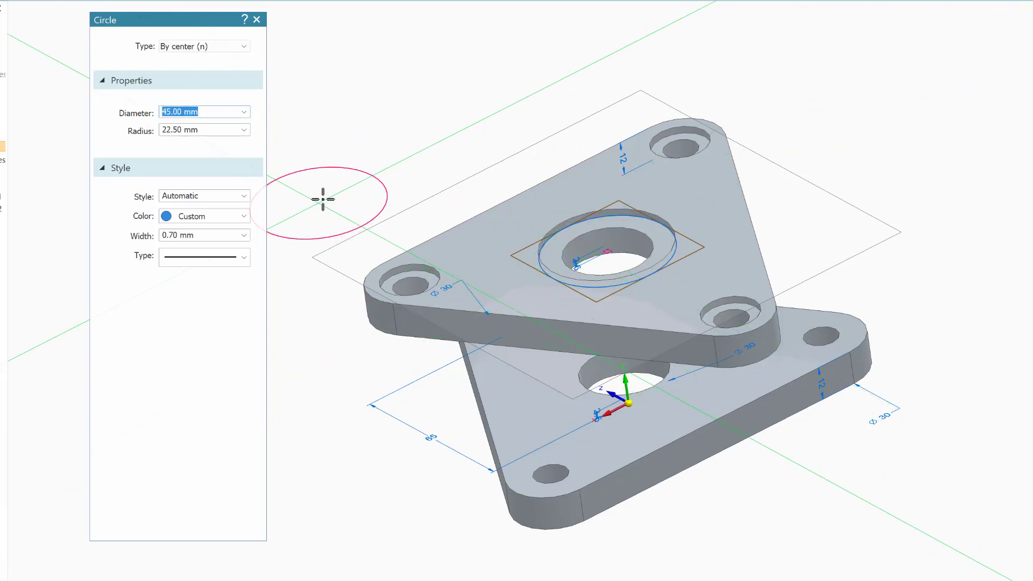
- Draw a 30 mm diameter circle at the same centre on the counterbore floor
text(3)
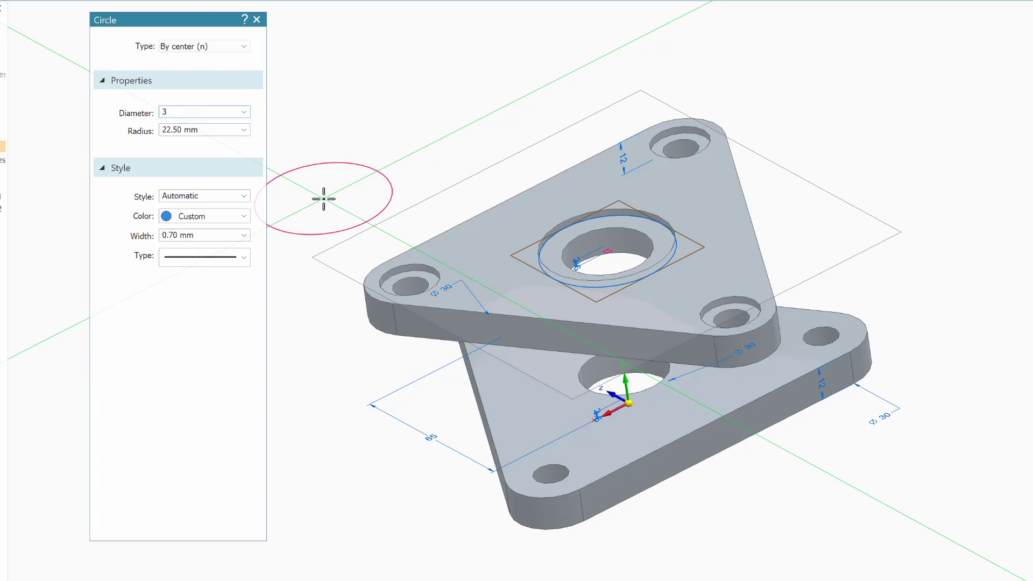
text(0)
key(Return)
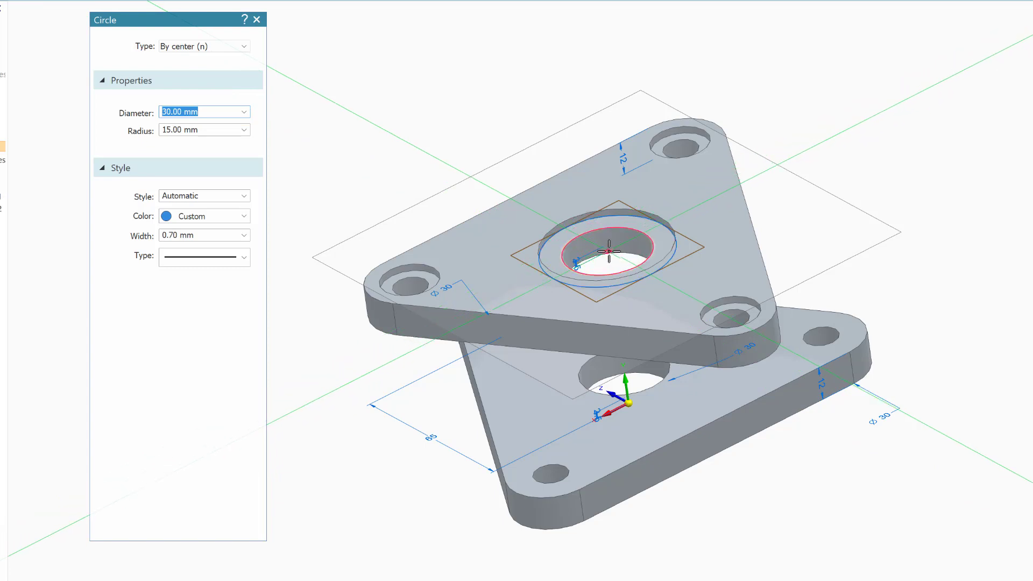
click(627, 258)
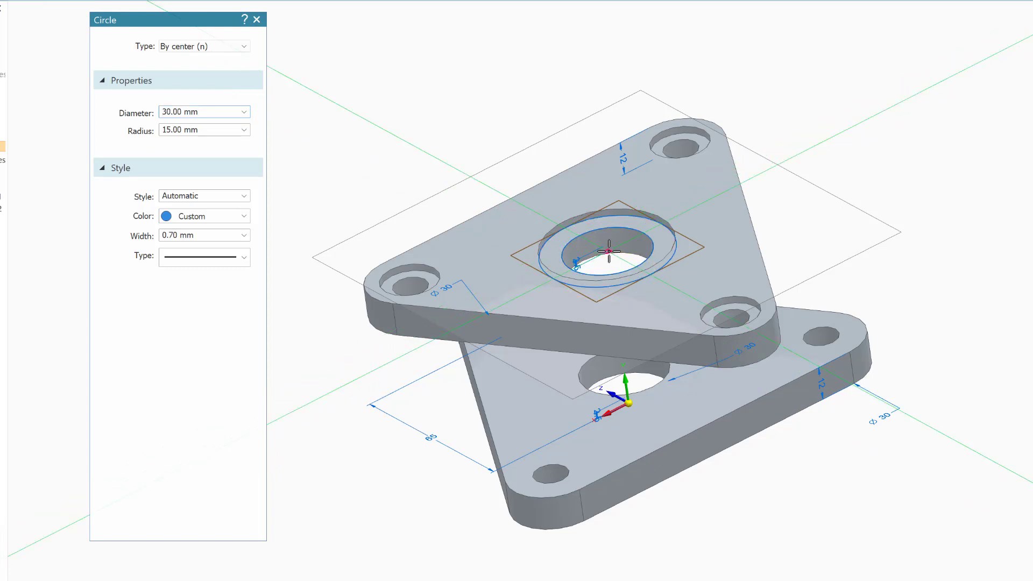
middle_drag(982, 212, 987, 161)
scroll(929, 166, down, 6)
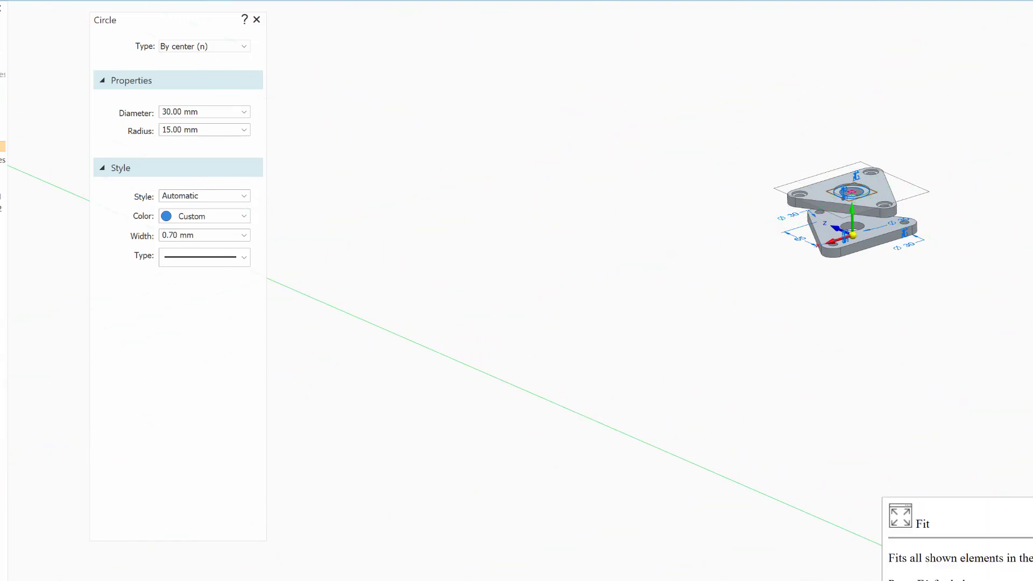
click(886, 580)
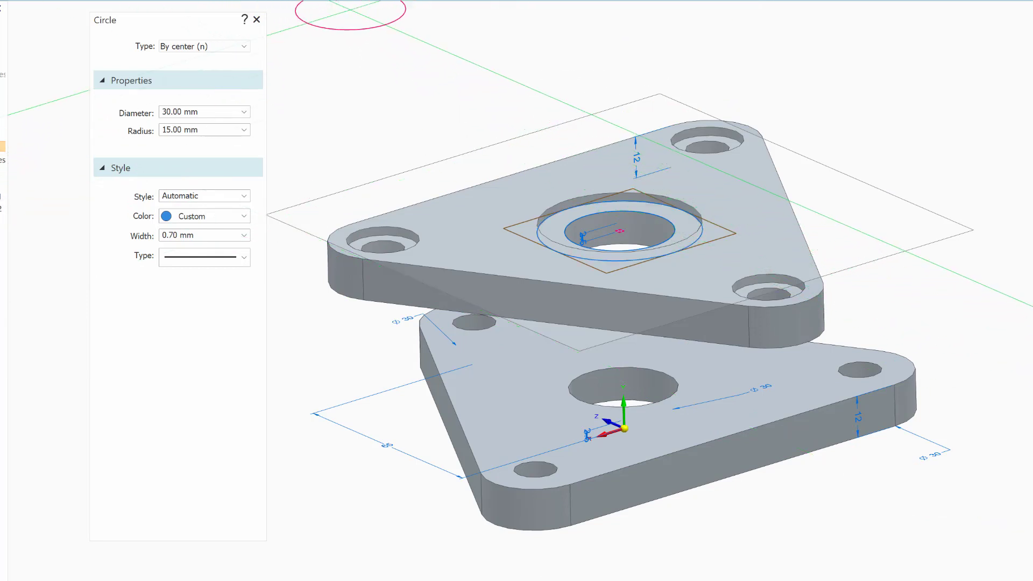
key(Escape)
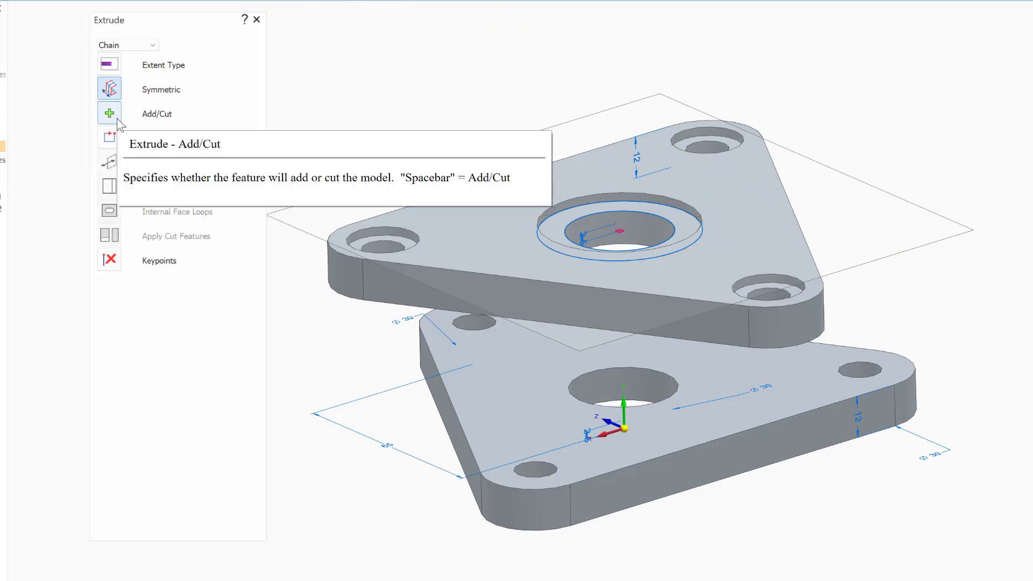
- Extrude the ring face between the two circles 47 mm toward the front plate as added material, non-symmetric
click(106, 90)
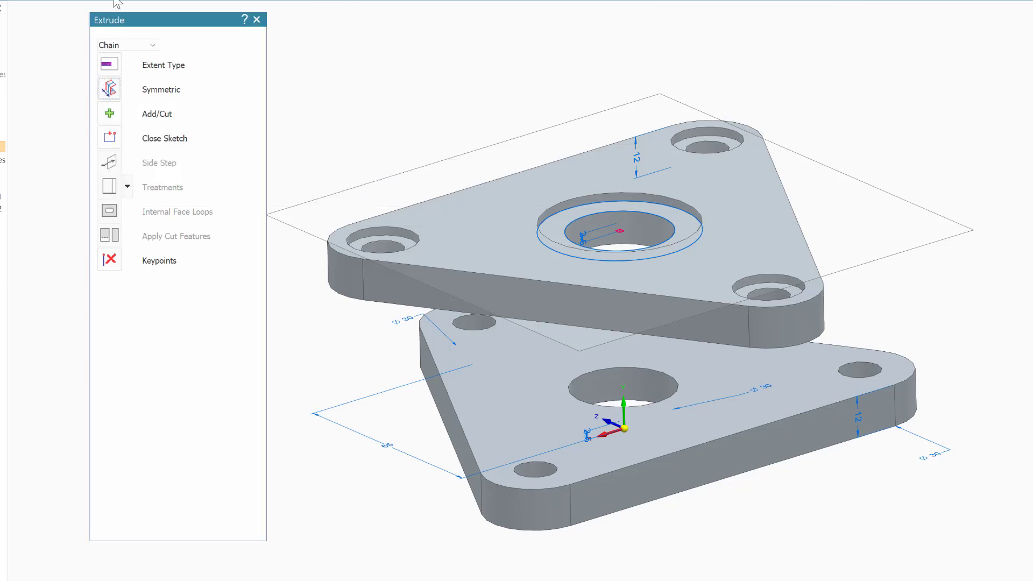
click(152, 46)
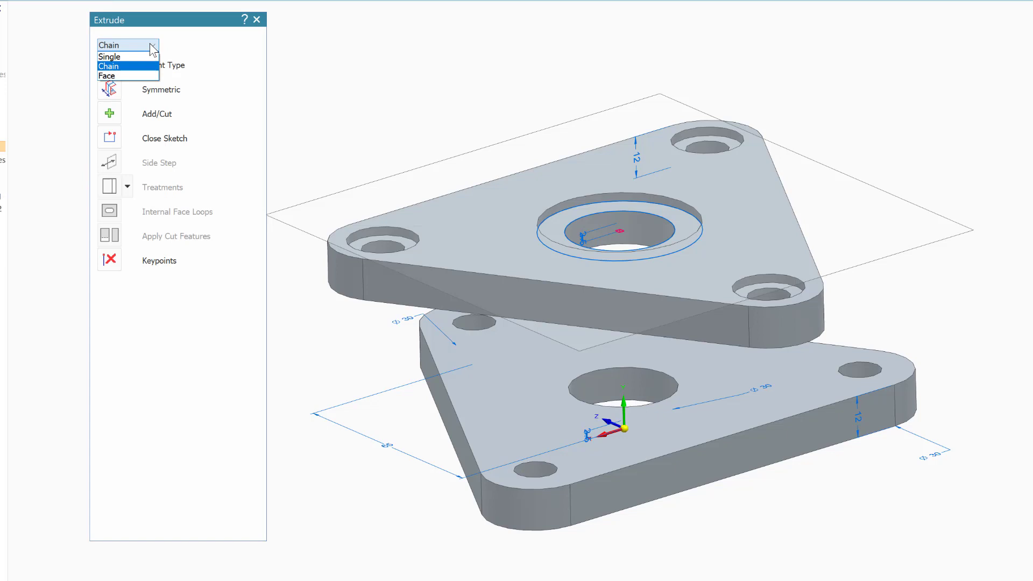
click(107, 76)
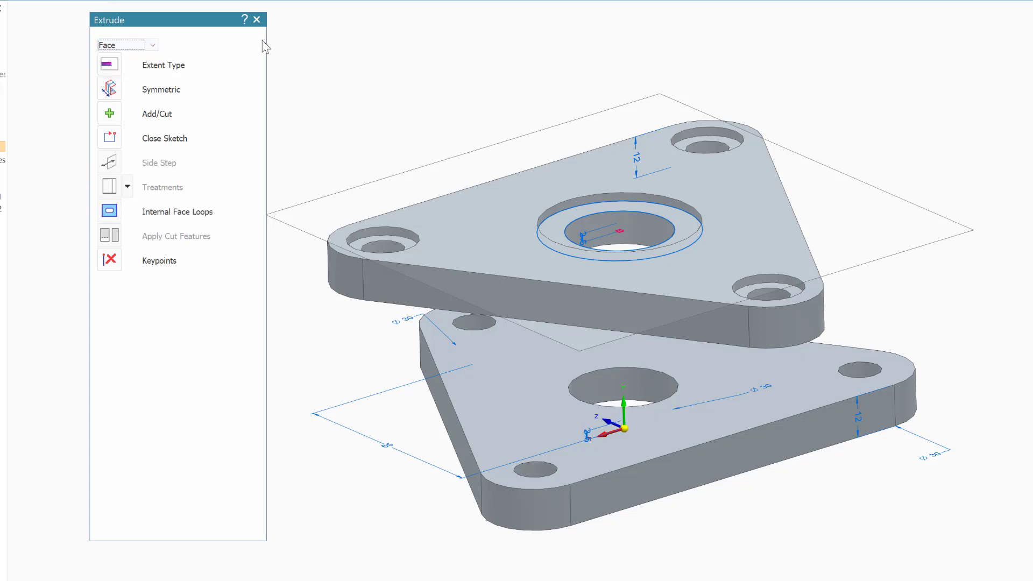
click(585, 211)
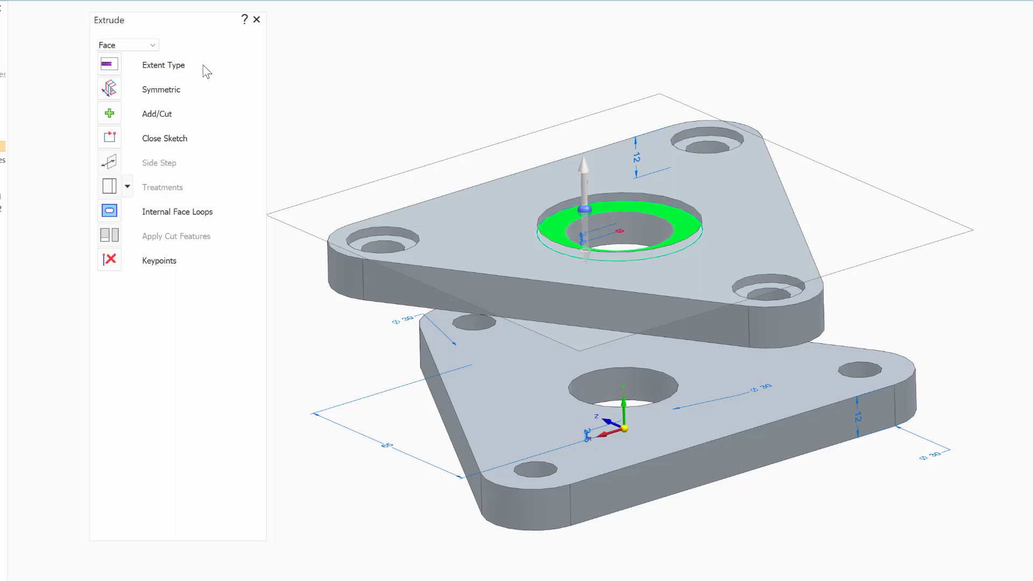
click(585, 241)
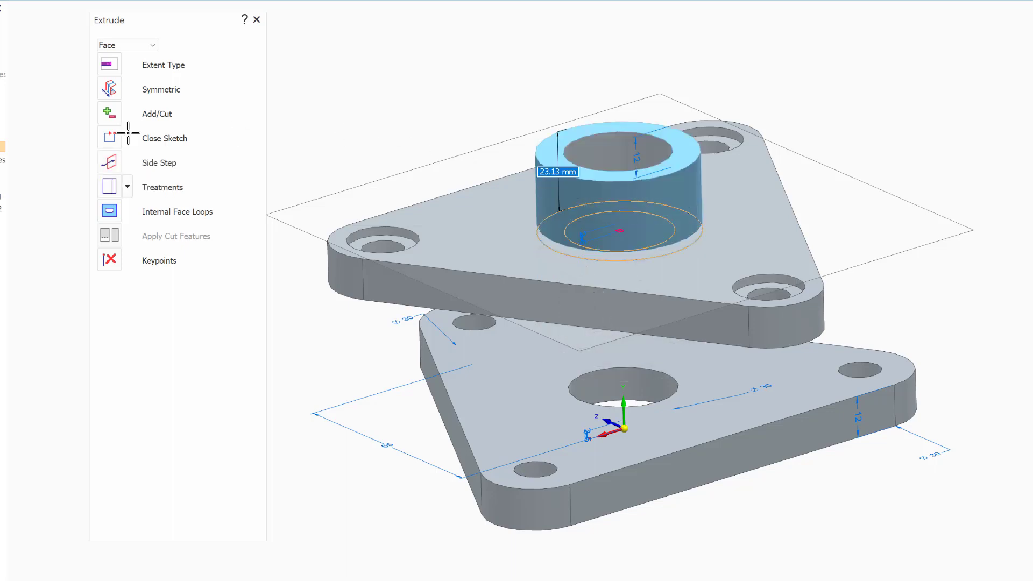
click(110, 115)
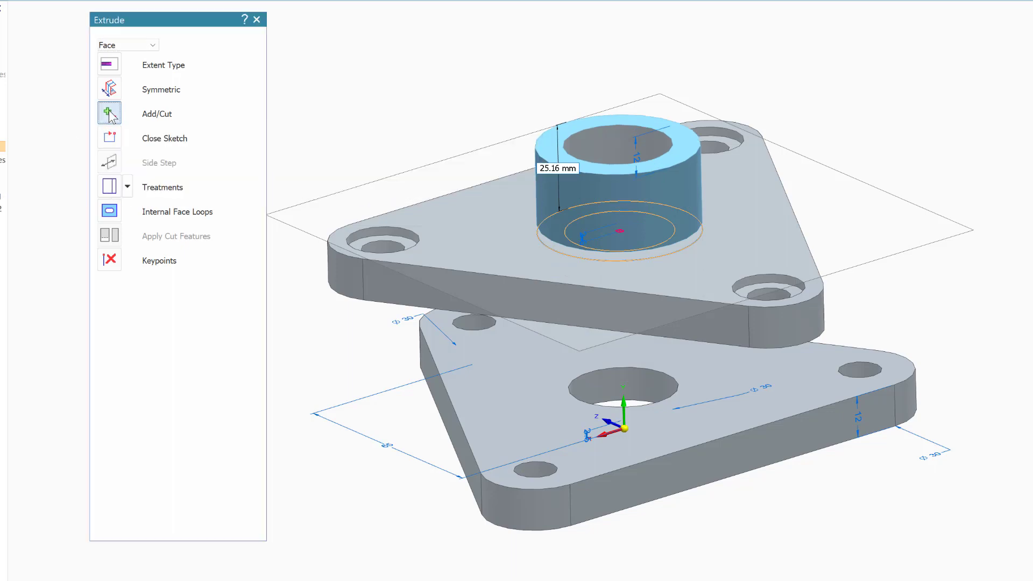
click(132, 151)
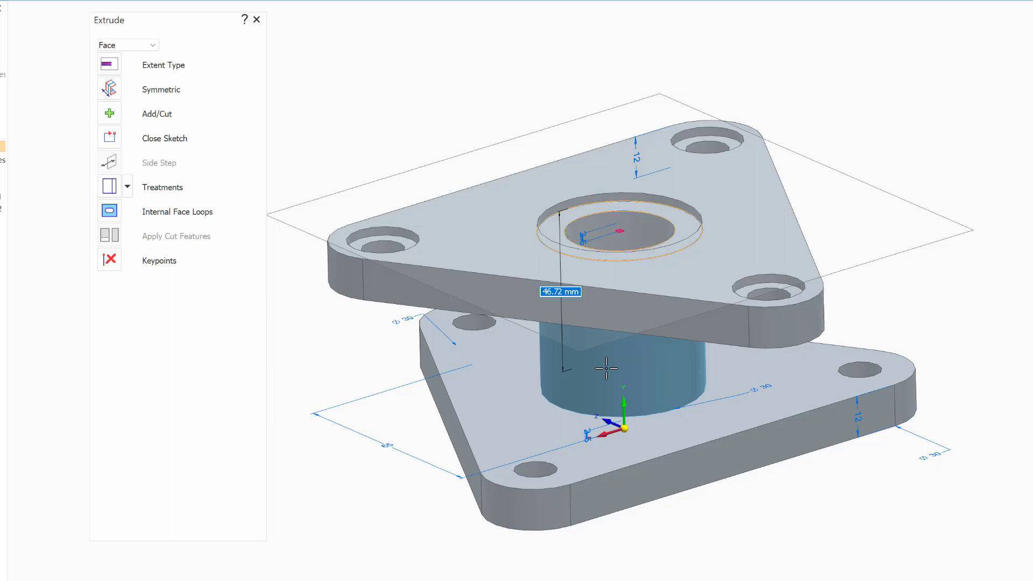
text(47)
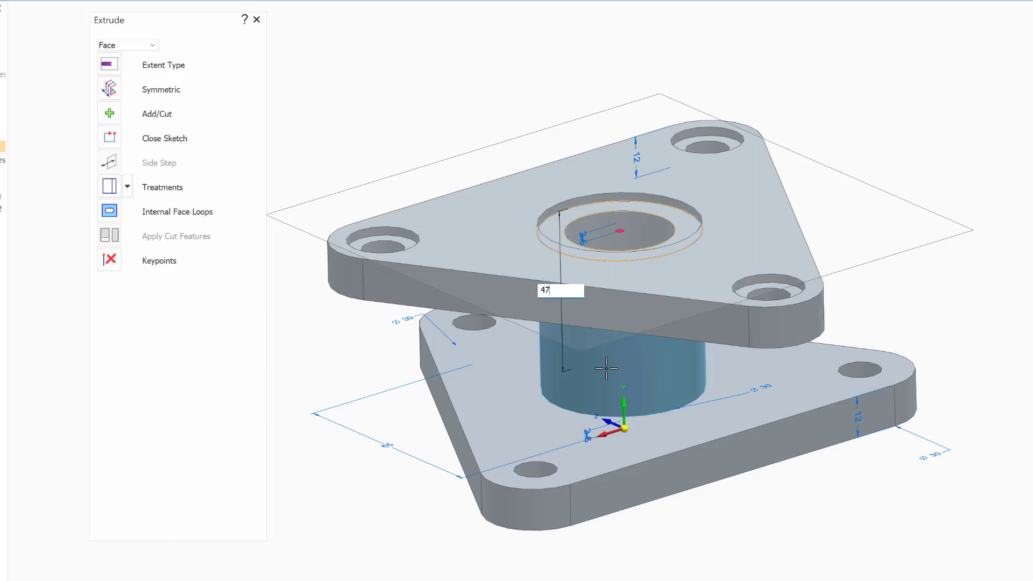
key(Return)
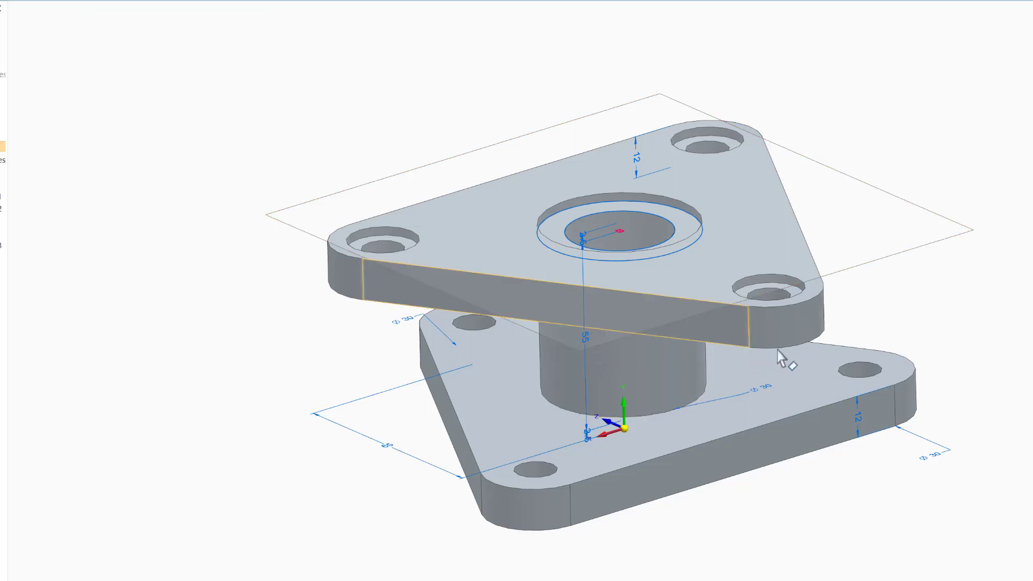
- Hide the design bodies, the base coordinate system and reference Plane 4
middle_drag(942, 295, 1032, 221)
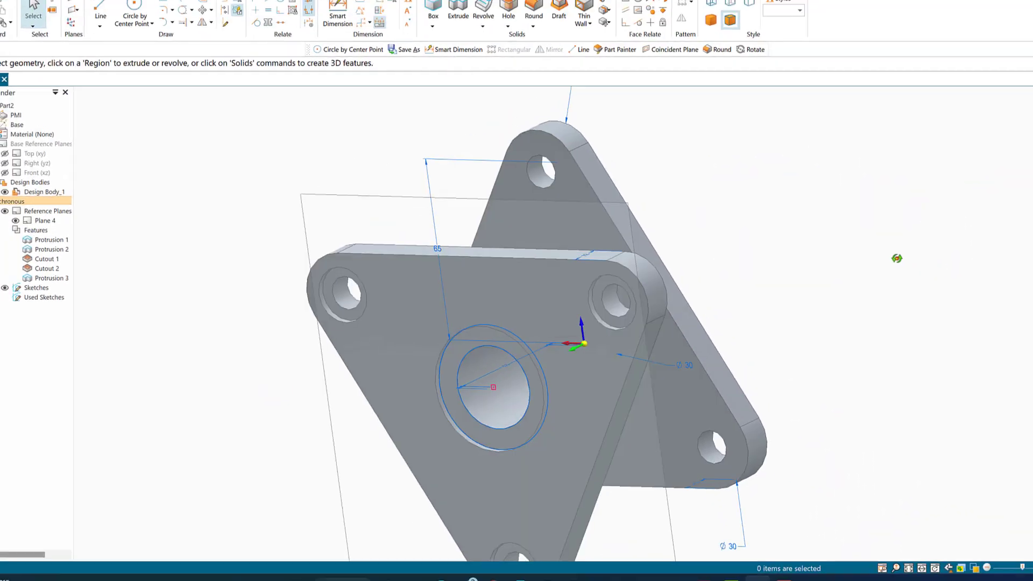
middle_drag(896, 258, 906, 197)
middle_drag(846, 217, 846, 191)
scroll(763, 189, down, 4)
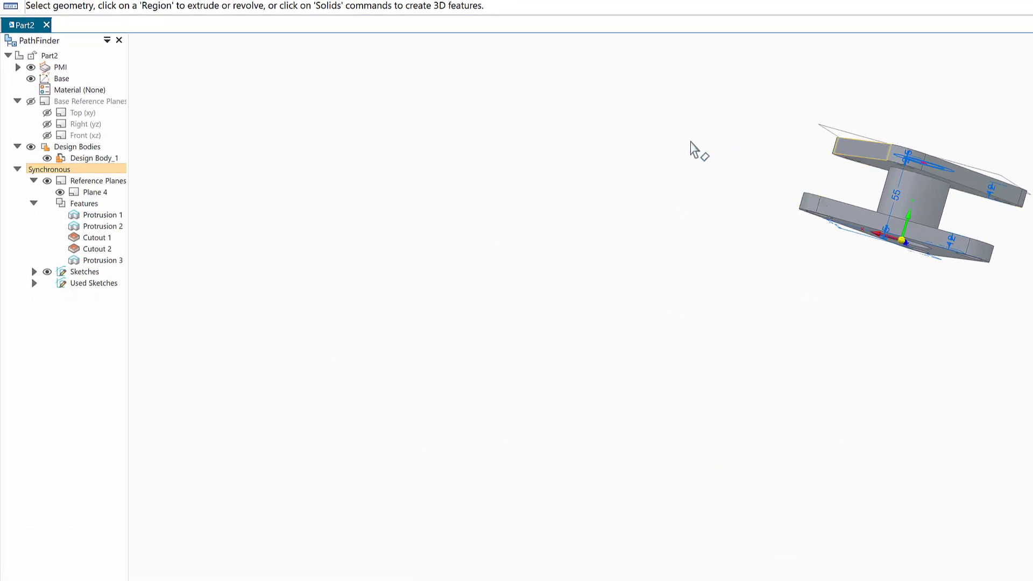
click(30, 147)
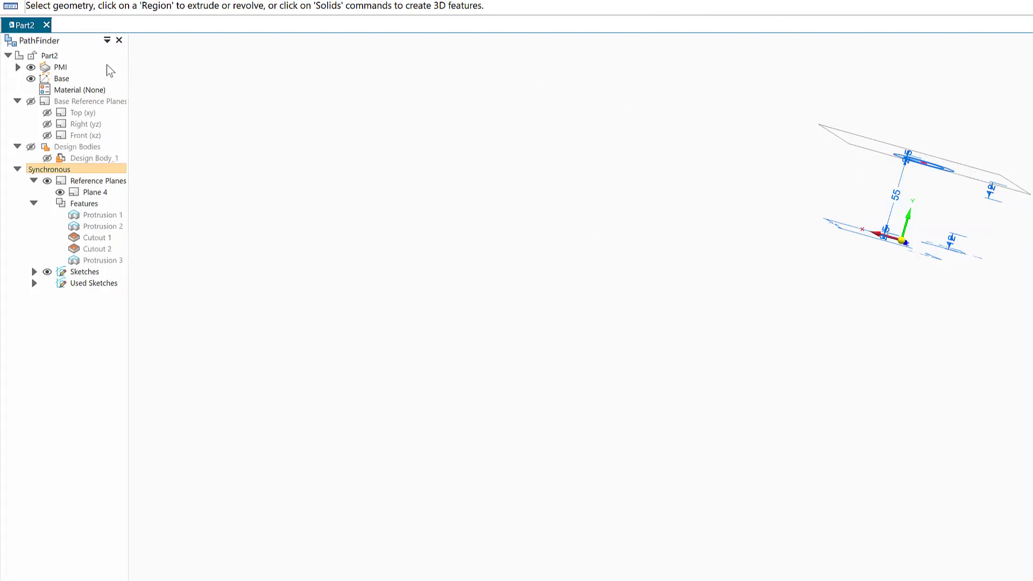
click(31, 78)
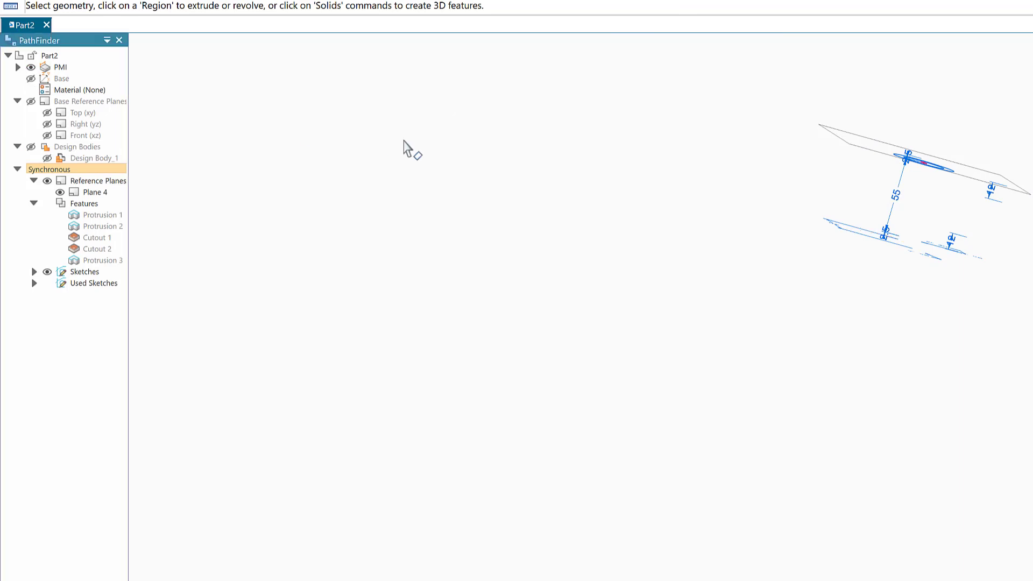
drag(771, 76, 699, 137)
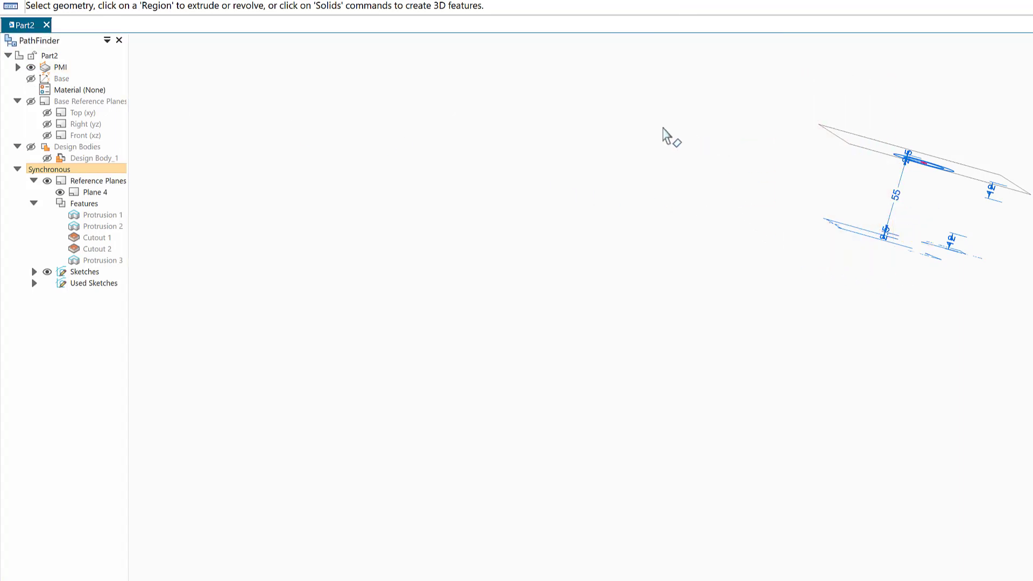
click(60, 193)
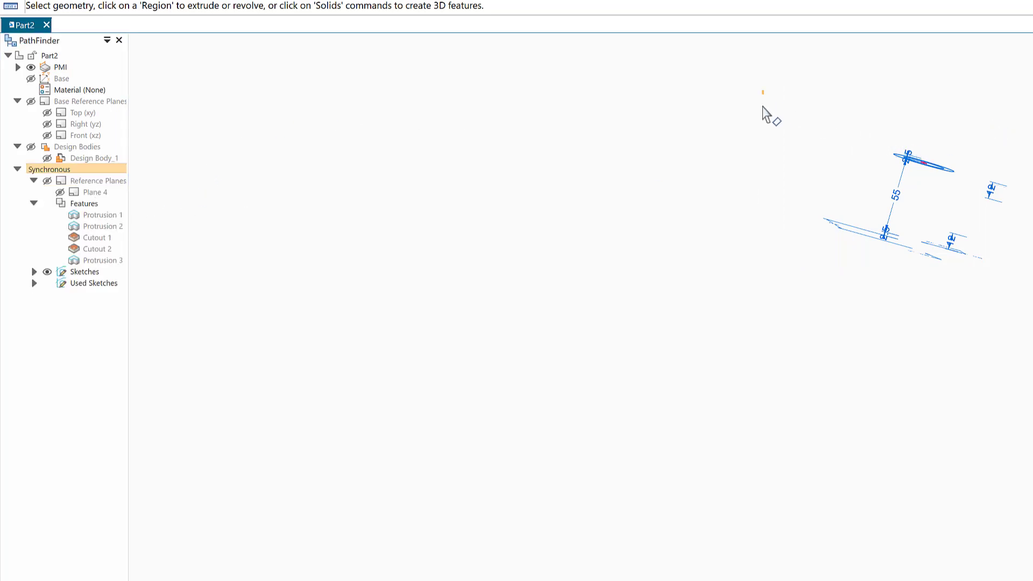
- Delete all remaining sketch circles and dimensions, and show the base coordinate system and design bodies
mouse_move(762, 106)
mouse_down()
mouse_move(943, 300)
mouse_move(1030, 304)
mouse_up()
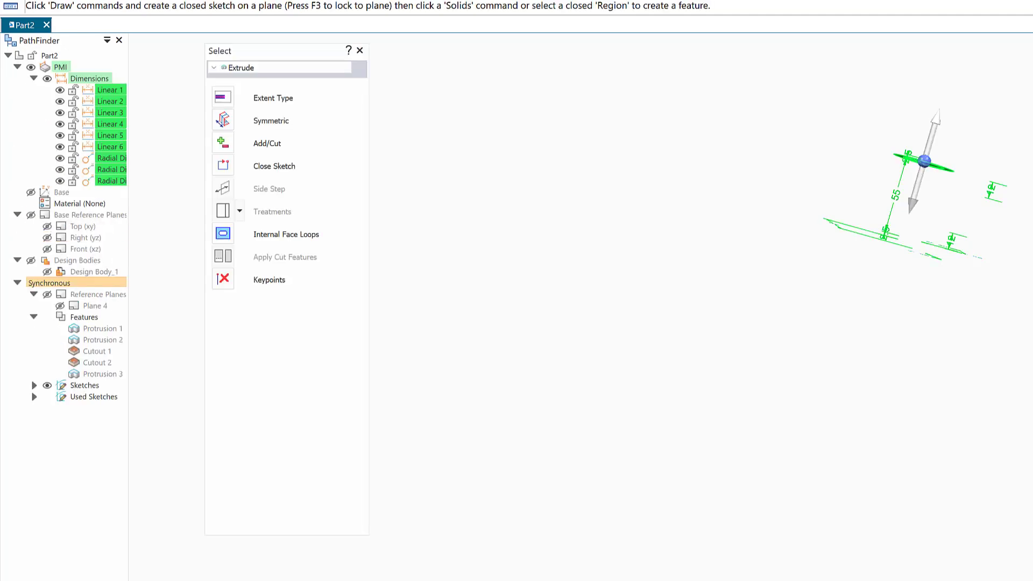
key(Delete)
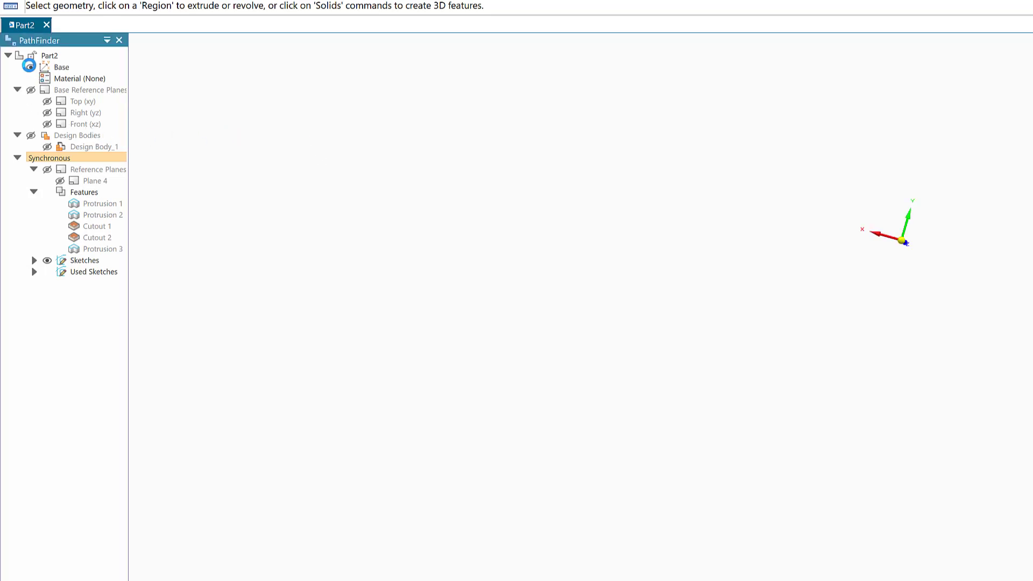
click(31, 135)
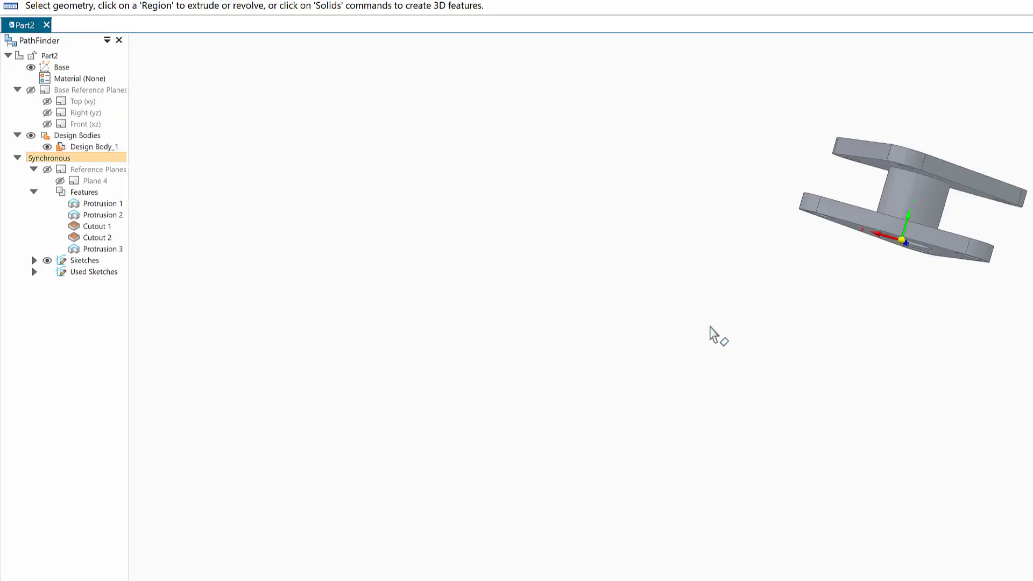
- Paint the finished part with the Chrome style using Part Painter, with the selection type Any
middle_drag(868, 332, 690, 480)
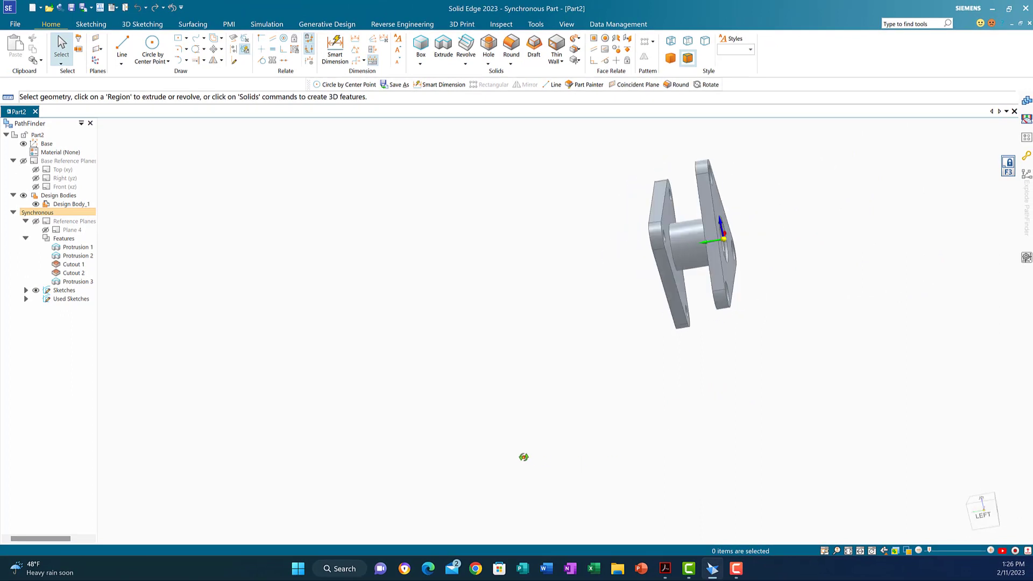
middle_drag(523, 457, 533, 397)
scroll(527, 385, down, 5)
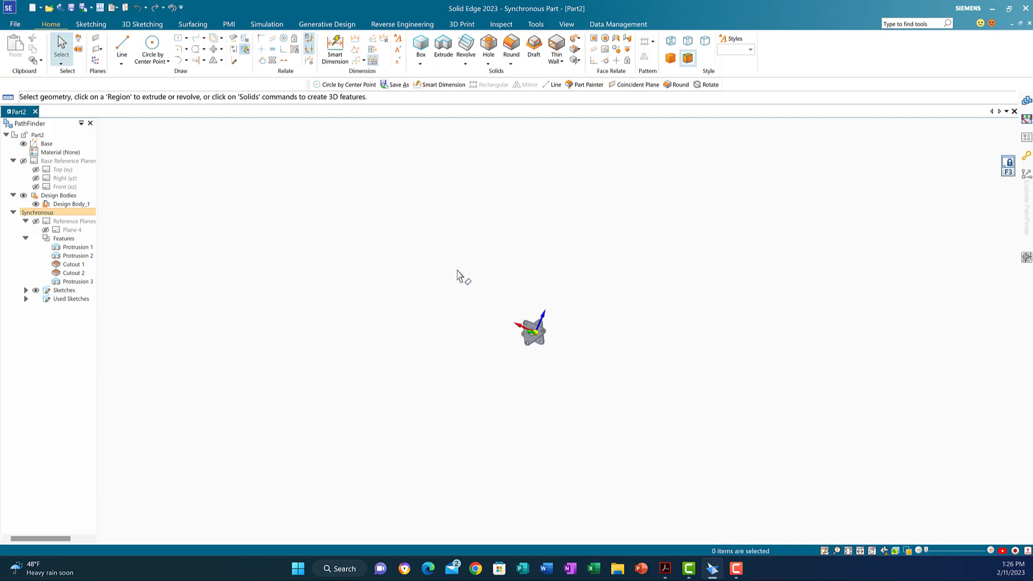
click(847, 551)
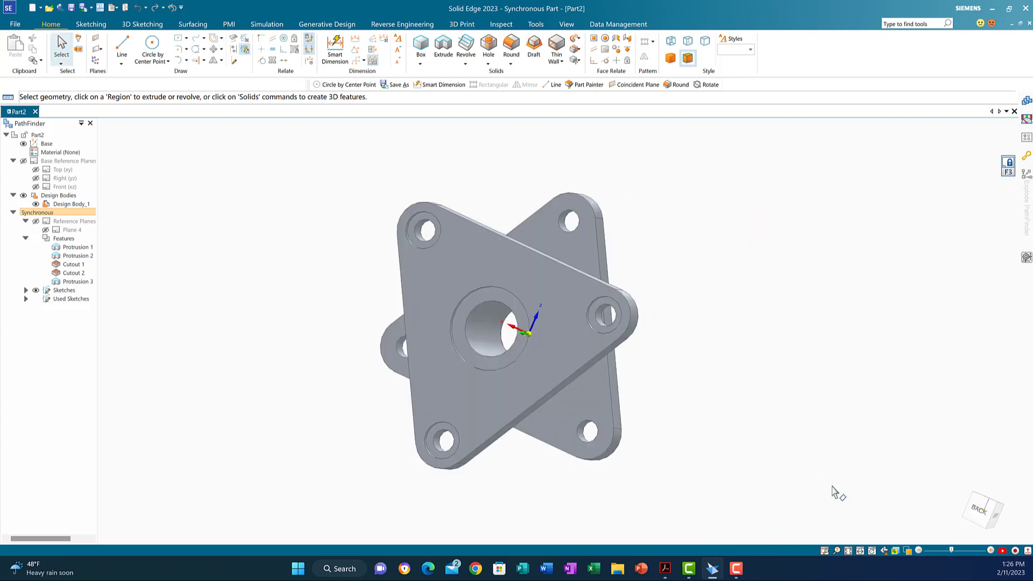
click(568, 24)
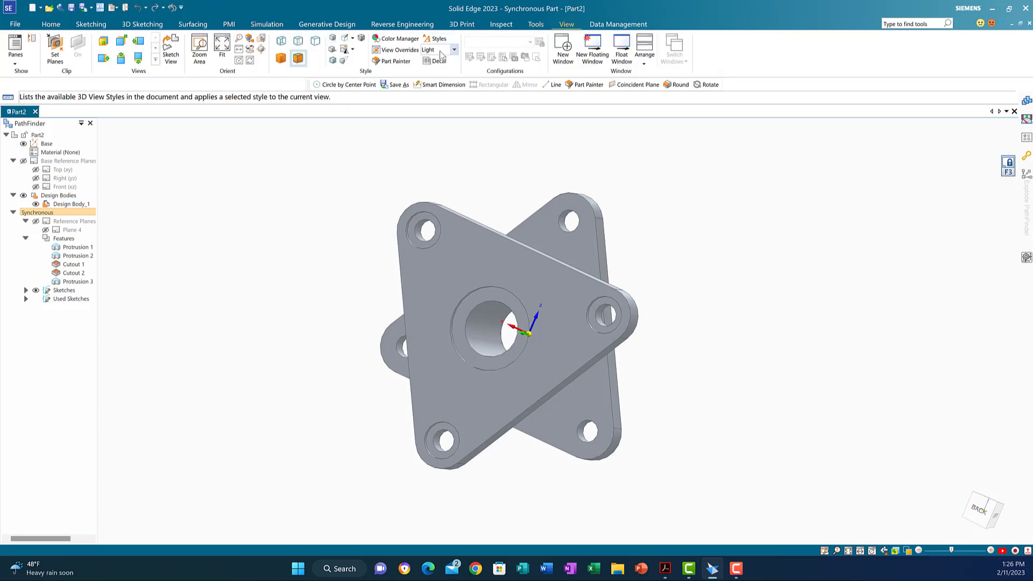
click(388, 62)
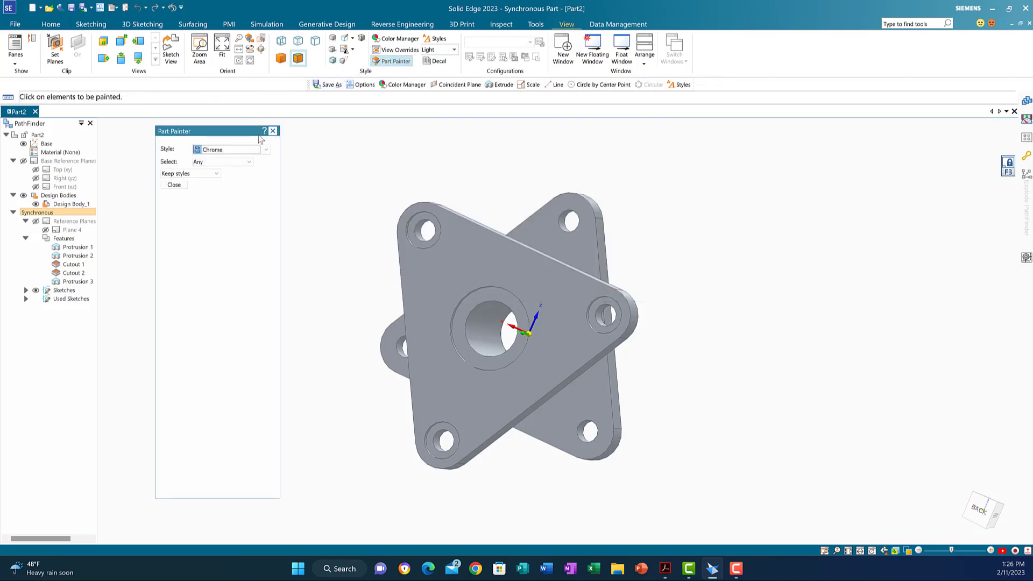
click(265, 151)
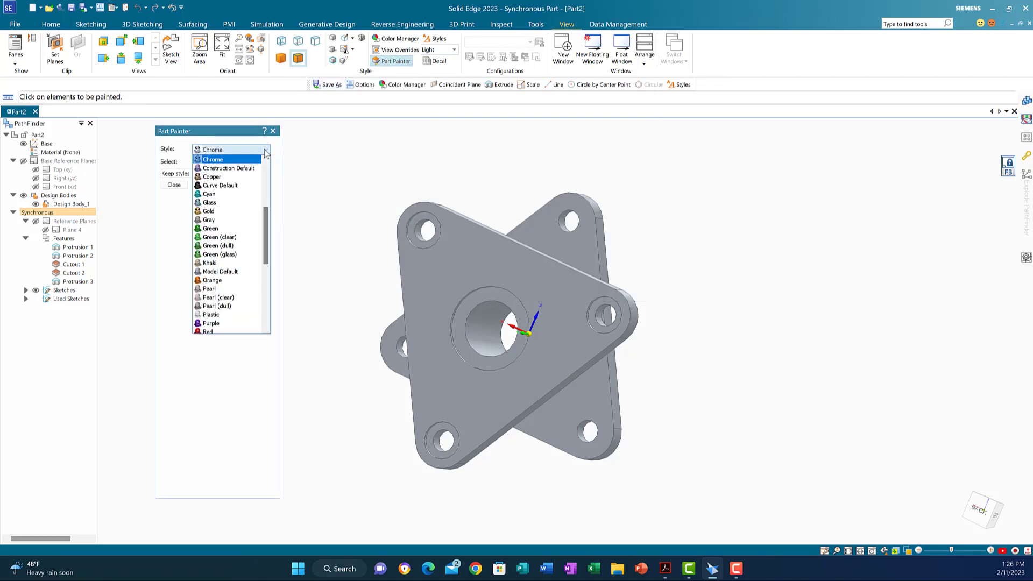
click(214, 161)
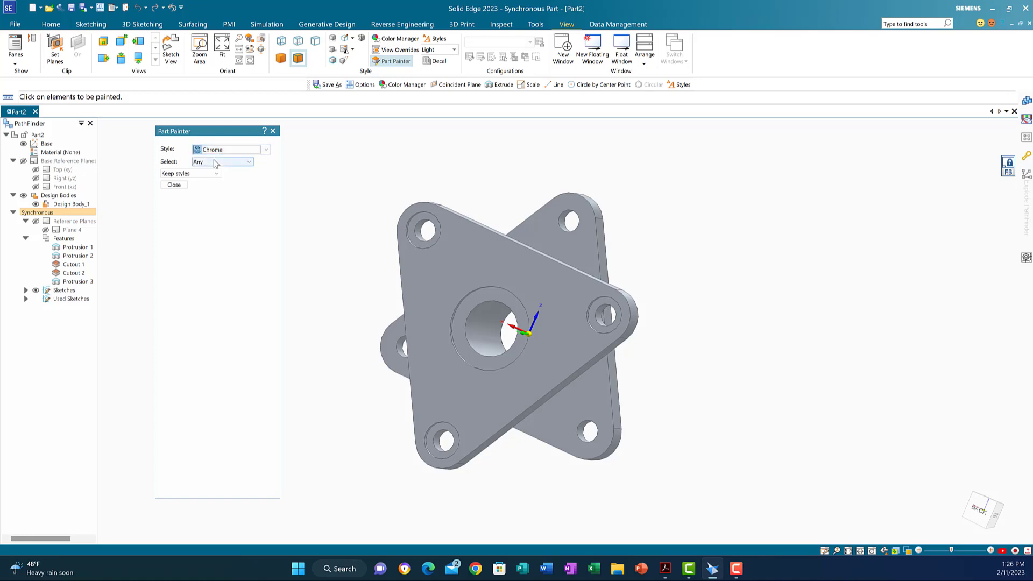
click(541, 269)
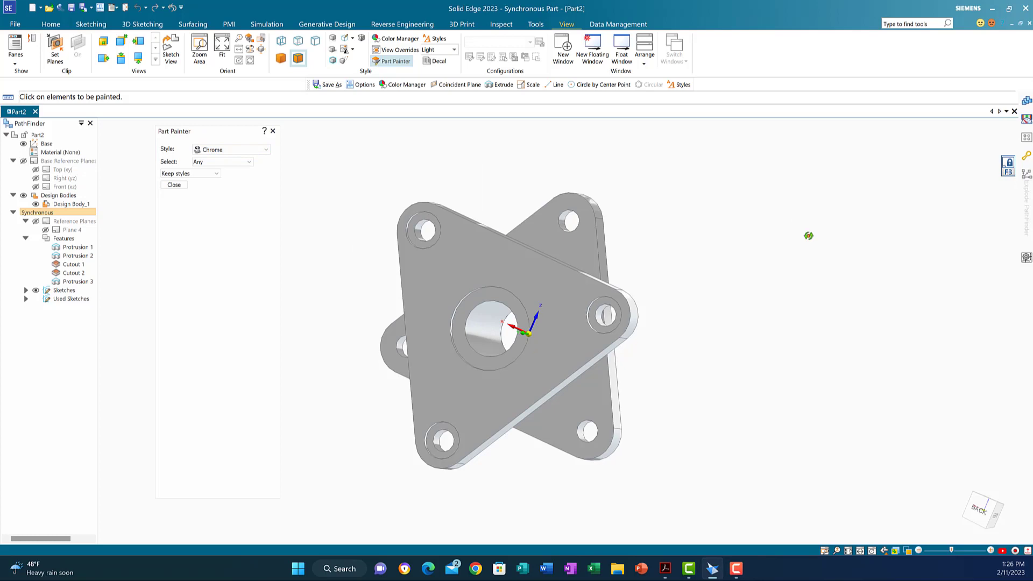
mouse_move(808, 236)
middle_down()
mouse_move(830, 203)
mouse_move(798, 264)
mouse_move(795, 251)
middle_up()
scroll(799, 253, down, 5)
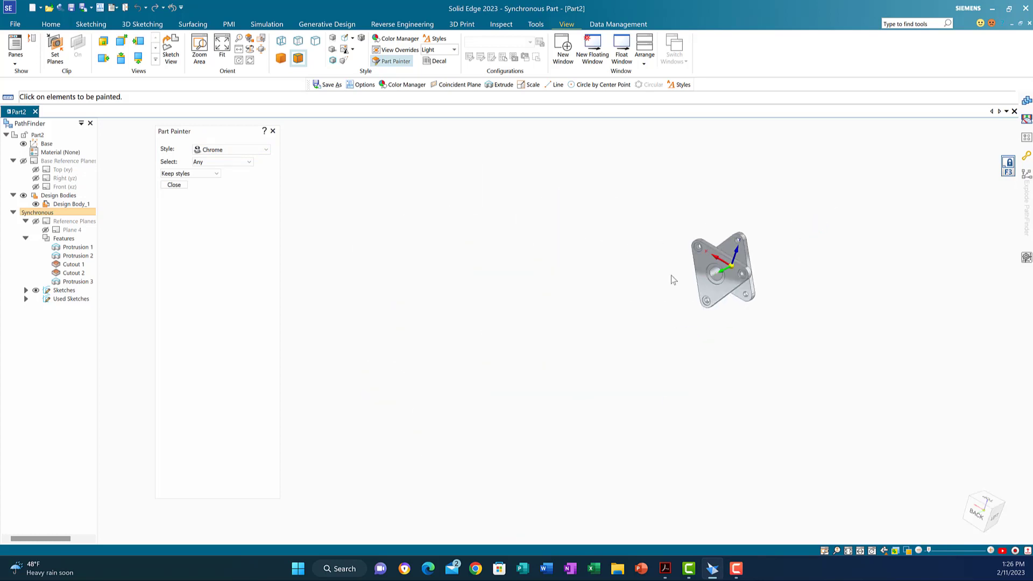
click(848, 552)
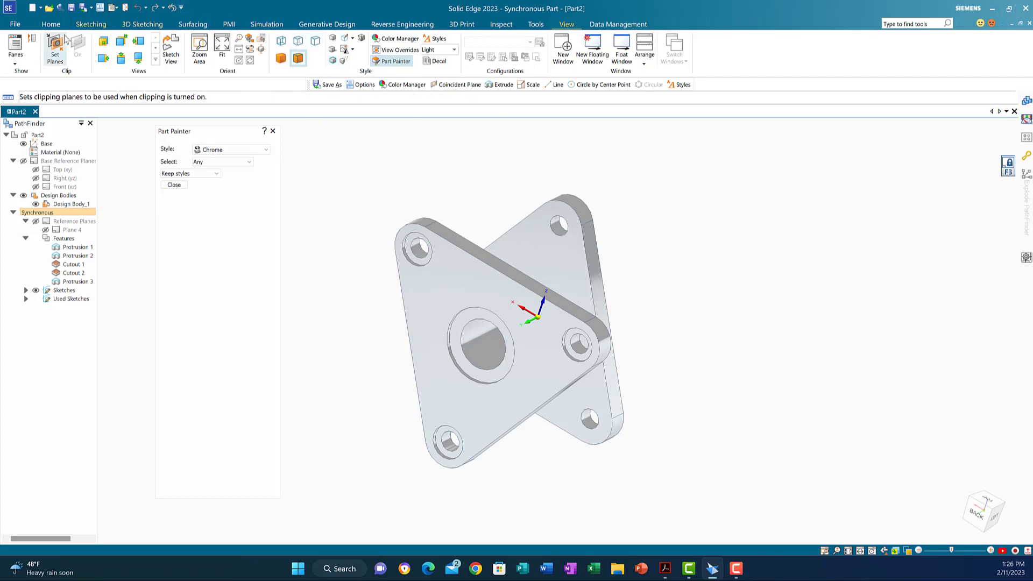
click(83, 8)
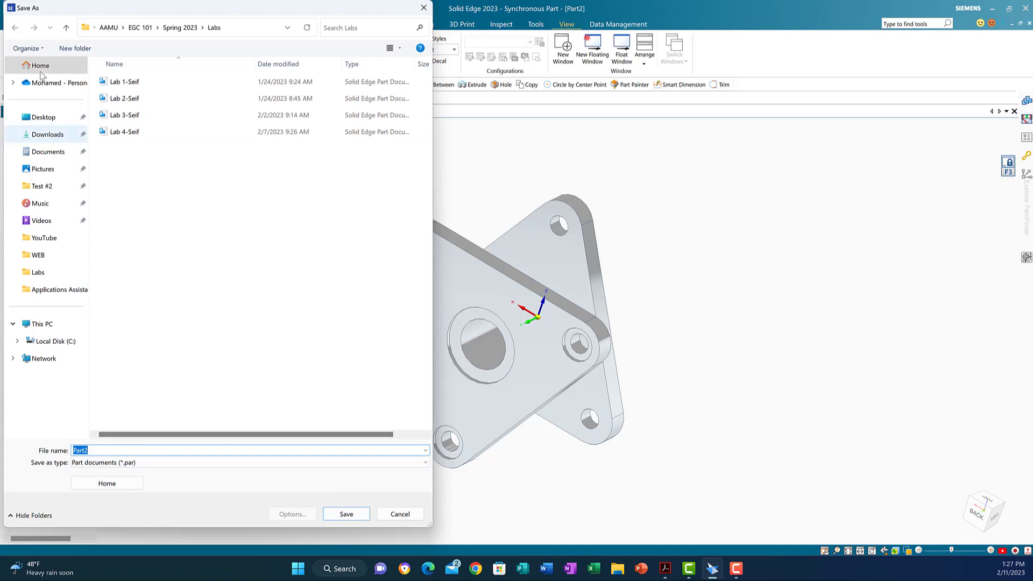
click(34, 152)
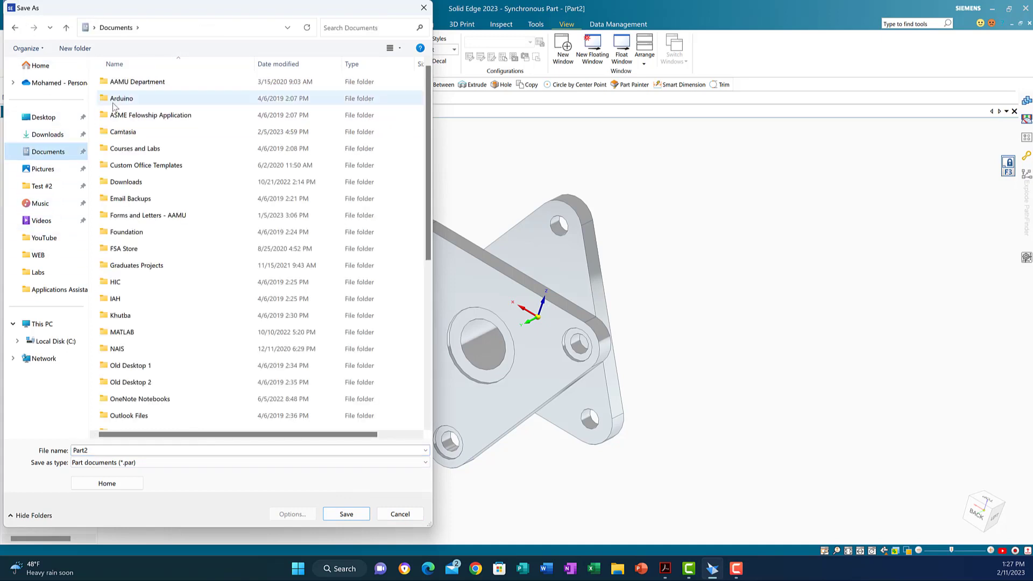
double_click(117, 148)
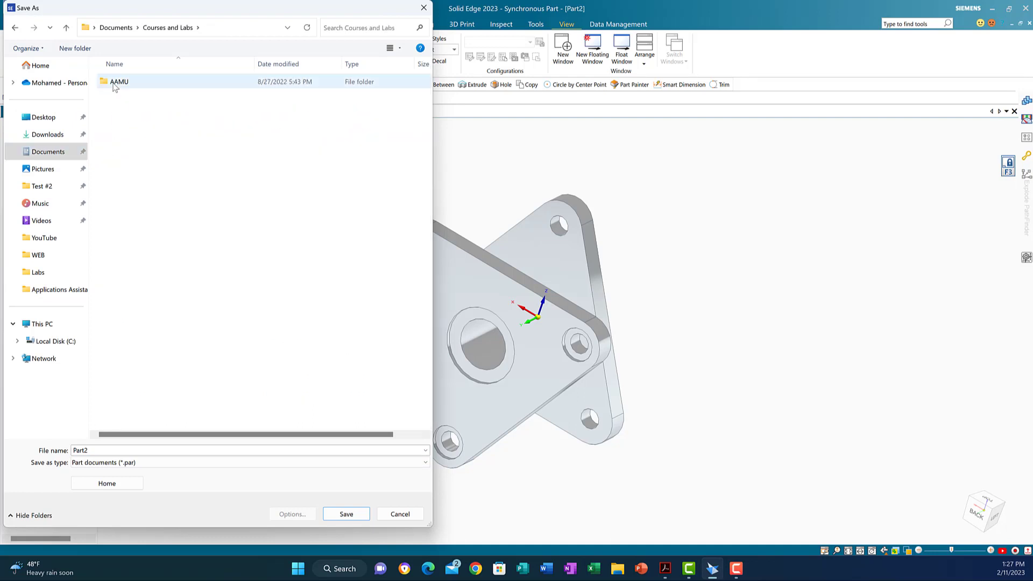
double_click(119, 82)
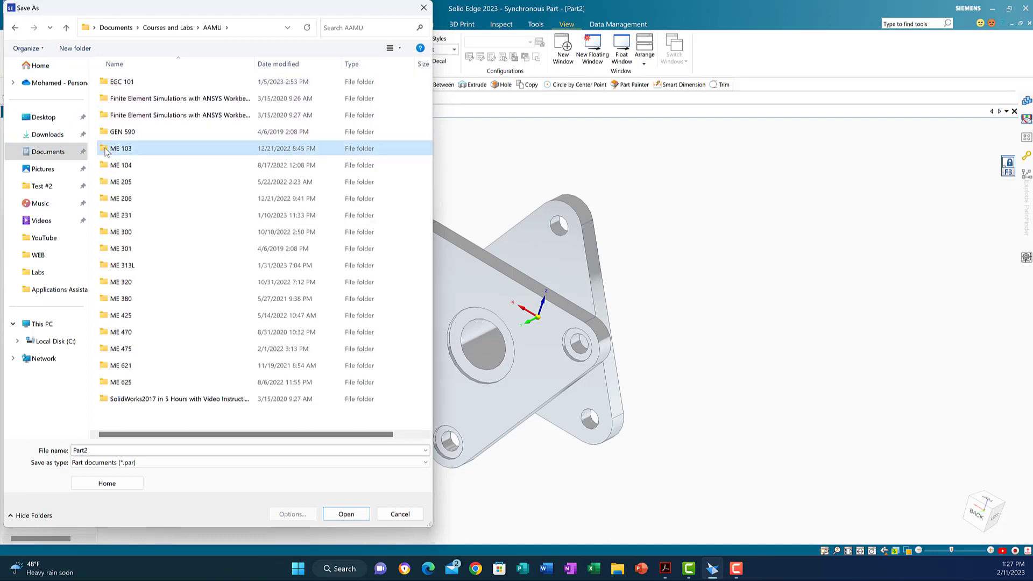
double_click(116, 149)
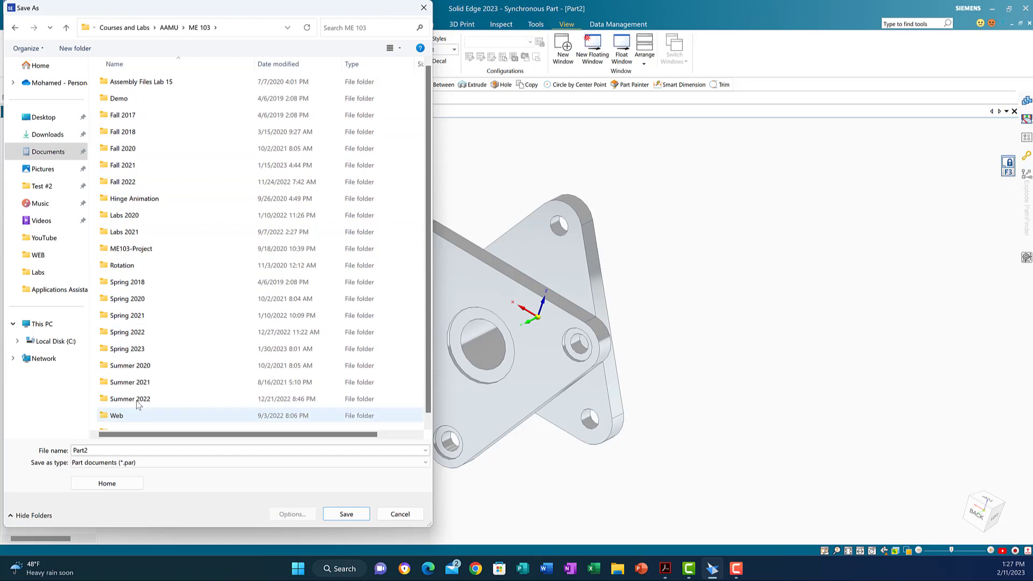
scroll(134, 419, down, 1)
double_click(114, 423)
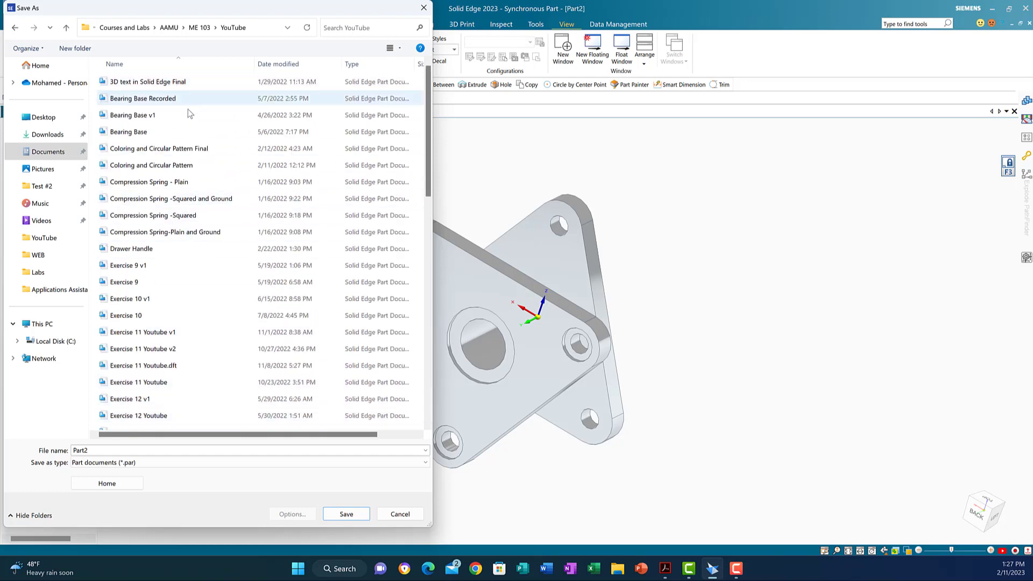
scroll(183, 228, down, 6)
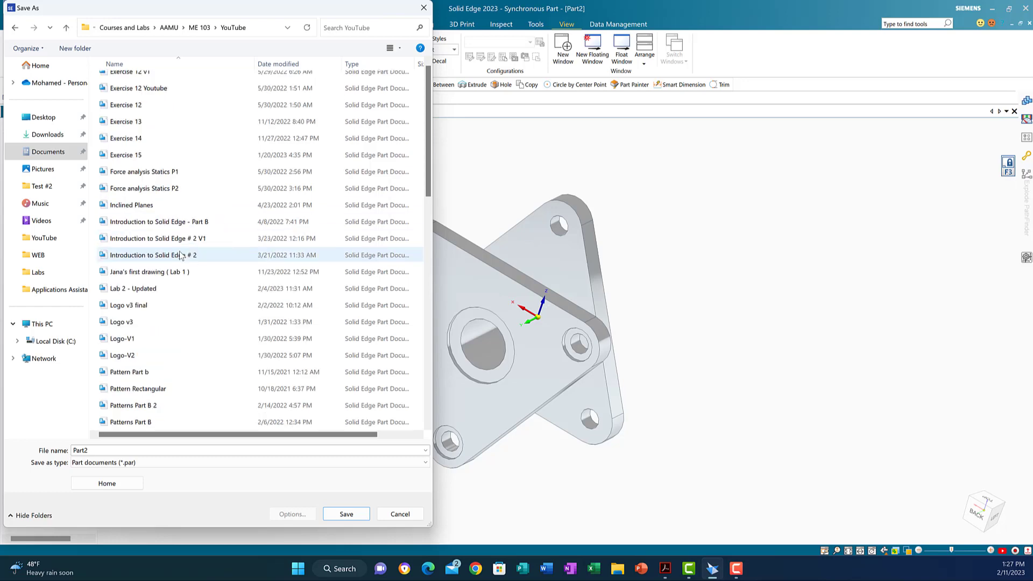
click(113, 157)
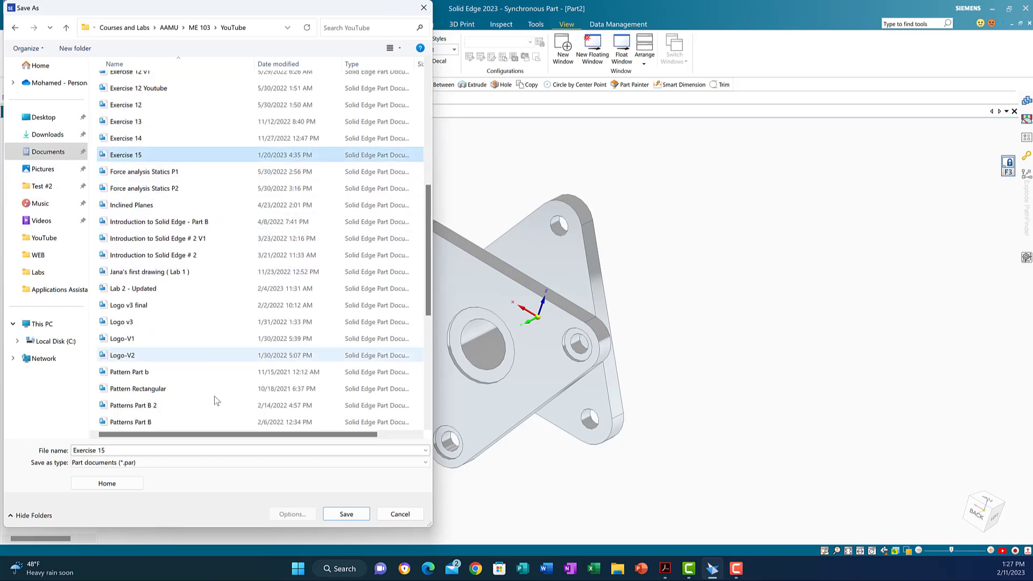
click(399, 515)
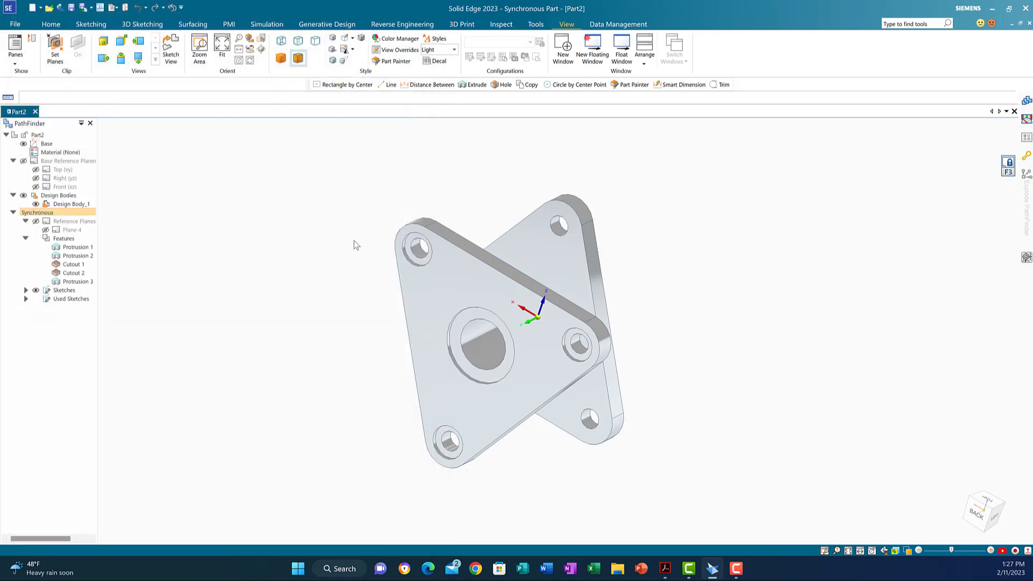